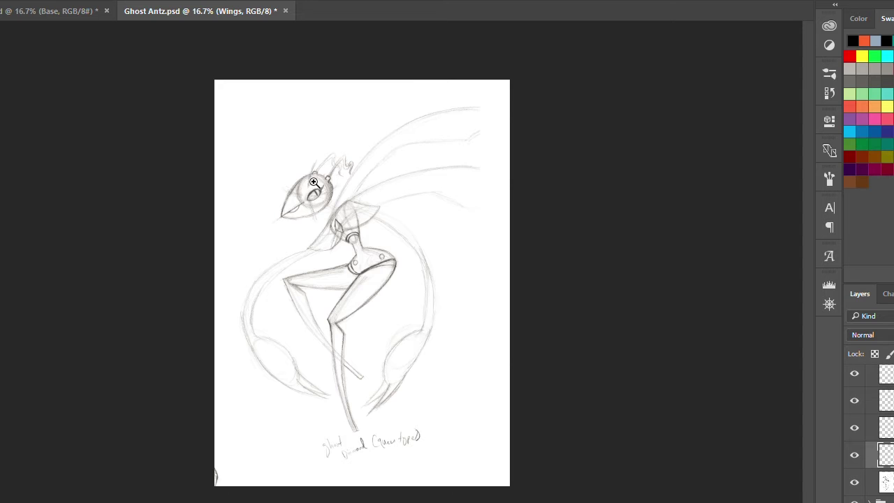
{"action": "left_click", "coordinate": [314, 182]}
{"action": "left_click_drag", "start_coordinate": [559, 300], "coordinate": [290, 423]}
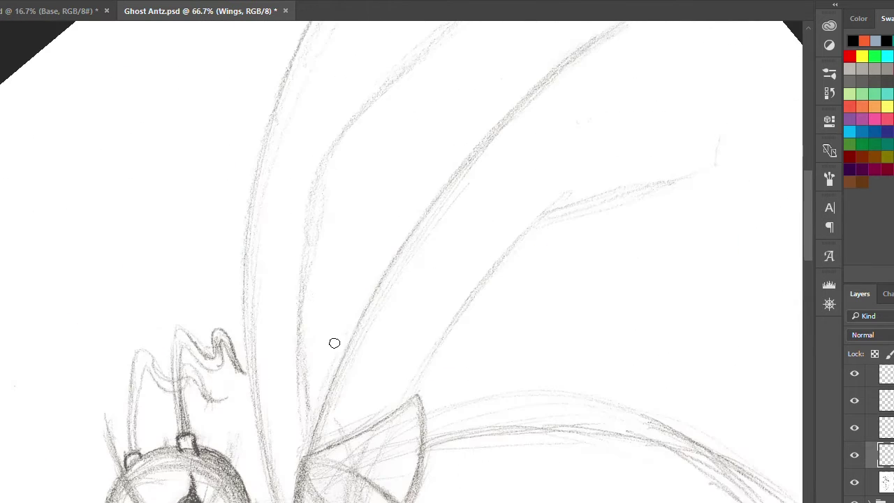
{"action": "scroll", "coordinate": [334, 342], "scroll_direction": "down", "scroll_amount": 1}
{"action": "key", "text": "ctrl+minus"}
{"action": "left_click_drag", "start_coordinate": [284, 187], "coordinate": [265, 440]}
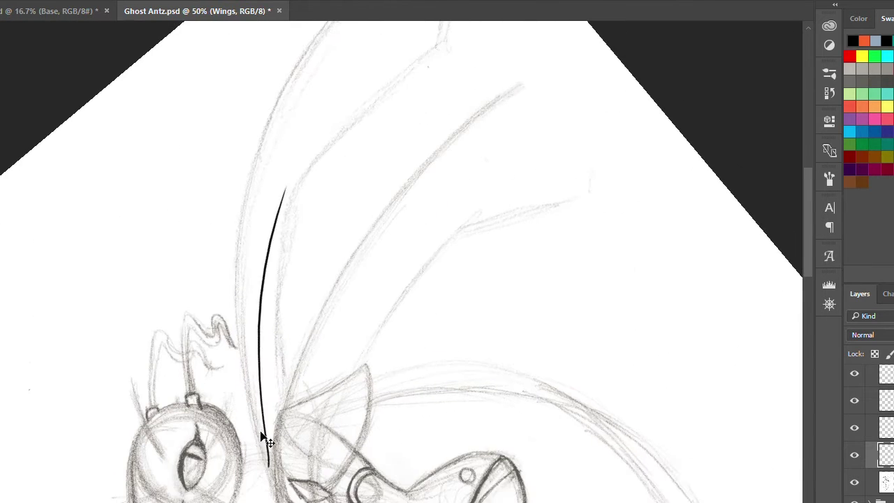
{"action": "key", "text": "ctrl+z"}
{"action": "left_click_drag", "start_coordinate": [314, 110], "coordinate": [269, 478]}
{"action": "key", "text": "ctrl+z"}
{"action": "left_click_drag", "start_coordinate": [389, 22], "coordinate": [269, 479]}
{"action": "scroll", "coordinate": [335, 157], "scroll_direction": "up", "scroll_amount": 3}
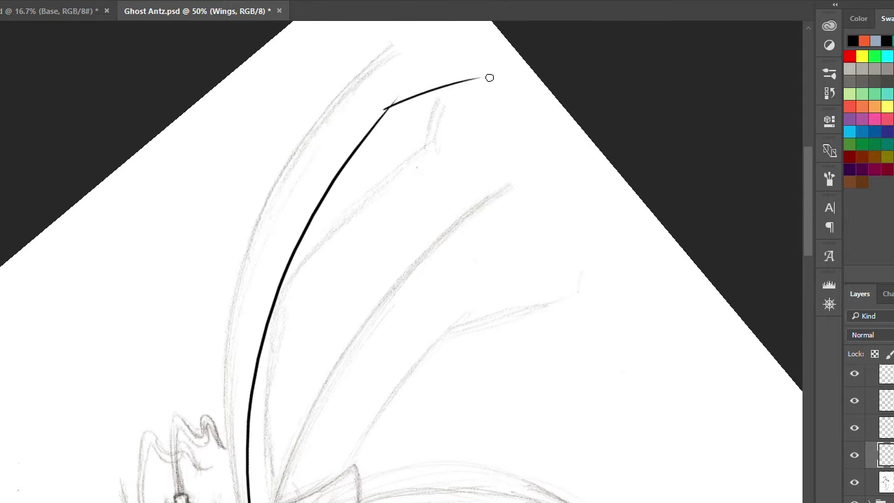
{"action": "key", "text": "ctrl+z"}
- Ink the upper wing's long outer curve over the sketch and add the short angled edge at its tip
{"action": "key", "text": "ctrl+minus"}
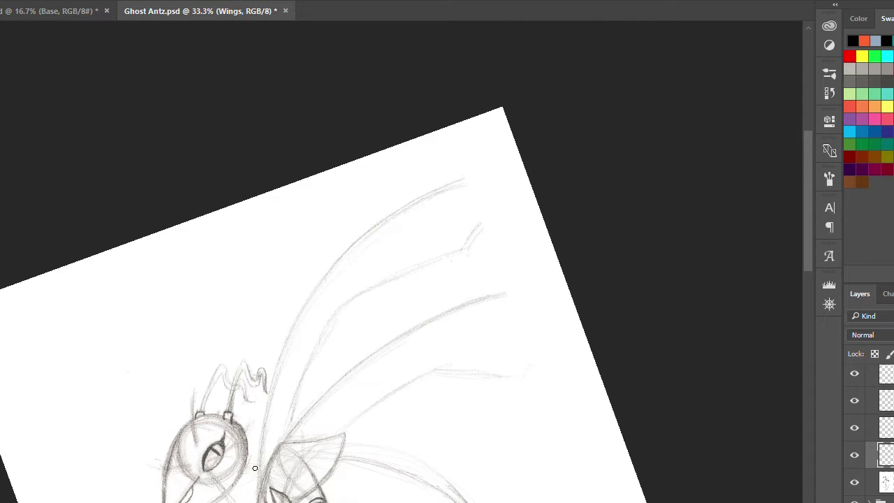
{"action": "left_click_drag", "start_coordinate": [343, 239], "coordinate": [260, 479]}
{"action": "key", "text": "ctrl+z"}
{"action": "left_click_drag", "start_coordinate": [424, 173], "coordinate": [259, 489]}
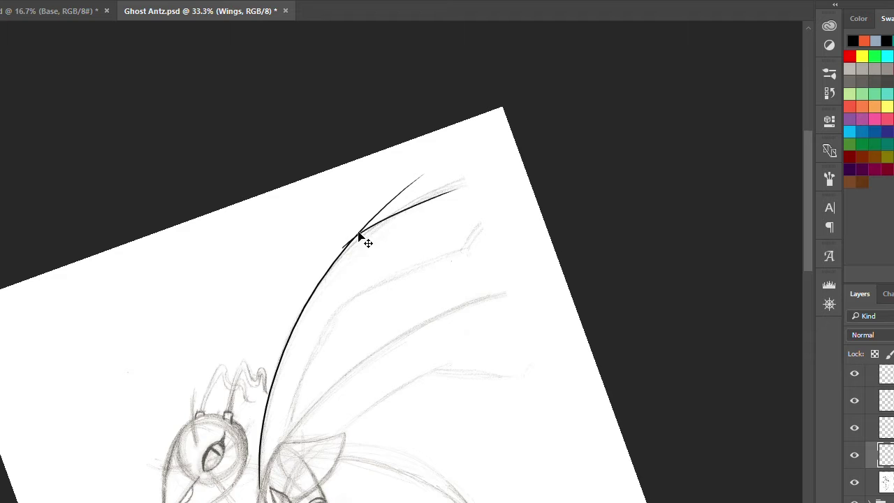
{"action": "key", "text": "ctrl+z"}
{"action": "scroll", "coordinate": [468, 178], "scroll_direction": "up", "scroll_amount": 1}
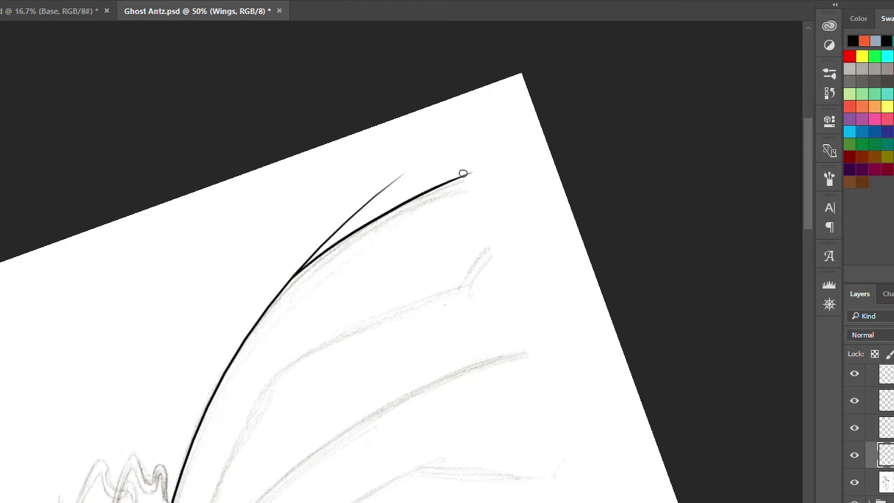
{"action": "left_click_drag", "start_coordinate": [462, 173], "coordinate": [525, 213]}
- Ink the upper wing's inner edge from its base through the bend and close the outline at the tip
{"action": "scroll", "coordinate": [542, 165], "scroll_direction": "down", "scroll_amount": 5}
{"action": "left_click_drag", "start_coordinate": [357, 216], "coordinate": [295, 315]}
{"action": "key", "text": "ctrl+z"}
{"action": "left_click_drag", "start_coordinate": [320, 234], "coordinate": [241, 425]}
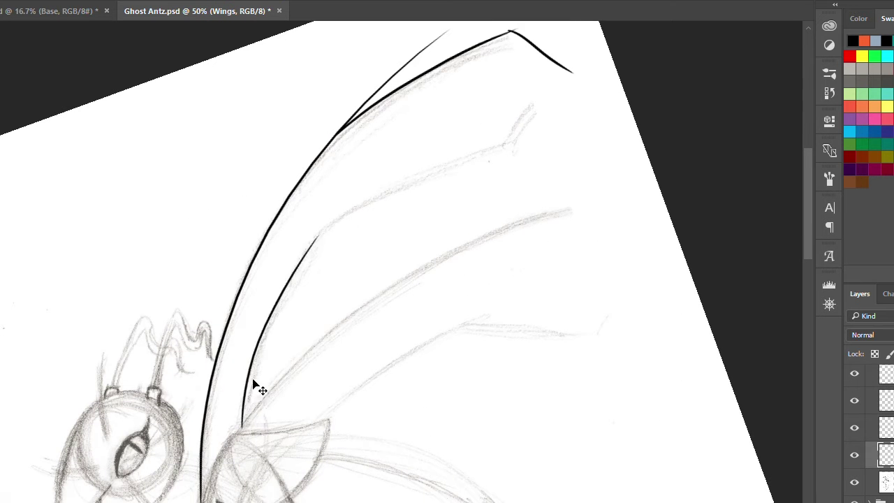
{"action": "key", "text": "ctrl+z"}
{"action": "left_click_drag", "start_coordinate": [351, 181], "coordinate": [244, 419]}
{"action": "mouse_move", "coordinate": [311, 230]}
{"action": "left_mouse_down"}
{"action": "mouse_move", "coordinate": [612, 131]}
{"action": "mouse_move", "coordinate": [602, 129]}
{"action": "left_mouse_up"}
{"action": "key", "text": "ctrl+z"}
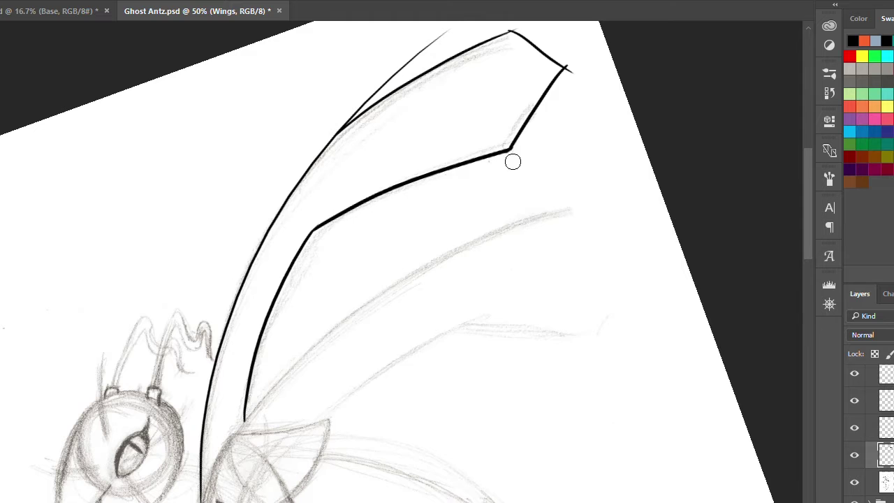
- Erase the overshooting line ends and clean up the corners around the upper wing's outer edge and tip
{"action": "left_click_drag", "start_coordinate": [575, 78], "coordinate": [608, 136]}
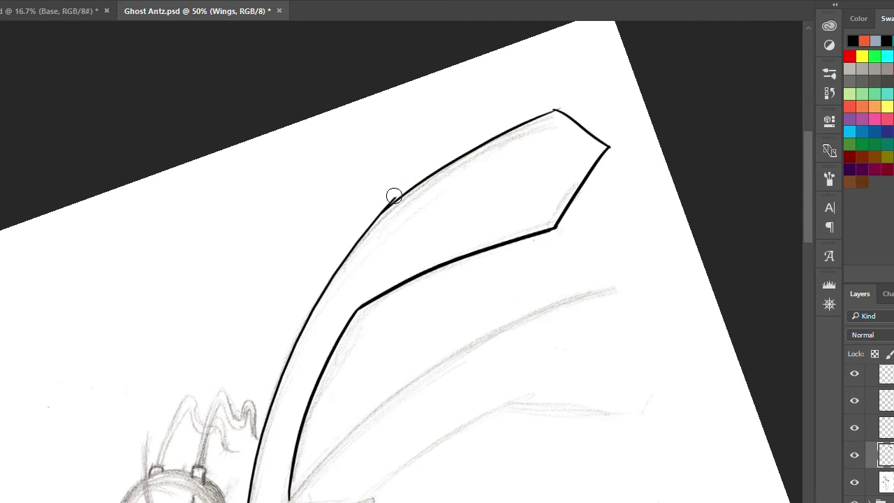
{"action": "scroll", "coordinate": [377, 207], "scroll_direction": "up", "scroll_amount": 2}
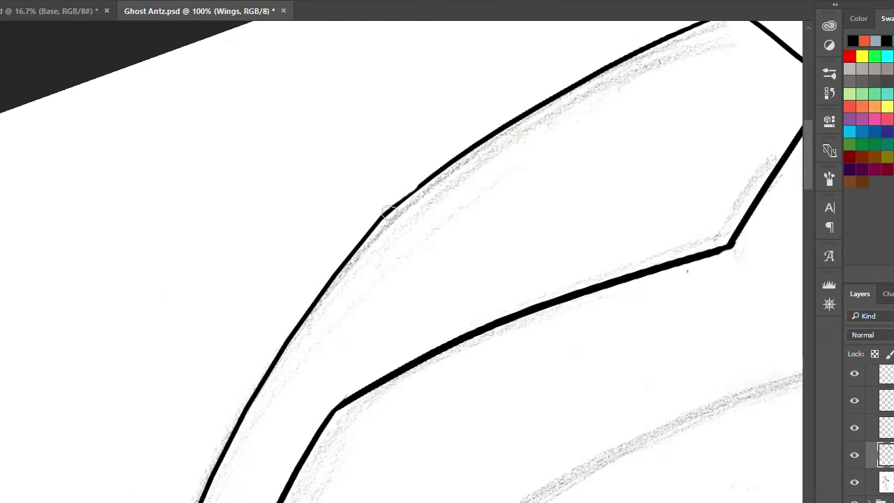
{"action": "left_click_drag", "start_coordinate": [576, 124], "coordinate": [372, 242]}
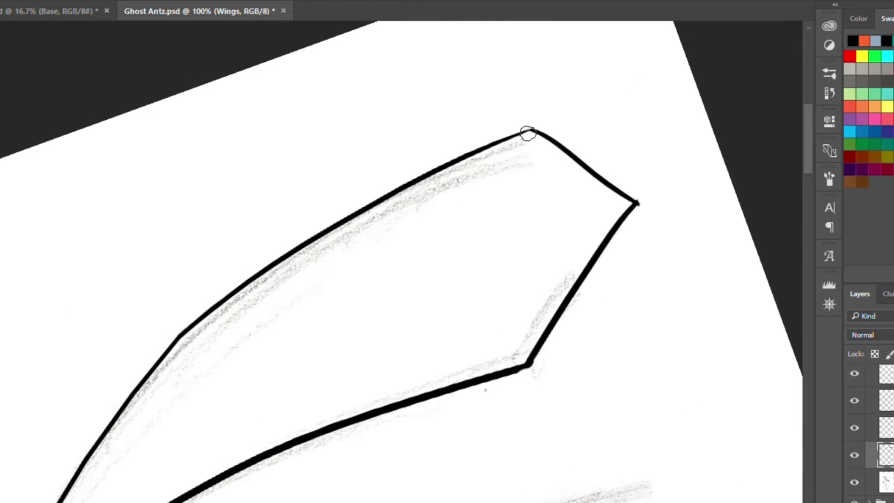
{"action": "scroll", "coordinate": [659, 210], "scroll_direction": "up", "scroll_amount": 3}
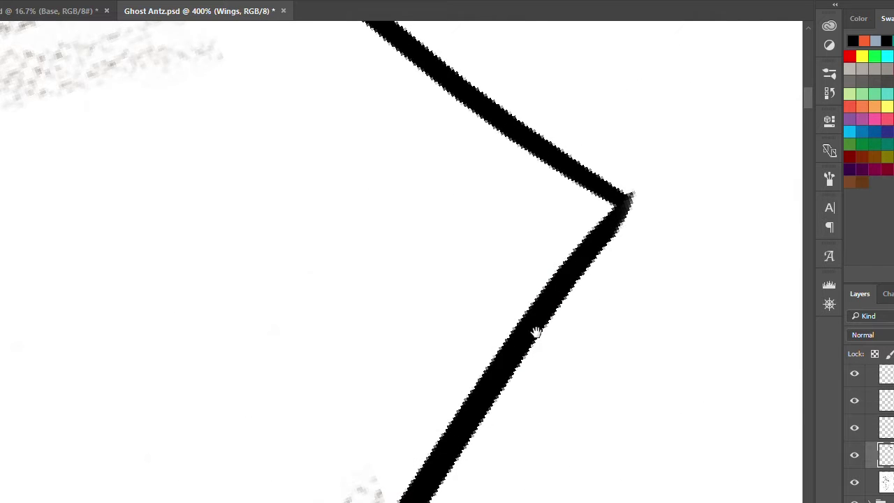
{"action": "left_click_drag", "start_coordinate": [535, 329], "coordinate": [573, 269]}
{"action": "scroll", "coordinate": [594, 278], "scroll_direction": "down", "scroll_amount": 3}
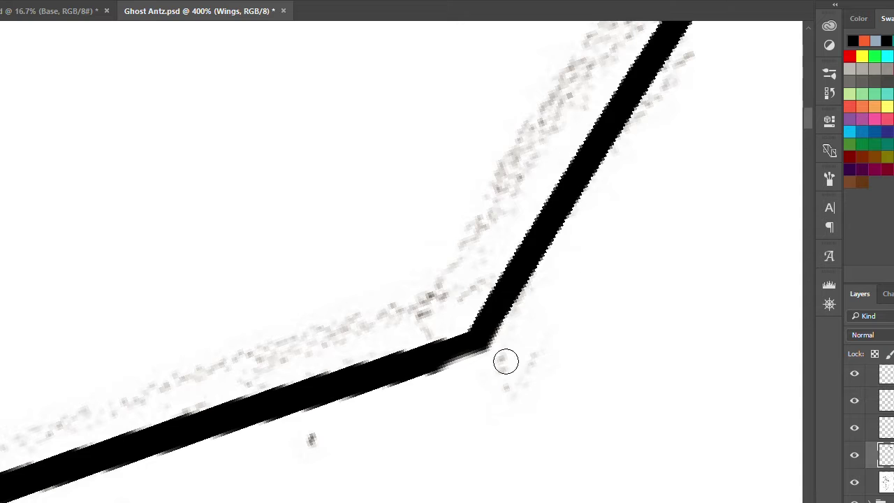
{"action": "scroll", "coordinate": [532, 329], "scroll_direction": "down", "scroll_amount": 5}
{"action": "scroll", "coordinate": [535, 230], "scroll_direction": "up", "scroll_amount": 5}
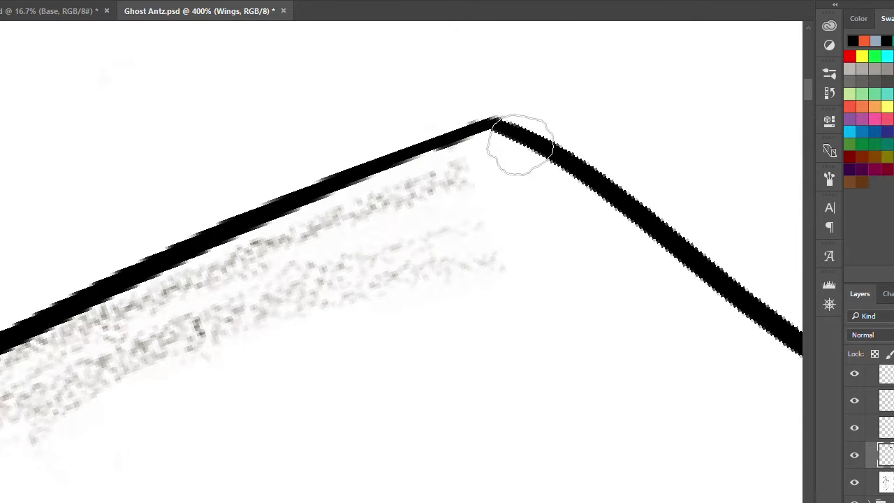
{"action": "scroll", "coordinate": [495, 105], "scroll_direction": "down", "scroll_amount": 10}
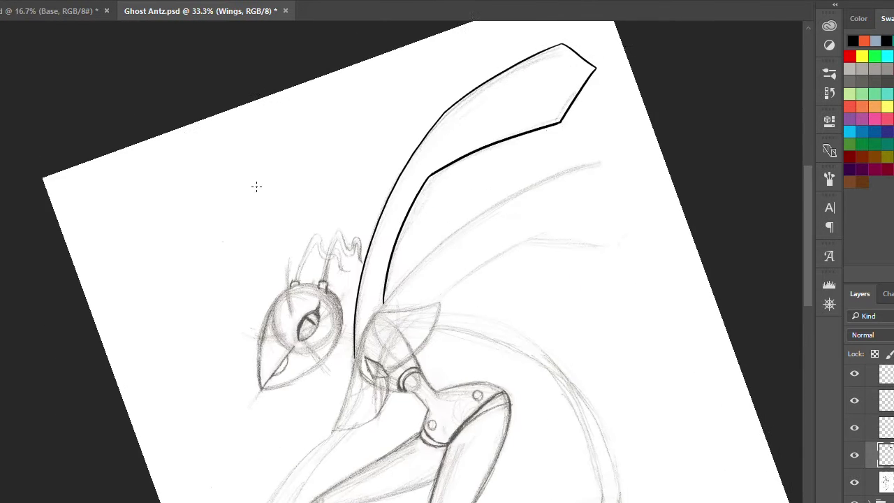
- Redraw the upper wing's inner edge from the bend to the base and smooth its joint with the outer section
{"action": "scroll", "coordinate": [366, 297], "scroll_direction": "up", "scroll_amount": 1}
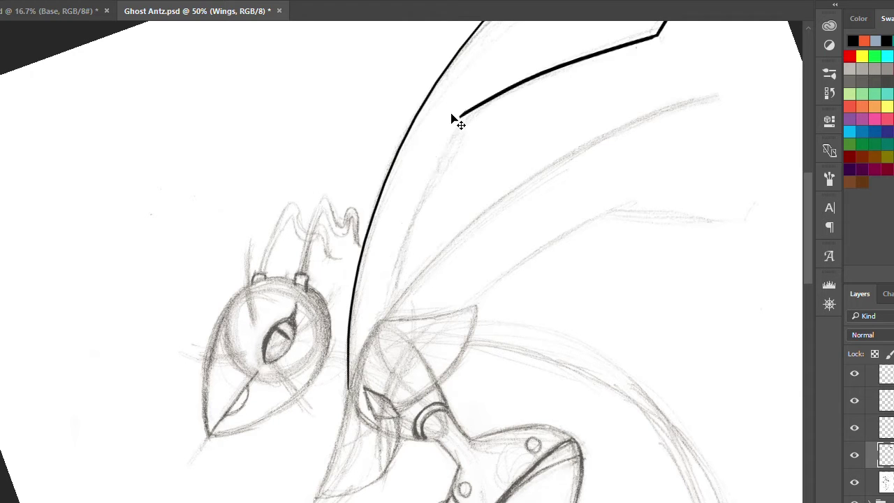
{"action": "left_click_drag", "start_coordinate": [461, 115], "coordinate": [352, 443]}
{"action": "scroll", "coordinate": [467, 142], "scroll_direction": "up", "scroll_amount": 2}
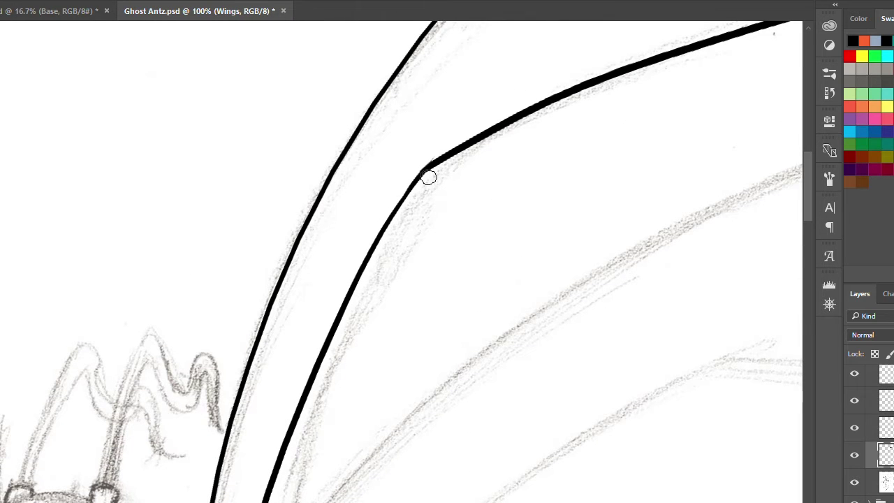
{"action": "scroll", "coordinate": [428, 176], "scroll_direction": "up", "scroll_amount": 2}
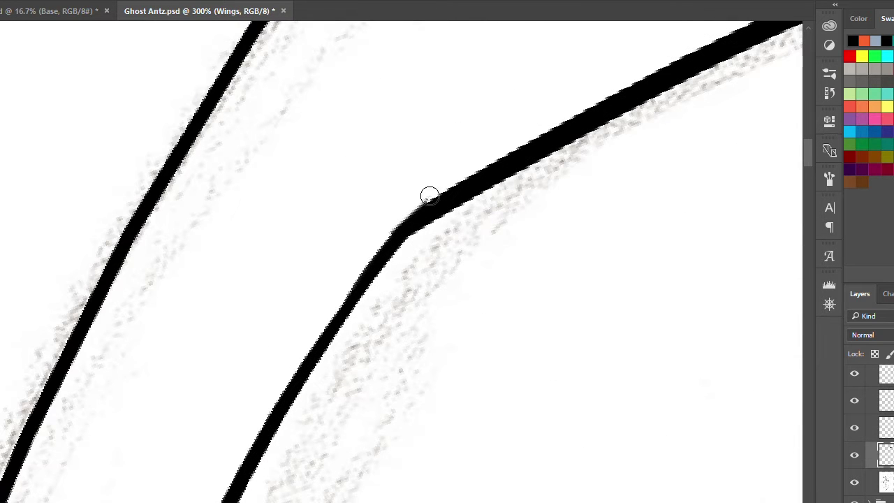
{"action": "scroll", "coordinate": [429, 195], "scroll_direction": "down", "scroll_amount": 6}
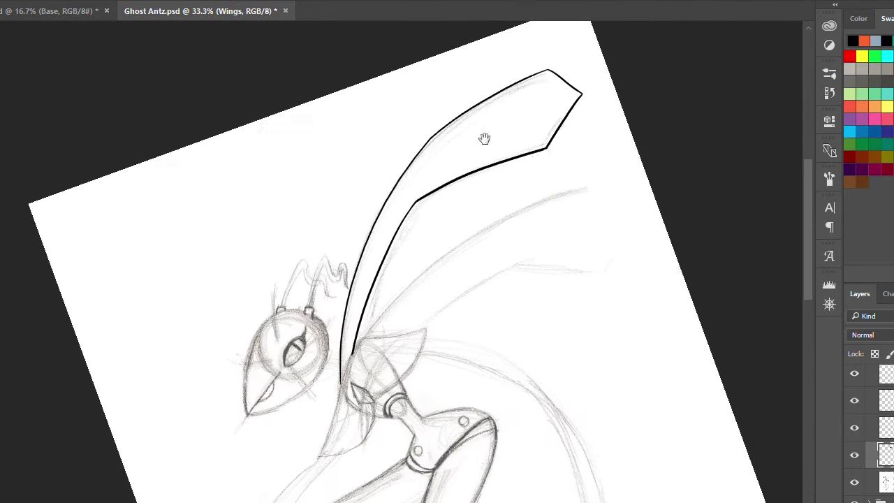
- Duplicate the inked wing, then move and rotate the copy clockwise below the original as the lower wing
{"action": "mouse_move", "coordinate": [485, 138]}
{"action": "left_mouse_down"}
{"action": "mouse_move", "coordinate": [419, 126]}
{"action": "mouse_move", "coordinate": [501, 72]}
{"action": "mouse_move", "coordinate": [521, 90]}
{"action": "left_mouse_up"}
{"action": "key", "text": "ctrl+j"}
{"action": "key", "text": "ctrl+t"}
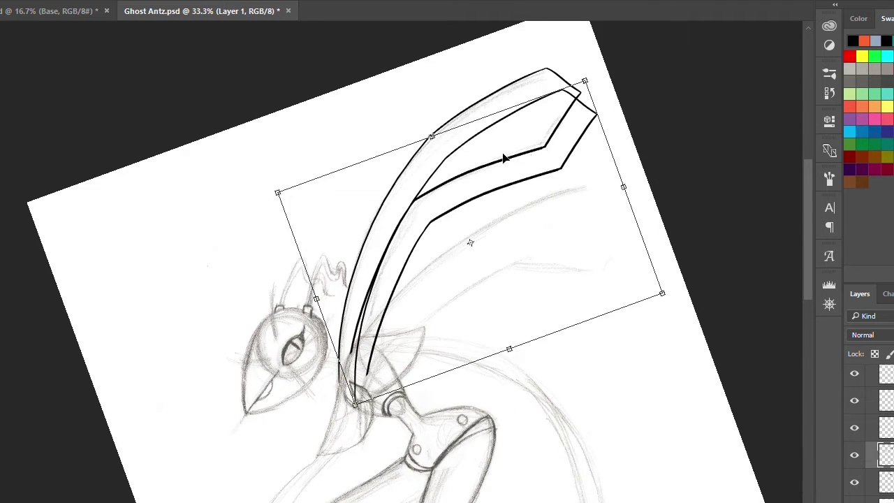
{"action": "left_click_drag", "start_coordinate": [503, 159], "coordinate": [540, 176]}
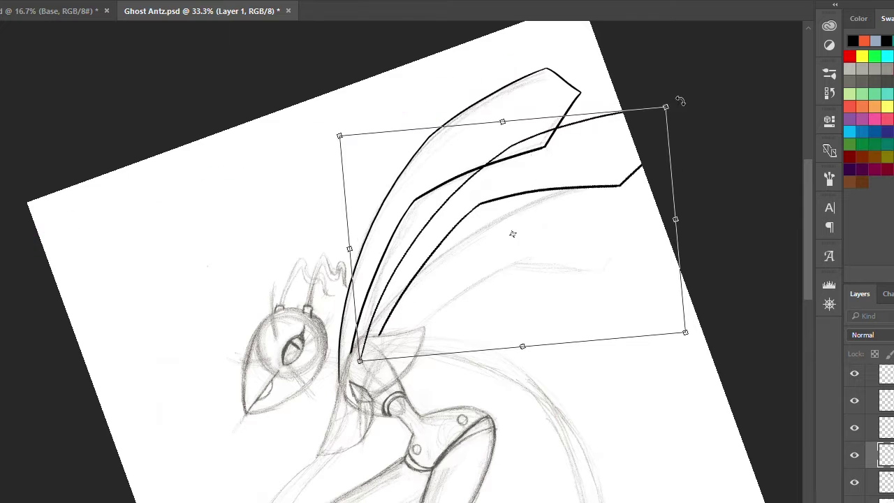
{"action": "left_click_drag", "start_coordinate": [680, 101], "coordinate": [686, 146]}
{"action": "left_click_drag", "start_coordinate": [590, 202], "coordinate": [581, 290]}
{"action": "left_click_drag", "start_coordinate": [706, 241], "coordinate": [645, 353]}
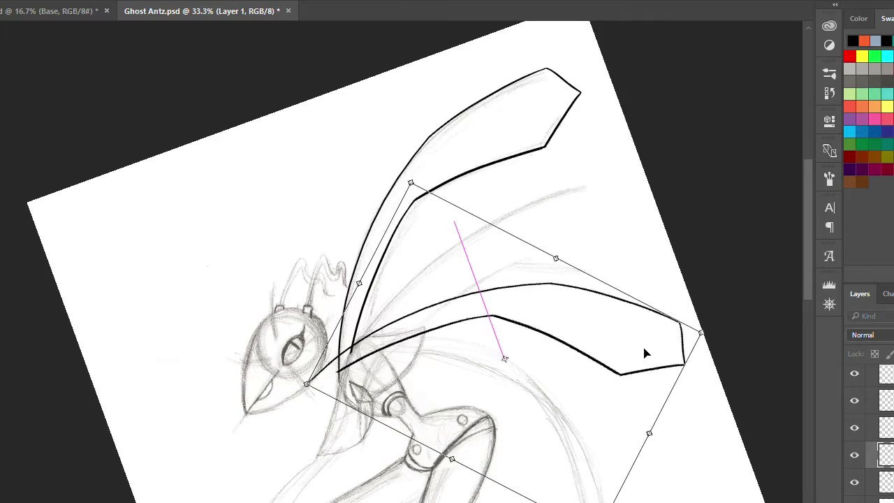
{"action": "key", "text": "Return"}
- Reposition the lower wing and erase its base lines where they cross the shoulder piece
{"action": "scroll", "coordinate": [340, 343], "scroll_direction": "up", "scroll_amount": 4}
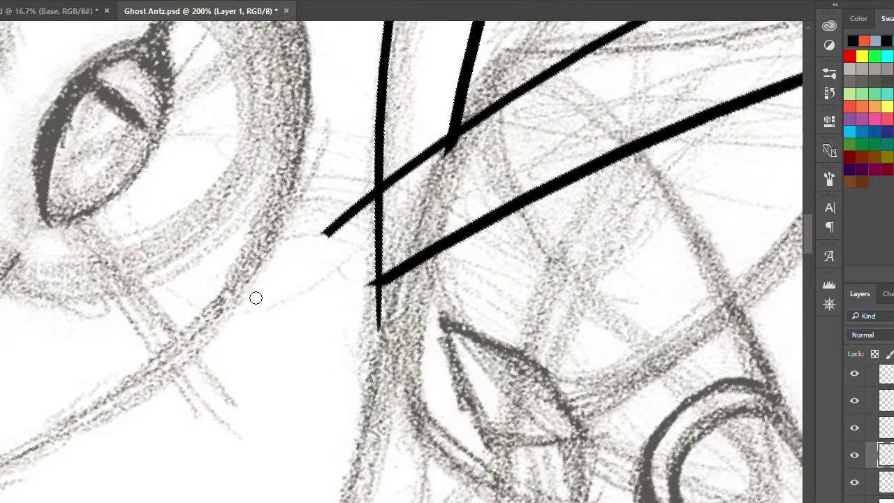
{"action": "left_click_drag", "start_coordinate": [323, 234], "coordinate": [431, 146]}
{"action": "mouse_move", "coordinate": [376, 283]}
{"action": "left_mouse_down"}
{"action": "mouse_move", "coordinate": [440, 241]}
{"action": "mouse_move", "coordinate": [195, 360]}
{"action": "left_mouse_up"}
{"action": "mouse_move", "coordinate": [196, 357]}
{"action": "left_mouse_down"}
{"action": "mouse_move", "coordinate": [202, 341]}
{"action": "mouse_move", "coordinate": [419, 234]}
{"action": "mouse_move", "coordinate": [550, 189]}
{"action": "left_mouse_up"}
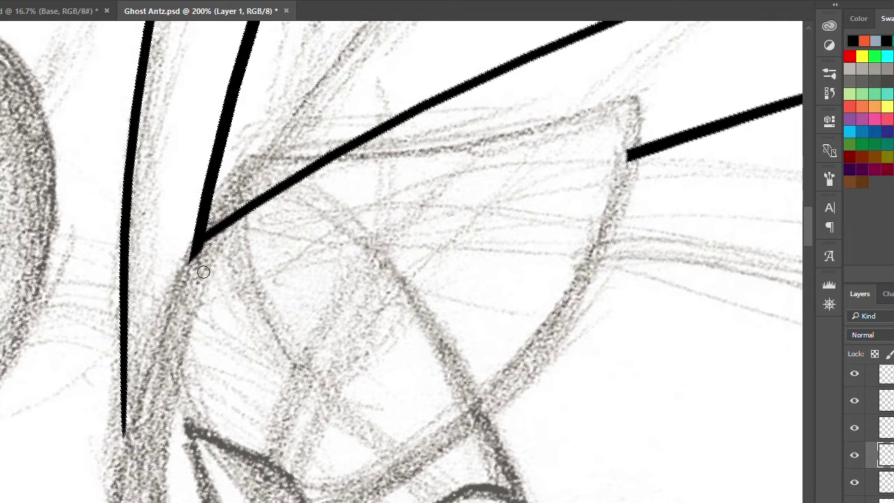
{"action": "mouse_move", "coordinate": [203, 270]}
{"action": "left_mouse_down"}
{"action": "mouse_move", "coordinate": [226, 219]}
{"action": "mouse_move", "coordinate": [289, 178]}
{"action": "mouse_move", "coordinate": [343, 172]}
{"action": "left_mouse_up"}
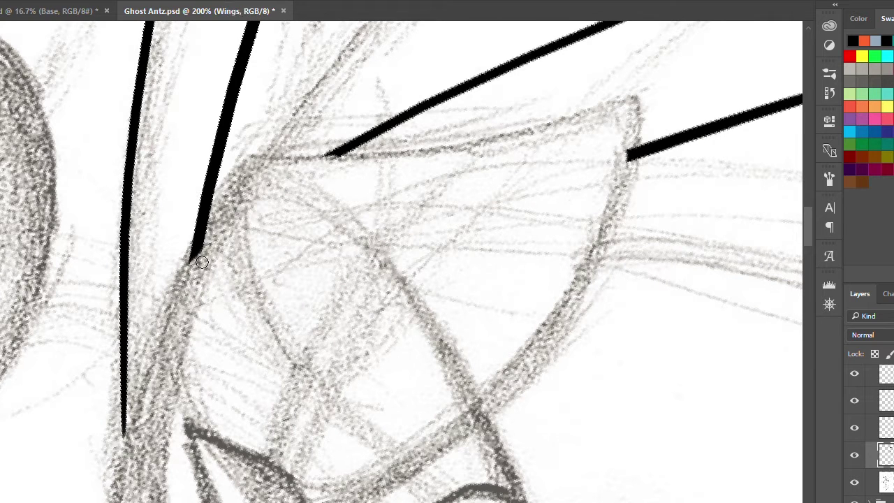
{"action": "left_click", "coordinate": [433, 283], "text": "alt"}
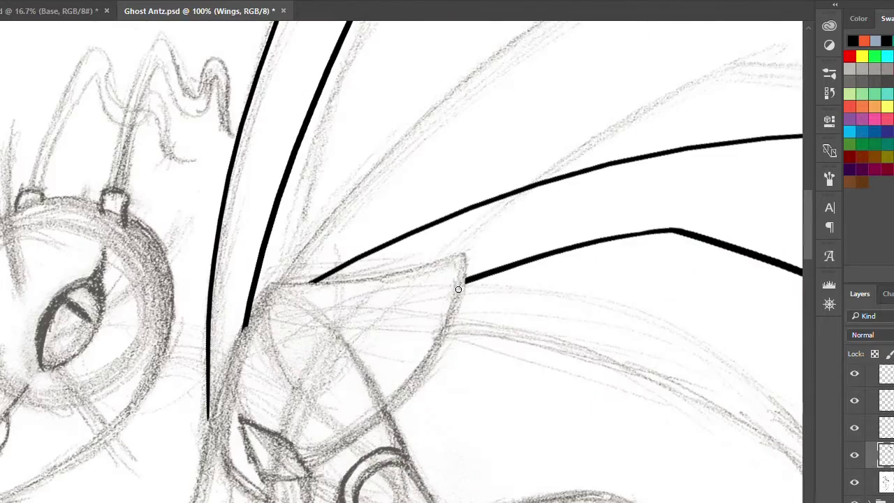
{"action": "left_click", "coordinate": [458, 289], "text": "alt"}
{"action": "left_click_drag", "start_coordinate": [451, 296], "coordinate": [460, 209]}
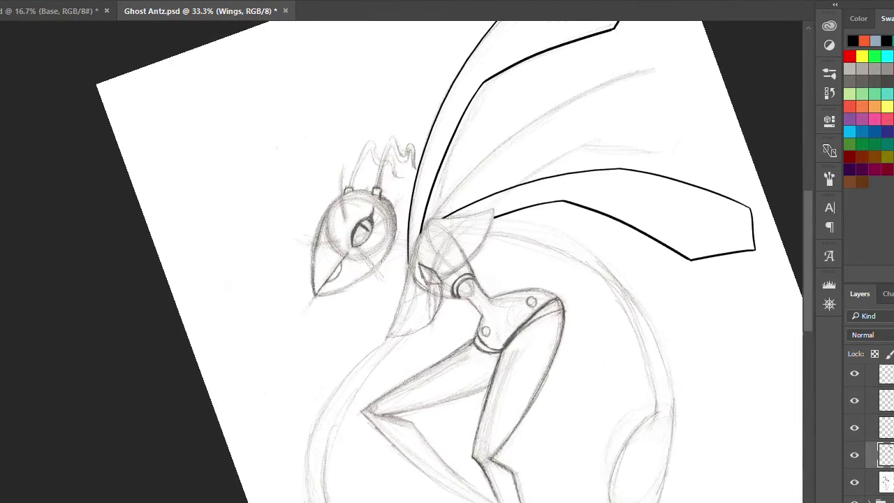
- Switch to the Base layer and ink the straight contour segments on both sides of the waist
{"action": "left_click", "coordinate": [460, 169]}
{"action": "left_click", "coordinate": [517, 232], "text": "ctrl"}
{"action": "left_click", "coordinate": [497, 203], "text": "ctrl"}
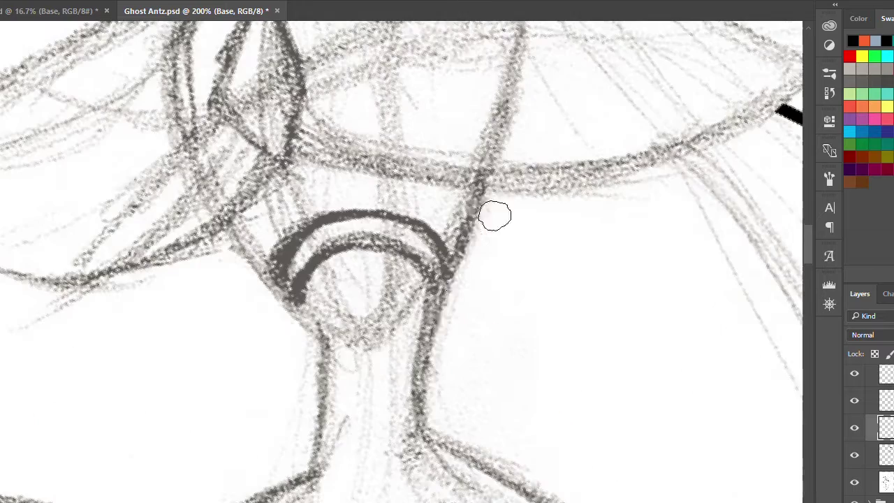
{"action": "scroll", "coordinate": [395, 232], "scroll_direction": "down", "scroll_amount": 2}
{"action": "mouse_move", "coordinate": [394, 231]}
{"action": "left_mouse_down"}
{"action": "mouse_move", "coordinate": [435, 199]}
{"action": "mouse_move", "coordinate": [435, 135]}
{"action": "mouse_move", "coordinate": [412, 258]}
{"action": "mouse_move", "coordinate": [412, 204]}
{"action": "left_mouse_up"}
{"action": "mouse_move", "coordinate": [461, 195]}
{"action": "left_mouse_down"}
{"action": "mouse_move", "coordinate": [344, 263]}
{"action": "mouse_move", "coordinate": [459, 197]}
{"action": "left_mouse_up"}
{"action": "key", "text": "ctrl+z"}
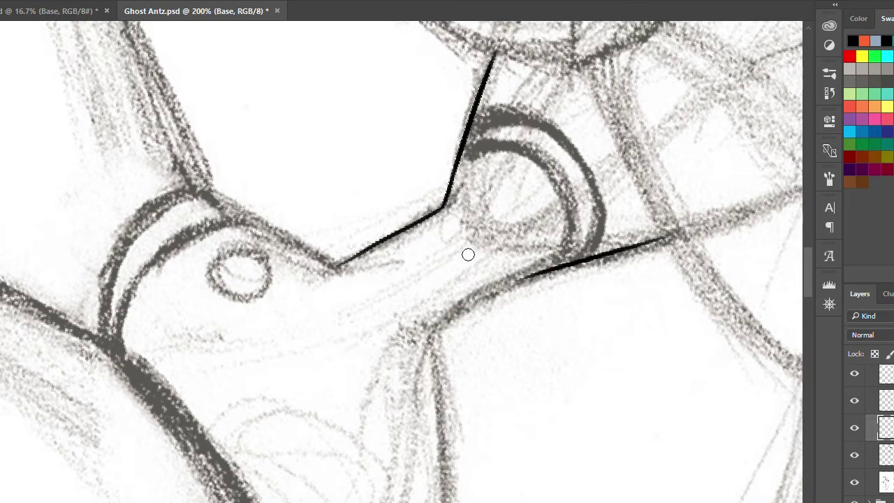
- Extend the inked back line of the waist in a curve down to the start of the hip
{"action": "scroll", "coordinate": [460, 254], "scroll_direction": "down", "scroll_amount": 2}
{"action": "key", "text": "bracketright"}
{"action": "key", "text": "bracketright"}
{"action": "scroll", "coordinate": [491, 235], "scroll_direction": "down", "scroll_amount": 3}
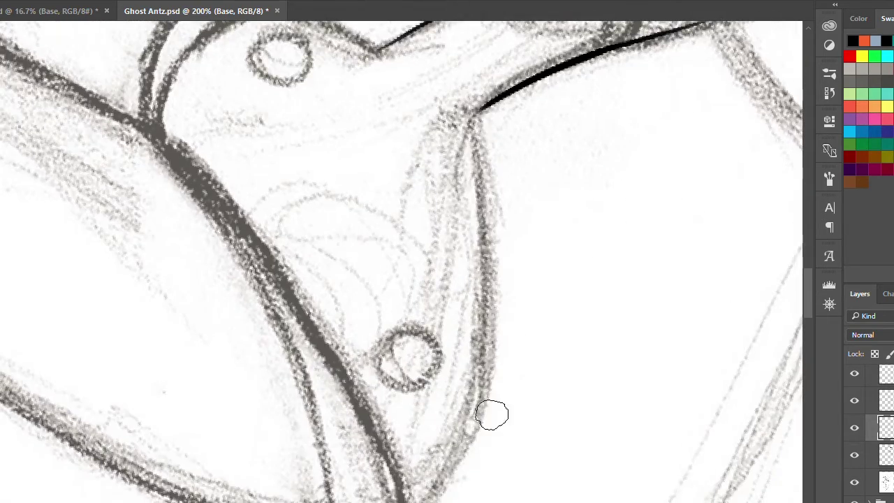
- Ink the hip's outer curve from the waist corner to the pointed end beside the thigh
{"action": "scroll", "coordinate": [498, 333], "scroll_direction": "up", "scroll_amount": 5}
{"action": "left_click_drag", "start_coordinate": [180, 418], "coordinate": [338, 159]}
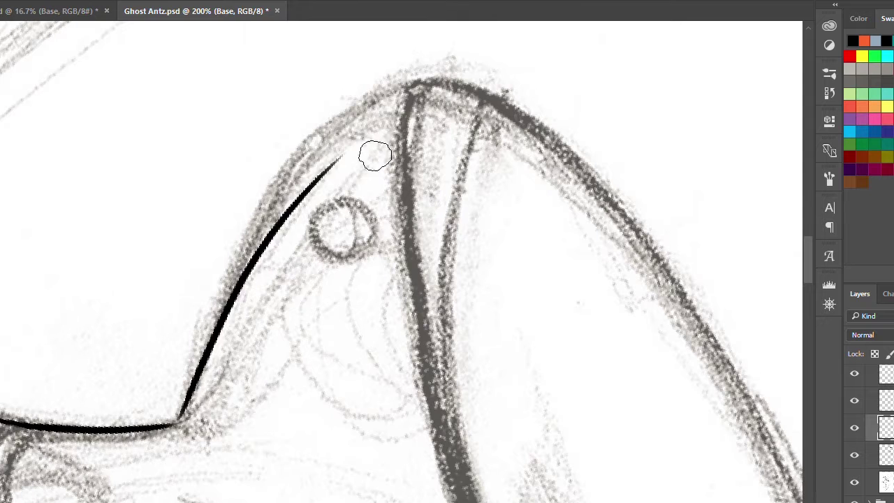
{"action": "key", "text": "ctrl+z"}
{"action": "mouse_move", "coordinate": [194, 429]}
{"action": "left_mouse_down"}
{"action": "mouse_move", "coordinate": [419, 56]}
{"action": "mouse_move", "coordinate": [453, 50]}
{"action": "left_mouse_up"}
{"action": "key", "text": "ctrl+z"}
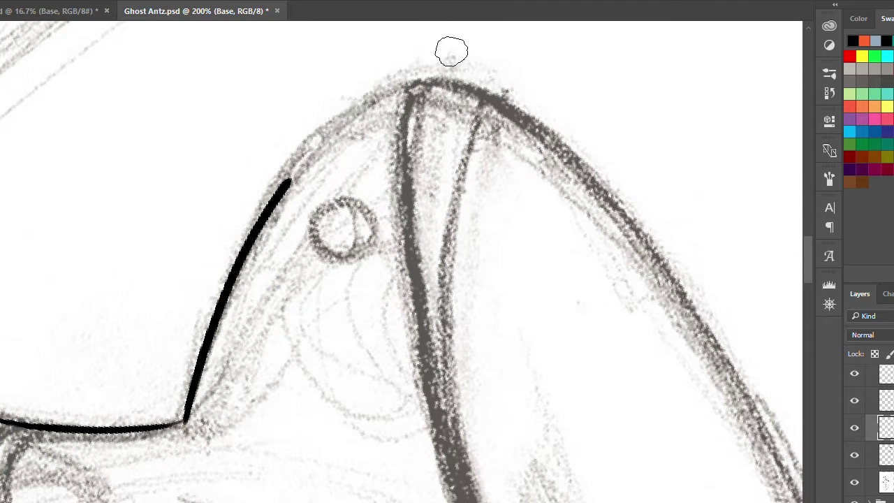
{"action": "key", "text": "ctrl+z"}
{"action": "left_click_drag", "start_coordinate": [188, 414], "coordinate": [465, 14]}
{"action": "left_click_drag", "start_coordinate": [438, 124], "coordinate": [357, 203]}
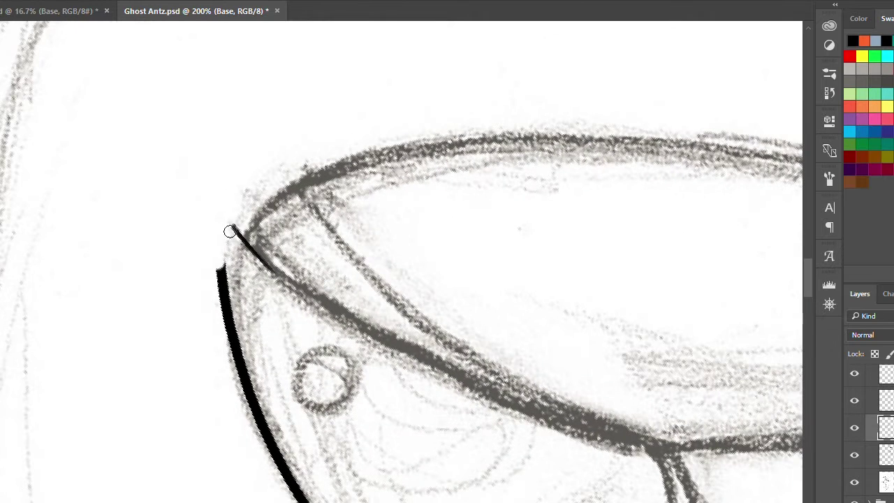
{"action": "key", "text": "ctrl+z"}
{"action": "left_click_drag", "start_coordinate": [237, 339], "coordinate": [241, 236]}
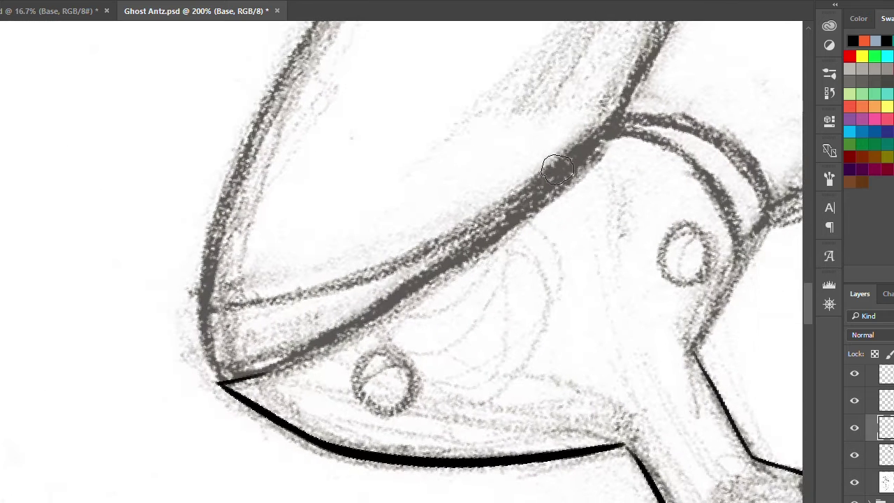
- Ink the curved boundary between the hip and the thigh, ending at the hip's outer point
{"action": "left_click_drag", "start_coordinate": [601, 143], "coordinate": [323, 303]}
{"action": "key", "text": "ctrl+z"}
{"action": "mouse_move", "coordinate": [216, 380]}
{"action": "left_mouse_down"}
{"action": "mouse_move", "coordinate": [597, 145]}
{"action": "mouse_move", "coordinate": [171, 395]}
{"action": "left_mouse_up"}
{"action": "key", "text": "ctrl+z"}
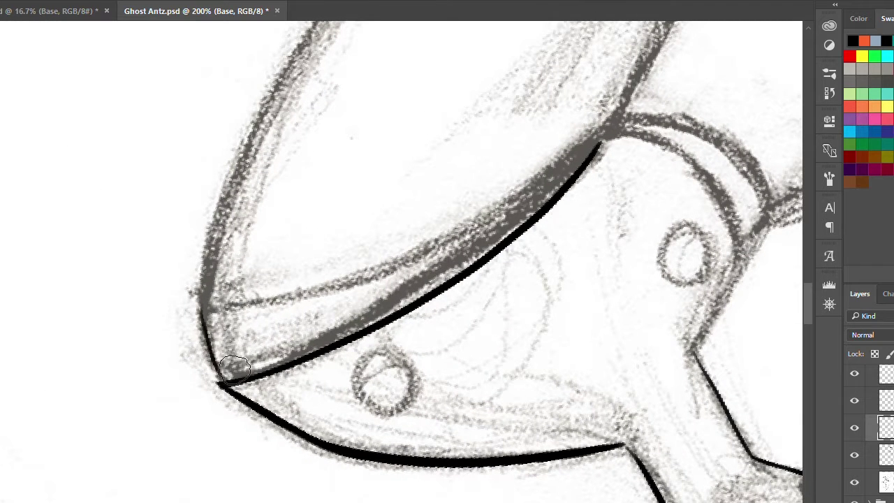
- Ink the thigh-side edge of the band between the hip and the near thigh, ending at the groin
{"action": "left_click_drag", "start_coordinate": [78, 340], "coordinate": [586, 167]}
{"action": "key", "text": "ctrl+z"}
{"action": "mouse_move", "coordinate": [21, 369]}
{"action": "left_mouse_down"}
{"action": "mouse_move", "coordinate": [583, 173]}
{"action": "mouse_move", "coordinate": [337, 220]}
{"action": "left_mouse_up"}
{"action": "left_click_drag", "start_coordinate": [491, 263], "coordinate": [399, 224]}
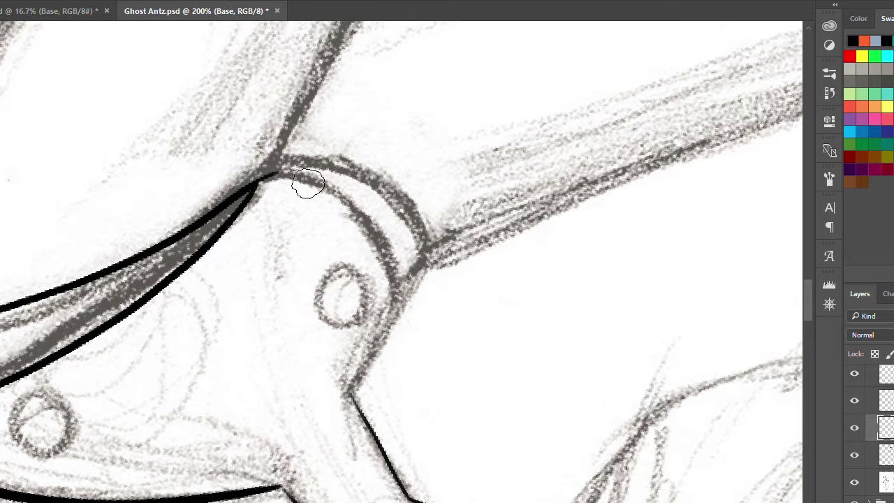
- Ink the curved boundary between the pelvis and the far thigh, starting at the groin
{"action": "left_click_drag", "start_coordinate": [309, 188], "coordinate": [412, 312]}
{"action": "key", "text": "ctrl+z"}
{"action": "mouse_move", "coordinate": [279, 174]}
{"action": "left_mouse_down"}
{"action": "mouse_move", "coordinate": [415, 326]}
{"action": "mouse_move", "coordinate": [407, 301]}
{"action": "left_mouse_up"}
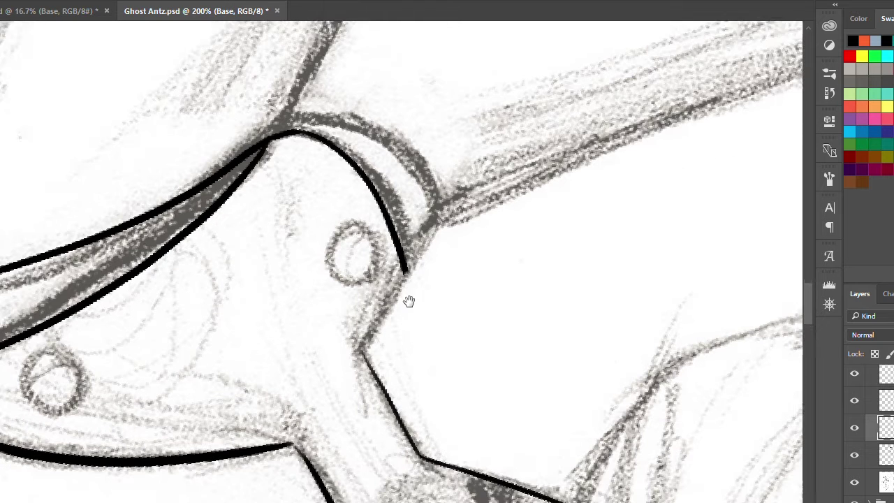
- Ink the straight edge from the far hip curve to the waist corner, plus the outer curve and closing side of the far thigh band
{"action": "mouse_move", "coordinate": [353, 363]}
{"action": "left_mouse_down"}
{"action": "mouse_move", "coordinate": [401, 275]}
{"action": "mouse_move", "coordinate": [348, 384]}
{"action": "left_mouse_up"}
{"action": "key", "text": "ctrl+z"}
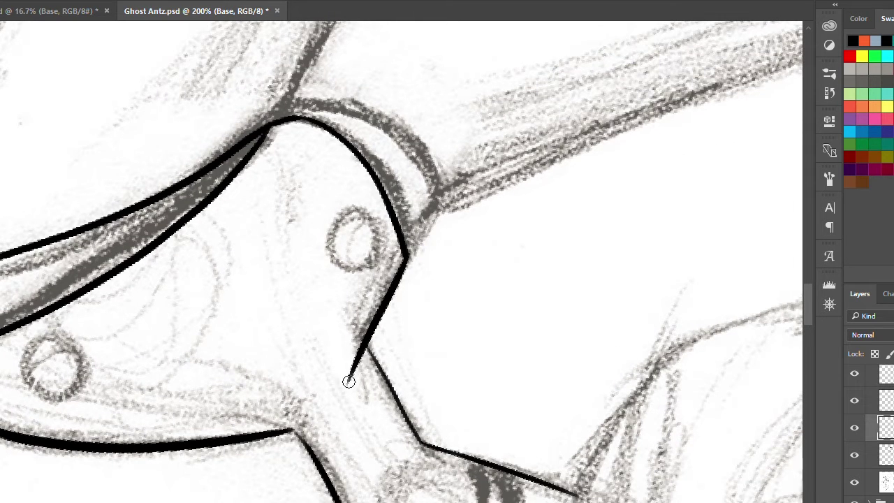
{"action": "left_click_drag", "start_coordinate": [332, 301], "coordinate": [322, 375]}
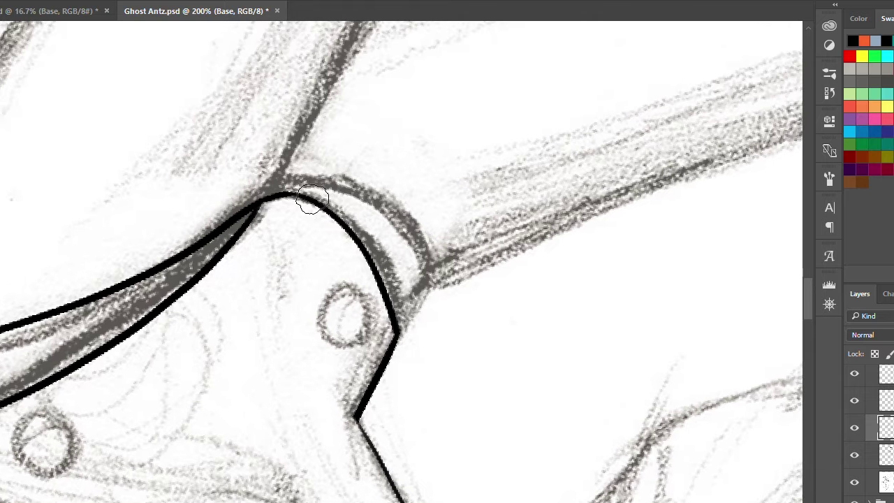
{"action": "left_click_drag", "start_coordinate": [269, 197], "coordinate": [450, 334]}
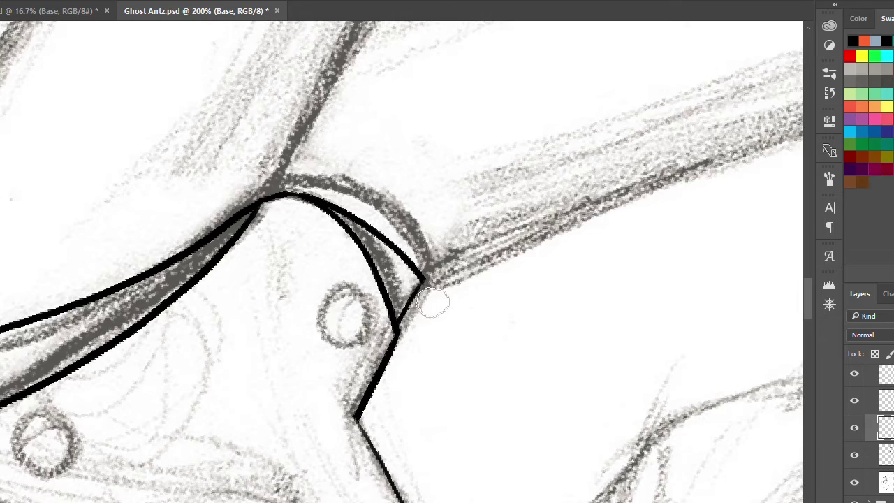
{"action": "left_click_drag", "start_coordinate": [433, 302], "coordinate": [269, 294]}
- Ink the near thigh's long back curve from the hip band to the knee and trim its overshooting end
{"action": "key", "text": "ctrl+minus"}
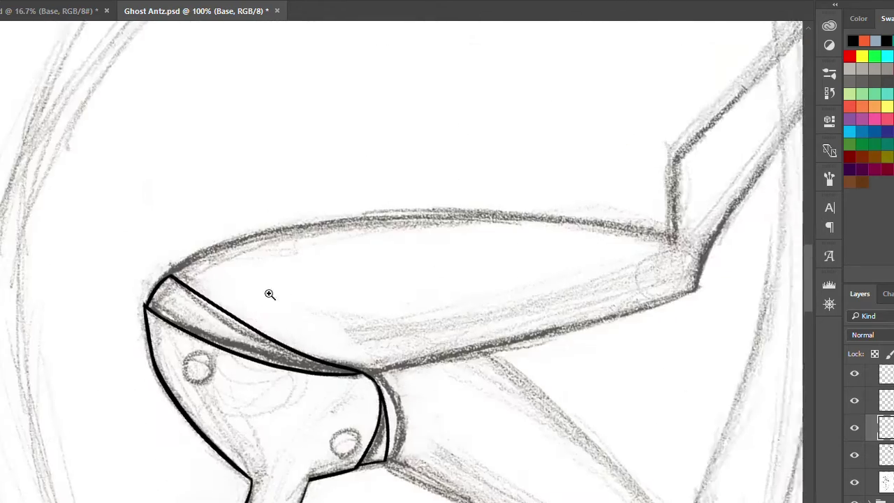
{"action": "left_click", "coordinate": [269, 294]}
{"action": "left_click", "coordinate": [139, 251], "text": "alt"}
{"action": "mouse_move", "coordinate": [66, 231]}
{"action": "left_mouse_down"}
{"action": "mouse_move", "coordinate": [728, 235]}
{"action": "mouse_move", "coordinate": [531, 193]}
{"action": "mouse_move", "coordinate": [775, 241]}
{"action": "left_mouse_up"}
{"action": "key", "text": "ctrl+z"}
{"action": "key", "text": "ctrl+z"}
{"action": "key", "text": "ctrl+z"}
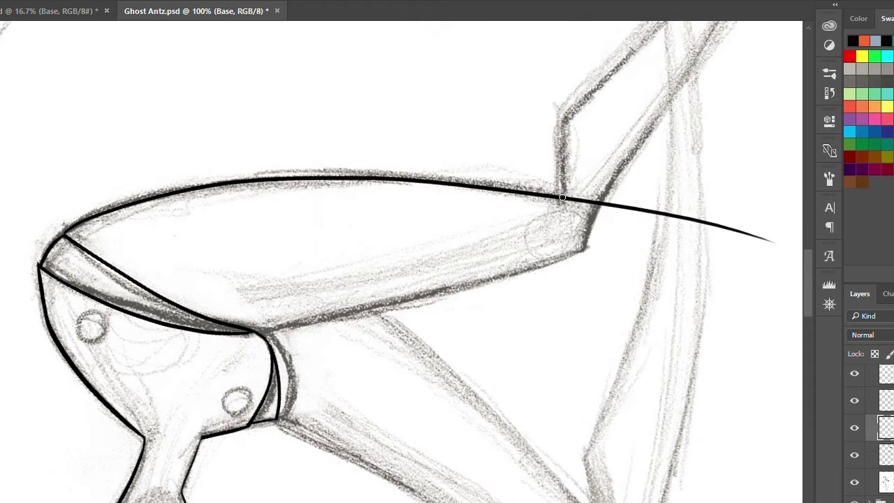
{"action": "mouse_move", "coordinate": [585, 218]}
{"action": "left_mouse_down"}
{"action": "mouse_move", "coordinate": [643, 212]}
{"action": "mouse_move", "coordinate": [760, 243]}
{"action": "left_mouse_up"}
- Ink the near leg's back contour from the short knee segment along the shin, and close the tip of the foot
{"action": "left_click_drag", "start_coordinate": [637, 175], "coordinate": [489, 315]}
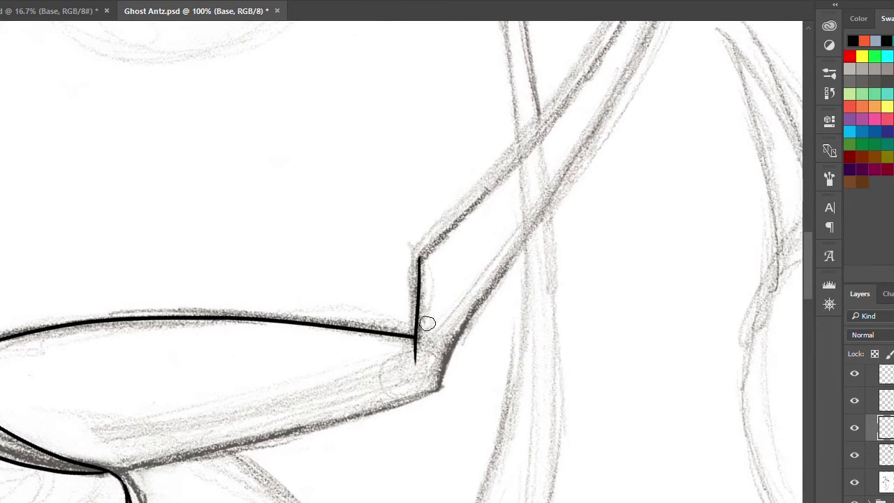
{"action": "scroll", "coordinate": [459, 265], "scroll_direction": "down", "scroll_amount": 2}
{"action": "scroll", "coordinate": [514, 324], "scroll_direction": "up", "scroll_amount": 8}
{"action": "scroll", "coordinate": [533, 305], "scroll_direction": "down", "scroll_amount": 10}
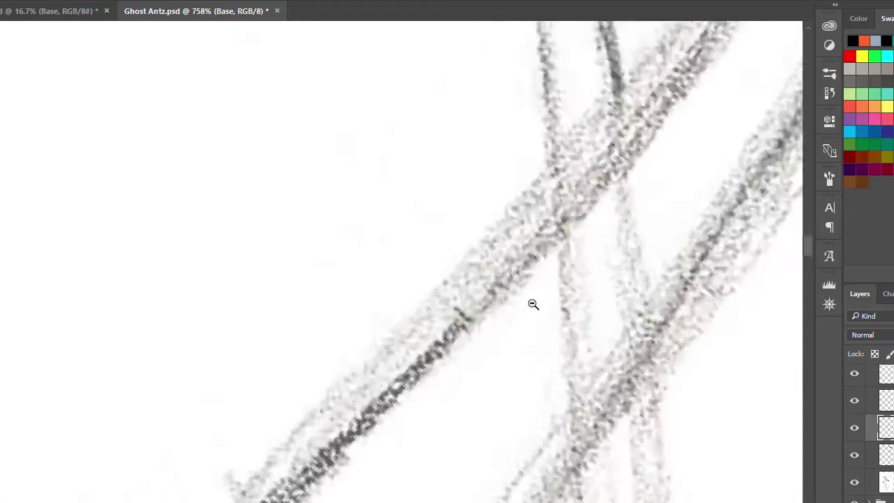
{"action": "scroll", "coordinate": [535, 231], "scroll_direction": "up", "scroll_amount": 1}
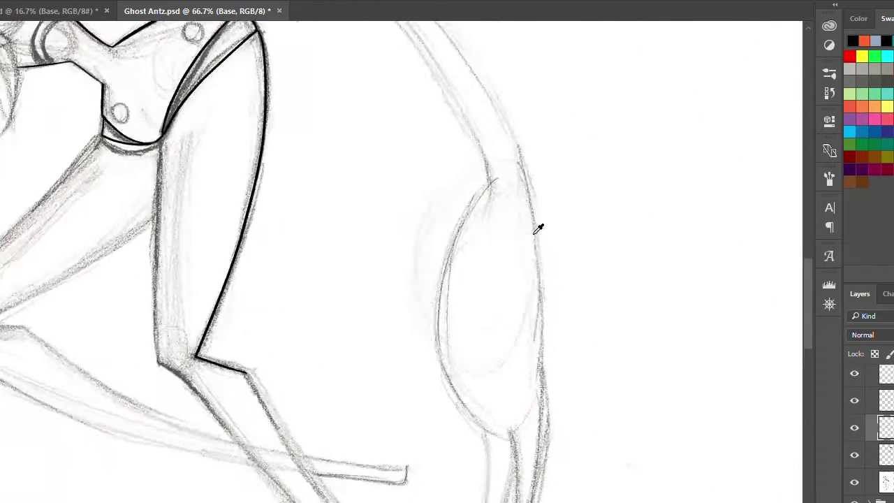
{"action": "mouse_move", "coordinate": [536, 232]}
{"action": "left_mouse_down"}
{"action": "mouse_move", "coordinate": [316, 189]}
{"action": "mouse_move", "coordinate": [331, 110]}
{"action": "mouse_move", "coordinate": [353, 122]}
{"action": "mouse_move", "coordinate": [183, 289]}
{"action": "mouse_move", "coordinate": [129, 388]}
{"action": "mouse_move", "coordinate": [116, 449]}
{"action": "left_mouse_up"}
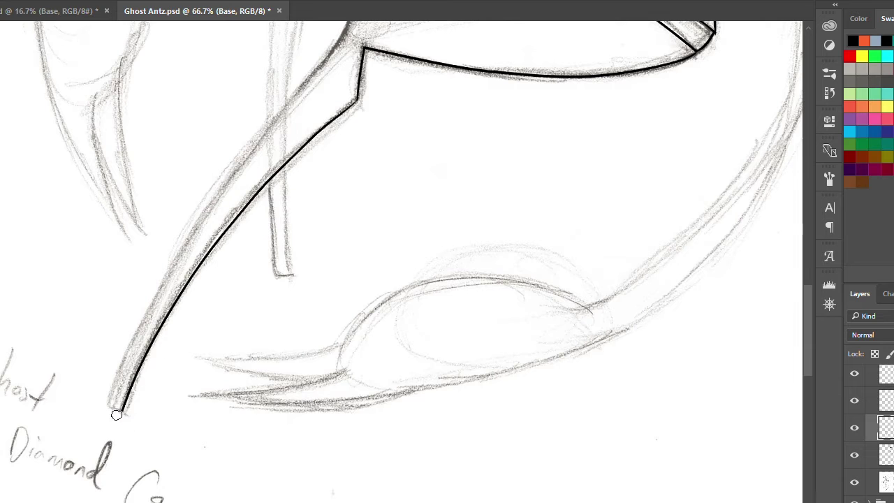
{"action": "scroll", "coordinate": [294, 89], "scroll_direction": "up", "scroll_amount": 2}
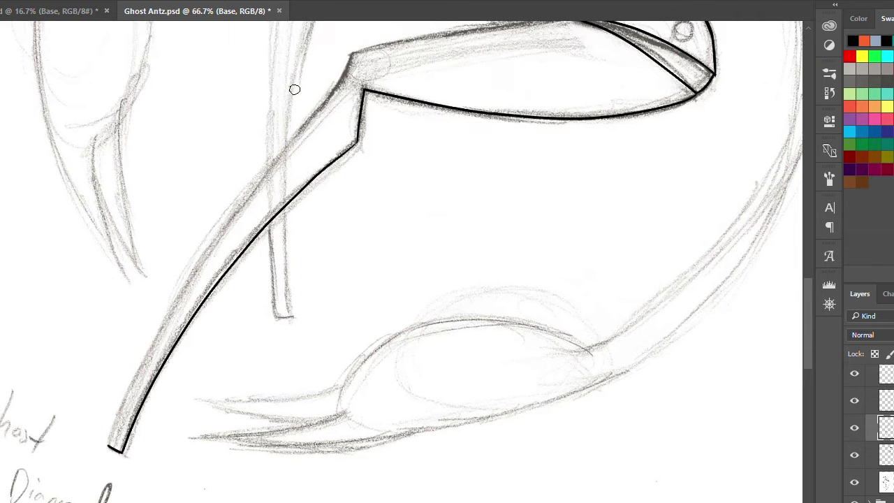
- Ink the front edge of the near shin between the foot tip and the knee
{"action": "mouse_move", "coordinate": [333, 94]}
{"action": "left_mouse_down"}
{"action": "mouse_move", "coordinate": [137, 286]}
{"action": "mouse_move", "coordinate": [140, 355]}
{"action": "mouse_move", "coordinate": [100, 470]}
{"action": "mouse_move", "coordinate": [104, 427]}
{"action": "mouse_move", "coordinate": [96, 480]}
{"action": "left_mouse_up"}
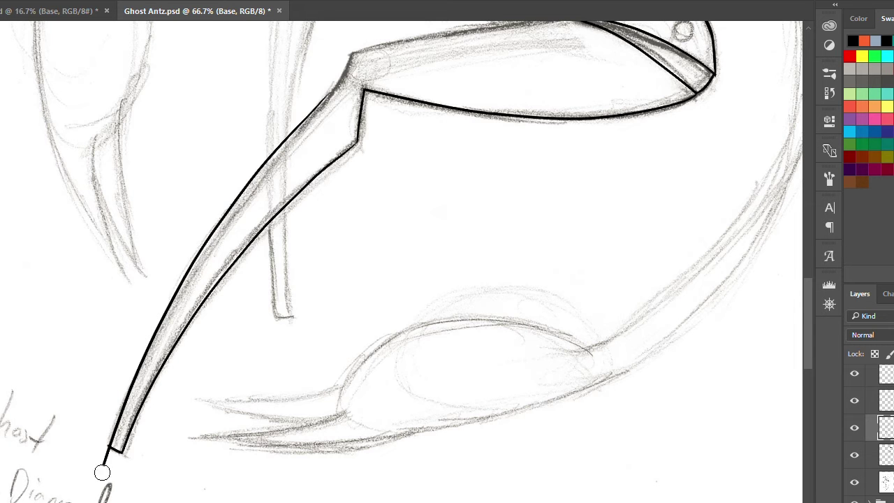
{"action": "left_click_drag", "start_coordinate": [182, 305], "coordinate": [113, 444]}
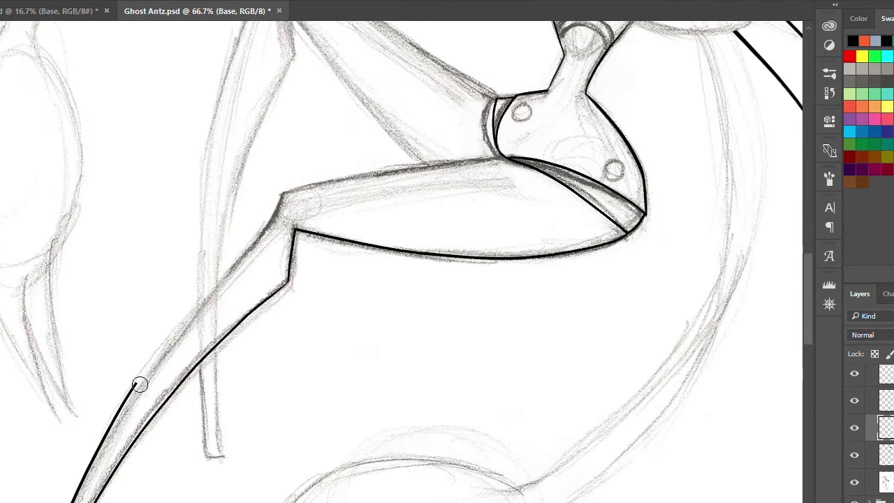
{"action": "left_click_drag", "start_coordinate": [165, 342], "coordinate": [211, 255]}
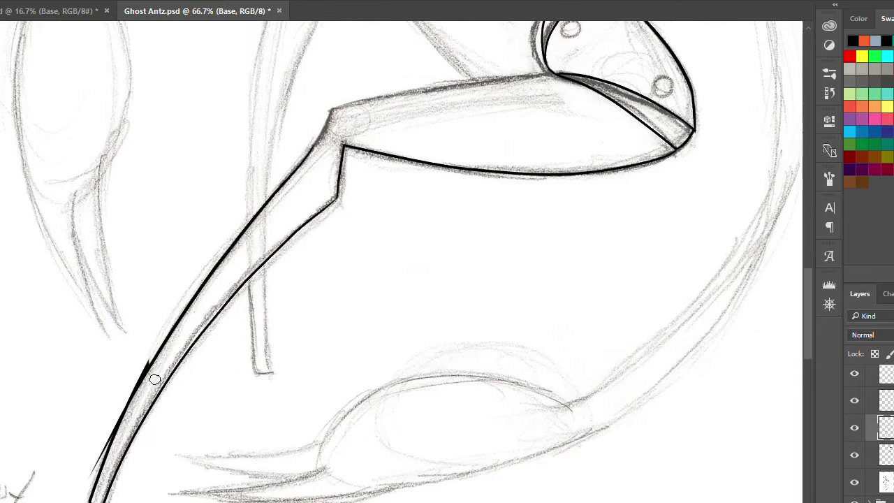
{"action": "scroll", "coordinate": [120, 418], "scroll_direction": "up", "scroll_amount": 1}
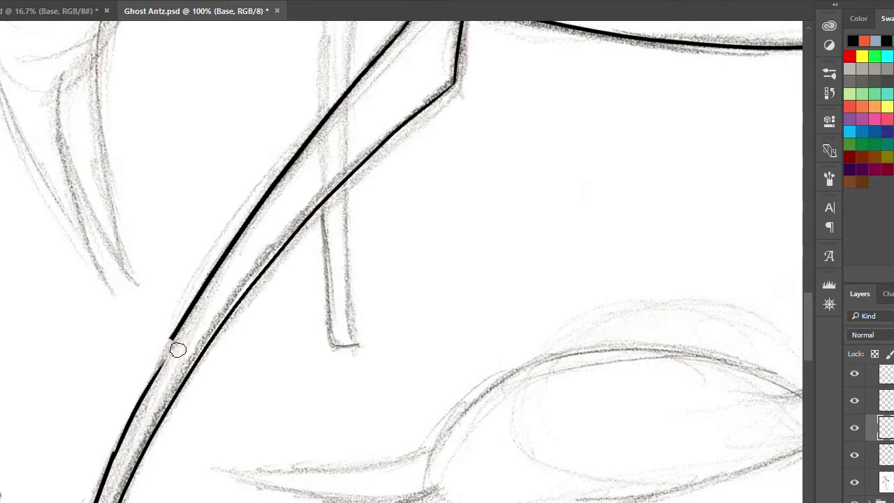
- Remove the overlapping stretch of the near shin's front edge and re-ink it as one continuous line up to the knee
{"action": "key", "text": "ctrl+z"}
{"action": "left_click_drag", "start_coordinate": [177, 349], "coordinate": [120, 442]}
{"action": "key", "text": "ctrl+z"}
{"action": "key", "text": "ctrl+z"}
{"action": "key", "text": "ctrl+z"}
{"action": "key", "text": "ctrl+z"}
{"action": "key", "text": "ctrl+z"}
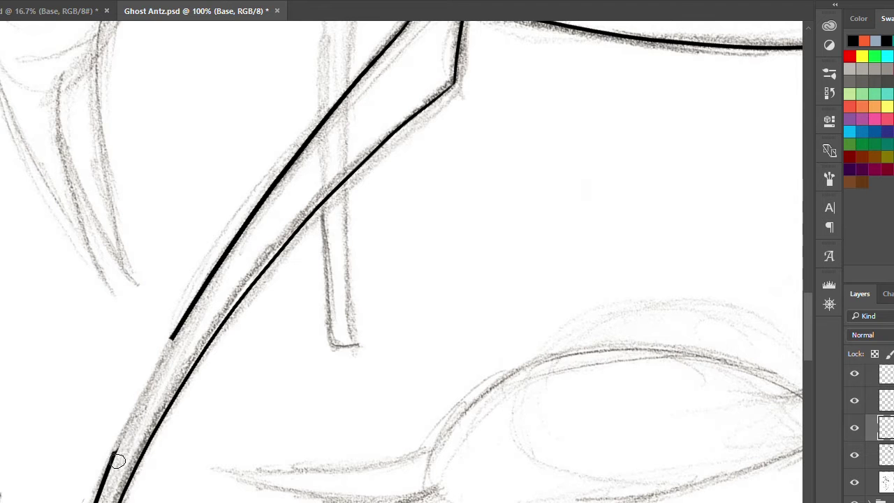
{"action": "key", "text": "ctrl+z"}
{"action": "key", "text": "ctrl+z"}
{"action": "key", "text": "ctrl+z"}
{"action": "key", "text": "ctrl+z"}
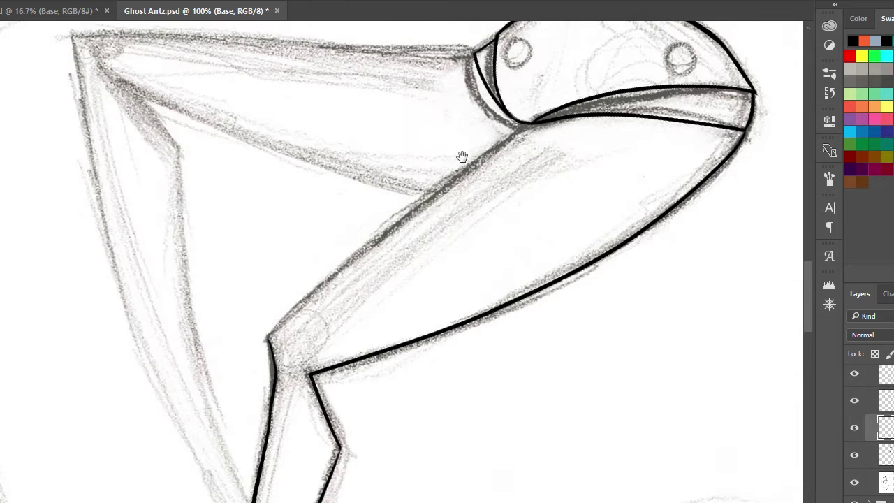
- Ink the near thigh's front edge as a thick line from the groin to the knee point, without overshoot
{"action": "left_click_drag", "start_coordinate": [510, 133], "coordinate": [225, 366]}
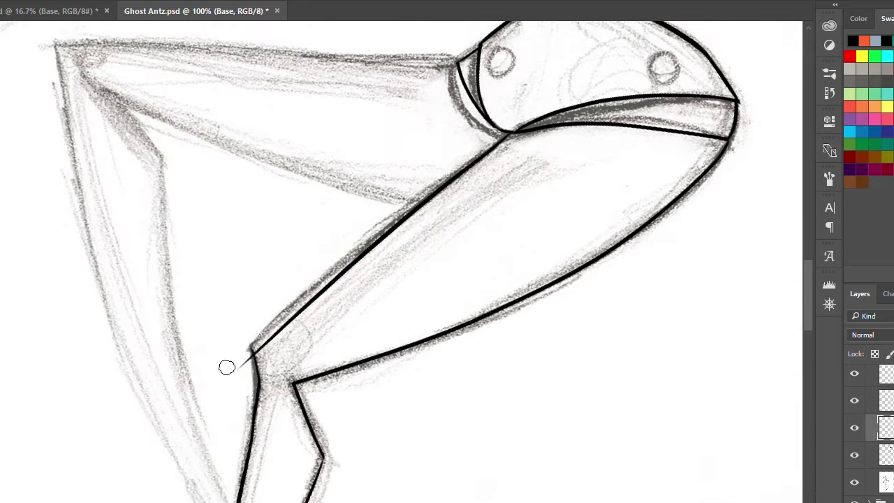
{"action": "key", "text": "ctrl+z"}
{"action": "key", "text": "ctrl+z"}
{"action": "scroll", "coordinate": [236, 353], "scroll_direction": "up", "scroll_amount": 2}
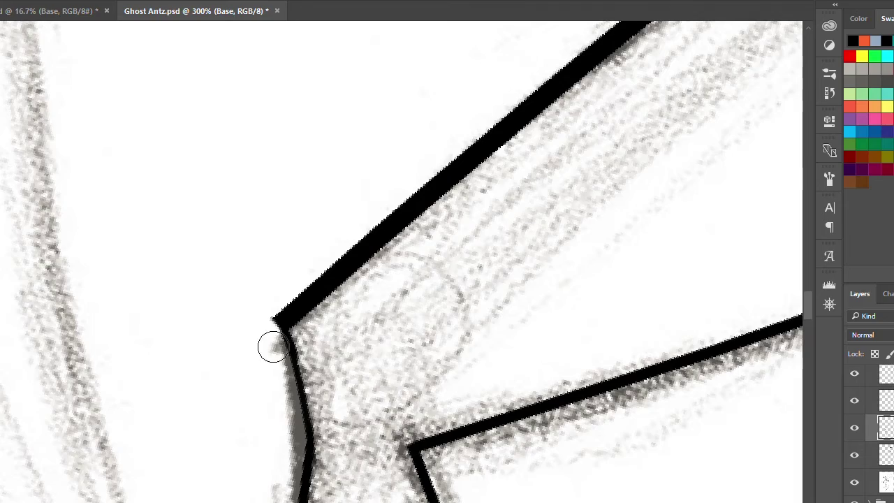
{"action": "scroll", "coordinate": [272, 347], "scroll_direction": "down", "scroll_amount": 5}
{"action": "scroll", "coordinate": [333, 305], "scroll_direction": "up", "scroll_amount": 1}
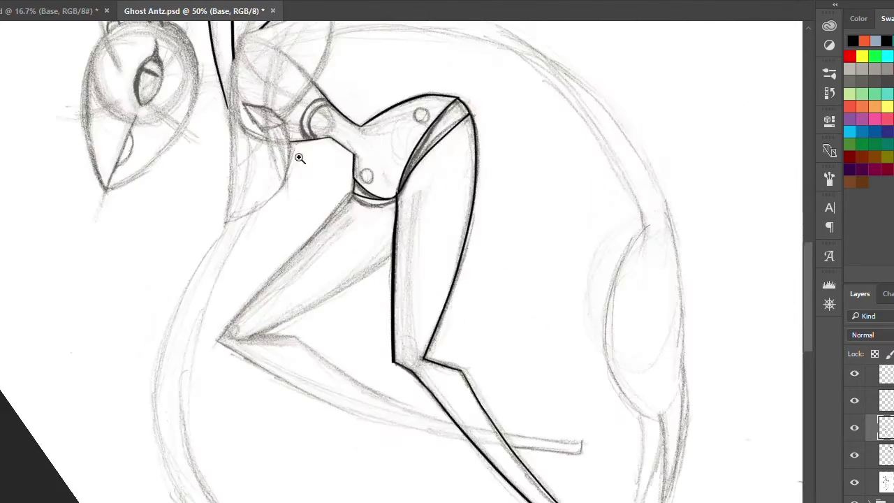
- Ink the front and back edges of the far thigh so they run down to the knee
{"action": "scroll", "coordinate": [300, 158], "scroll_direction": "up", "scroll_amount": 2}
{"action": "scroll", "coordinate": [529, 230], "scroll_direction": "down", "scroll_amount": 1}
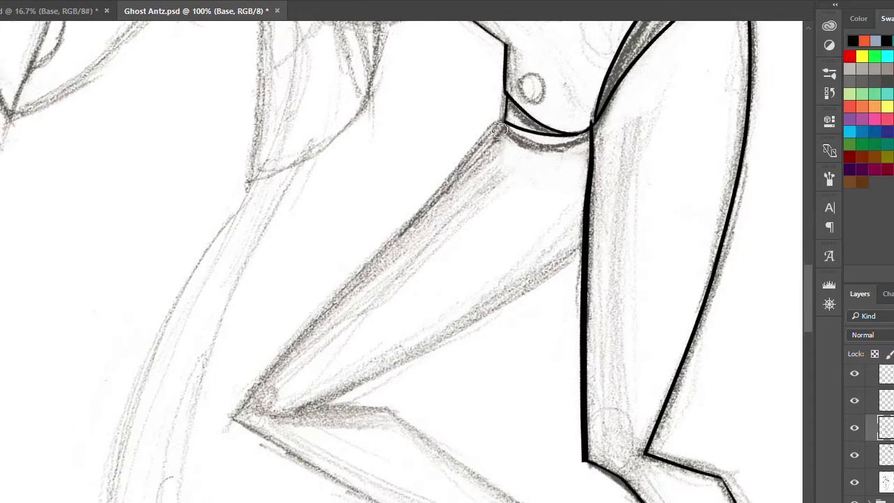
{"action": "left_click_drag", "start_coordinate": [499, 131], "coordinate": [209, 433]}
{"action": "scroll", "coordinate": [419, 279], "scroll_direction": "down", "scroll_amount": 1}
{"action": "mouse_move", "coordinate": [600, 210]}
{"action": "left_mouse_down"}
{"action": "mouse_move", "coordinate": [219, 391]}
{"action": "mouse_move", "coordinate": [225, 377]}
{"action": "left_mouse_up"}
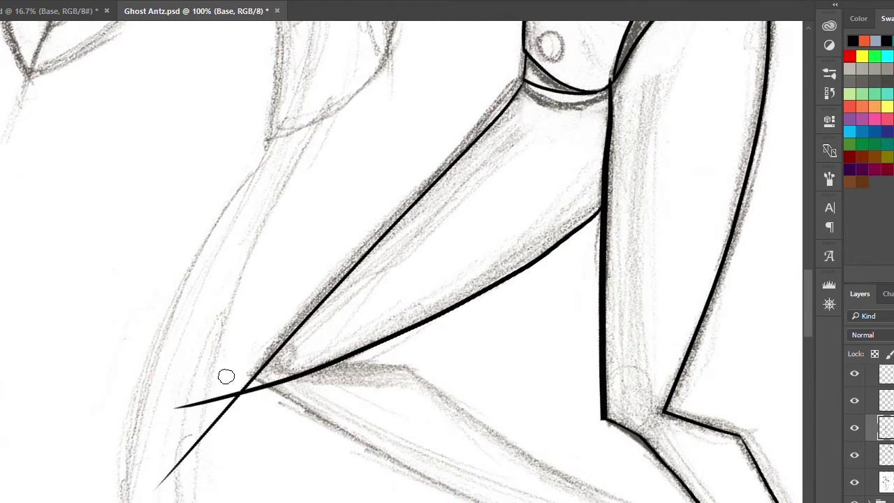
- Erase the overshooting ends of both far thigh lines at the knee
{"action": "scroll", "coordinate": [226, 377], "scroll_direction": "up", "scroll_amount": 1}
{"action": "left_click_drag", "start_coordinate": [253, 418], "coordinate": [140, 463]}
{"action": "scroll", "coordinate": [140, 463], "scroll_direction": "down", "scroll_amount": 1}
{"action": "mouse_move", "coordinate": [122, 359]}
{"action": "left_mouse_down"}
{"action": "mouse_move", "coordinate": [220, 343]}
{"action": "mouse_move", "coordinate": [286, 315]}
{"action": "left_mouse_up"}
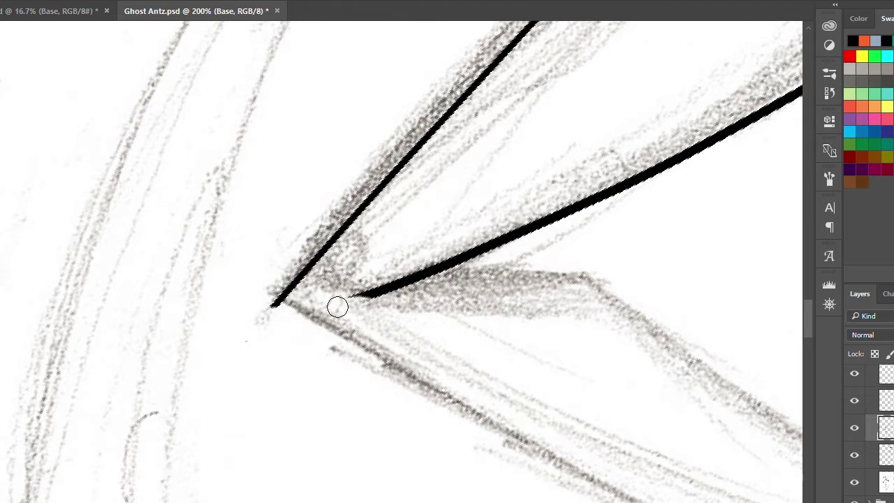
- Ink the short segment behind the far knee up to the calf corner and trim its end
{"action": "key", "text": "r"}
{"action": "mouse_move", "coordinate": [538, 345]}
{"action": "left_mouse_down"}
{"action": "mouse_move", "coordinate": [501, 294]}
{"action": "mouse_move", "coordinate": [372, 297]}
{"action": "left_mouse_up"}
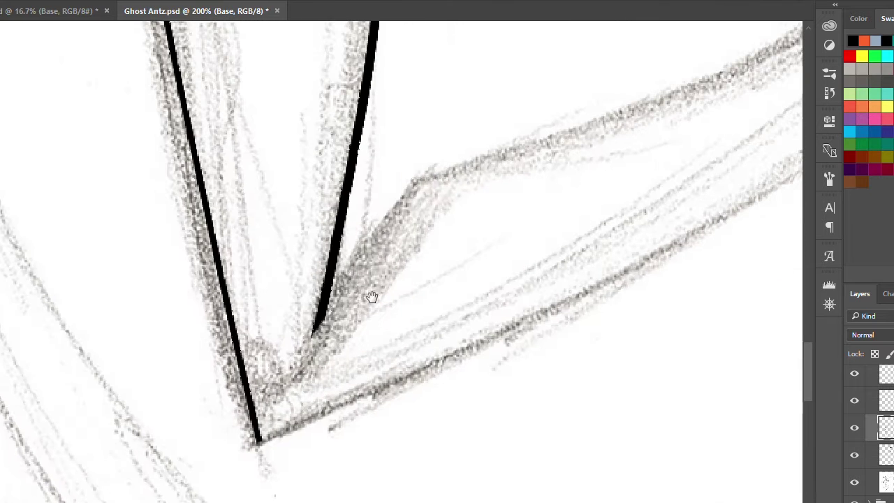
{"action": "left_click_drag", "start_coordinate": [316, 332], "coordinate": [440, 138]}
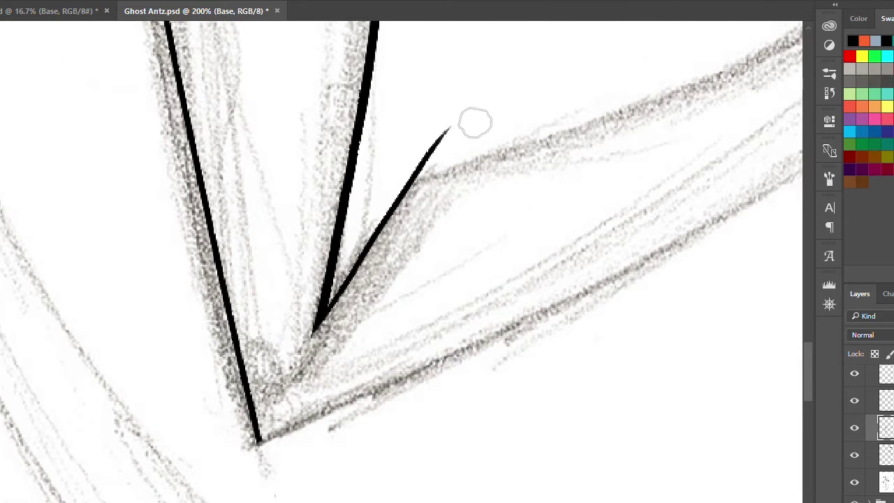
{"action": "scroll", "coordinate": [404, 198], "scroll_direction": "right", "scroll_amount": 3}
{"action": "scroll", "coordinate": [357, 235], "scroll_direction": "down", "scroll_amount": 5}
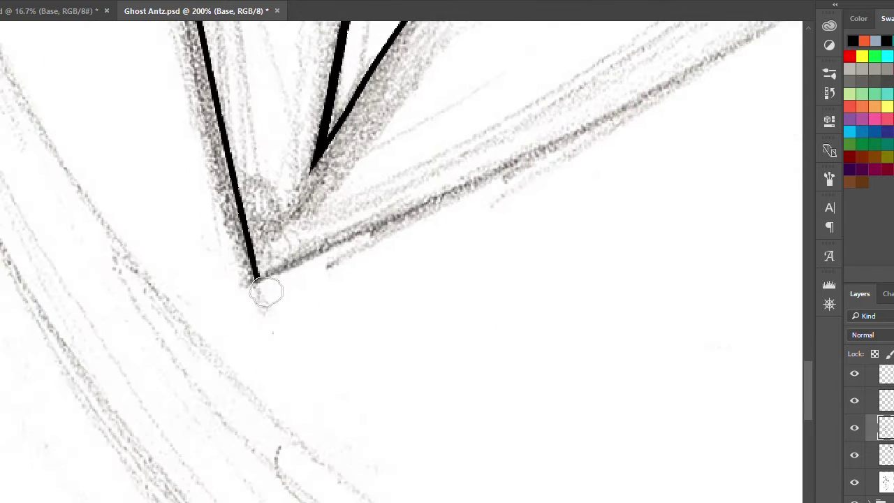
- Ink the upper stretch of the far shin's front edge, starting at the knee point
{"action": "left_click_drag", "start_coordinate": [257, 276], "coordinate": [328, 250]}
{"action": "left_click_drag", "start_coordinate": [447, 212], "coordinate": [628, 99]}
{"action": "left_click_drag", "start_coordinate": [522, 201], "coordinate": [375, 289]}
{"action": "left_click_drag", "start_coordinate": [500, 157], "coordinate": [384, 323]}
{"action": "left_click", "coordinate": [370, 321], "text": "alt"}
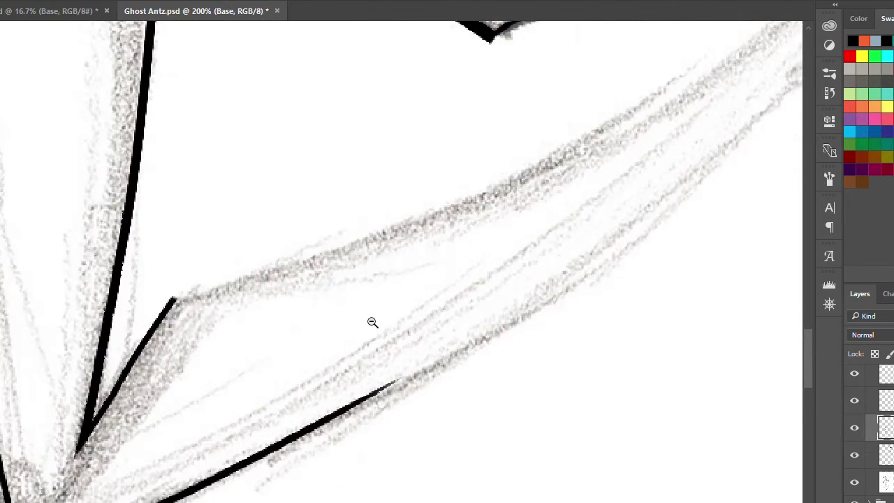
- Ink the upper stretch of the far shin's back edge, starting at the calf corner
{"action": "left_click", "coordinate": [334, 323], "text": "ctrl"}
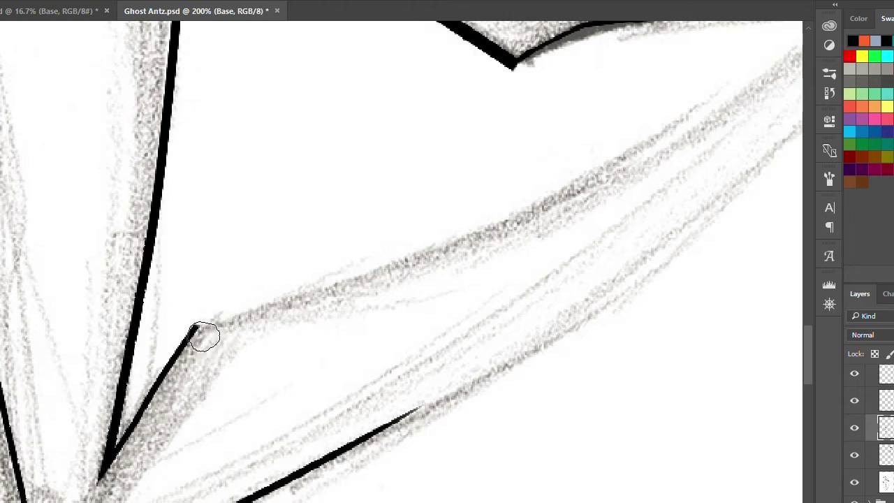
{"action": "left_click_drag", "start_coordinate": [198, 325], "coordinate": [265, 314]}
{"action": "left_click", "coordinate": [569, 315], "text": "alt"}
{"action": "left_click", "coordinate": [590, 287], "text": "alt"}
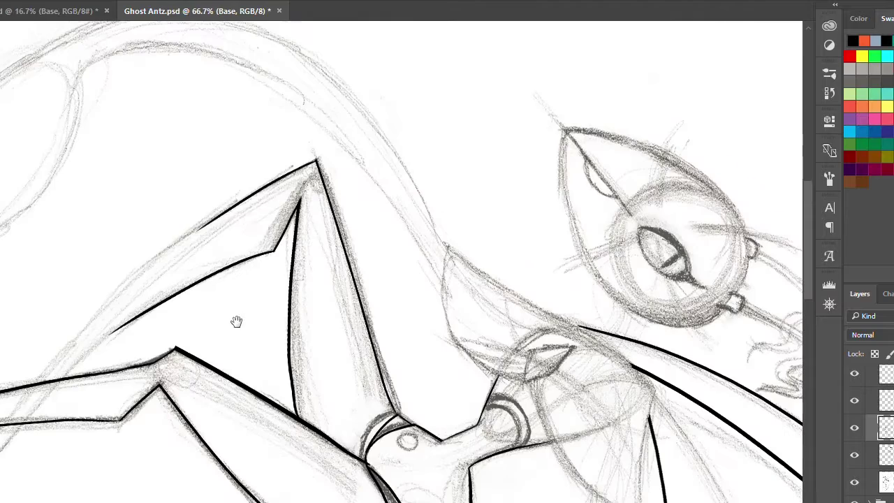
- Extend the far shin's front edge until it meets the near shin
{"action": "left_click_drag", "start_coordinate": [236, 321], "coordinate": [370, 194]}
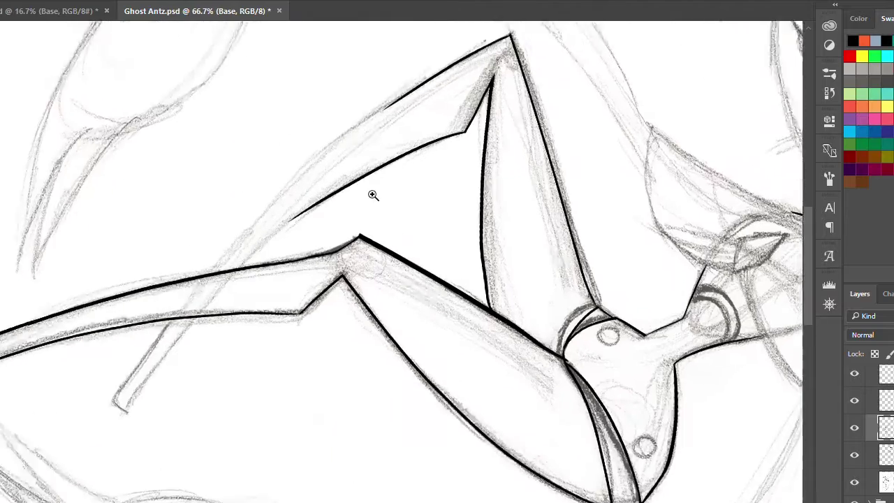
{"action": "left_click", "coordinate": [370, 193], "text": "ctrl"}
{"action": "left_click_drag", "start_coordinate": [409, 142], "coordinate": [155, 383]}
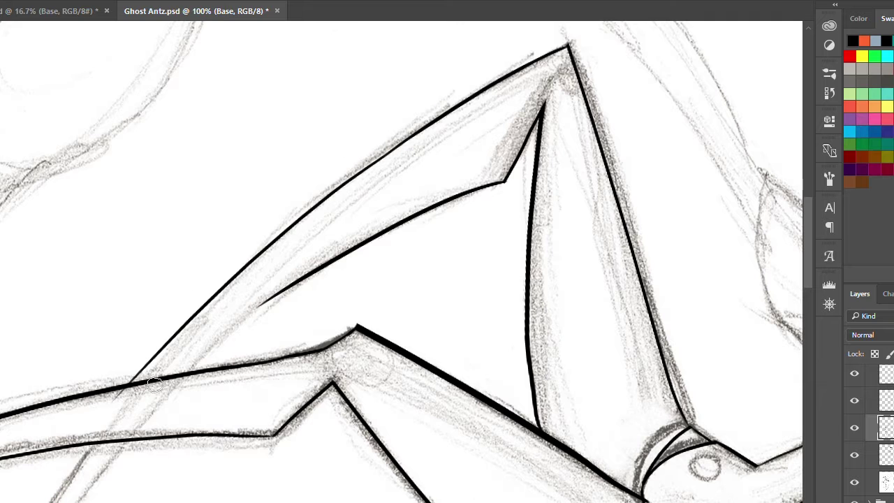
- Extend the far shin's back edge across the near shin to the foot and clean up the join between its strokes
{"action": "left_click_drag", "start_coordinate": [310, 290], "coordinate": [150, 404]}
{"action": "scroll", "coordinate": [327, 220], "scroll_direction": "down", "scroll_amount": 5}
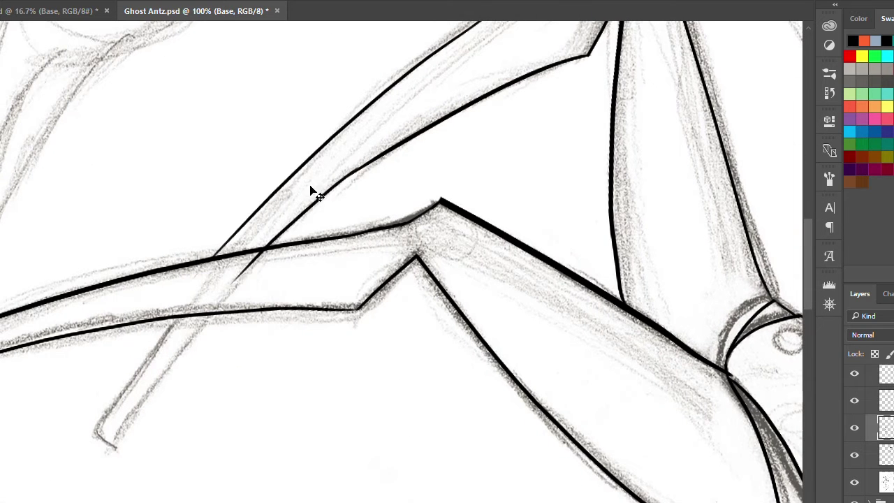
{"action": "key", "text": "ctrl+z"}
{"action": "key", "text": "ctrl+z"}
{"action": "key", "text": "ctrl+z"}
{"action": "key", "text": "ctrl+z"}
{"action": "key", "text": "ctrl+z"}
{"action": "key", "text": "ctrl+z"}
{"action": "key", "text": "ctrl+z"}
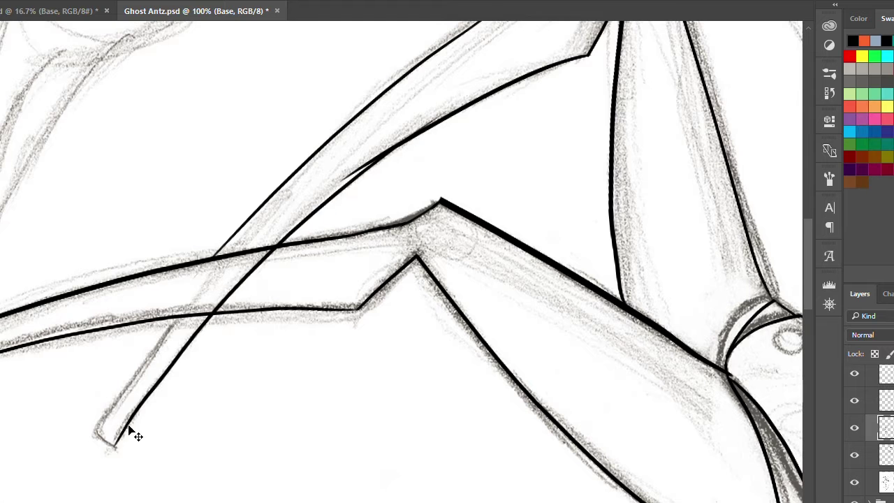
{"action": "scroll", "coordinate": [419, 110], "scroll_direction": "up", "scroll_amount": 2}
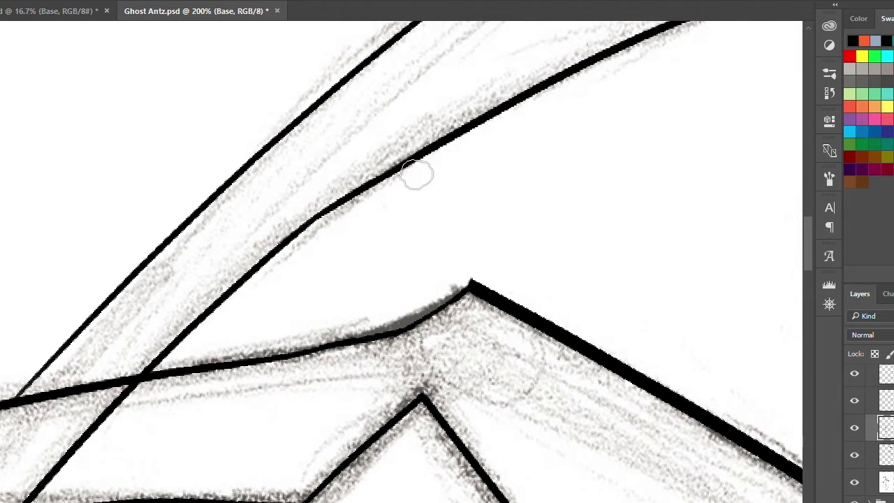
- Ink the remaining edge of the far foot and close its blunt end, trimming the overshooting strokes
{"action": "scroll", "coordinate": [417, 175], "scroll_direction": "down", "scroll_amount": 5}
{"action": "left_click_drag", "start_coordinate": [432, 109], "coordinate": [398, 152]}
{"action": "scroll", "coordinate": [455, 103], "scroll_direction": "down", "scroll_amount": 3}
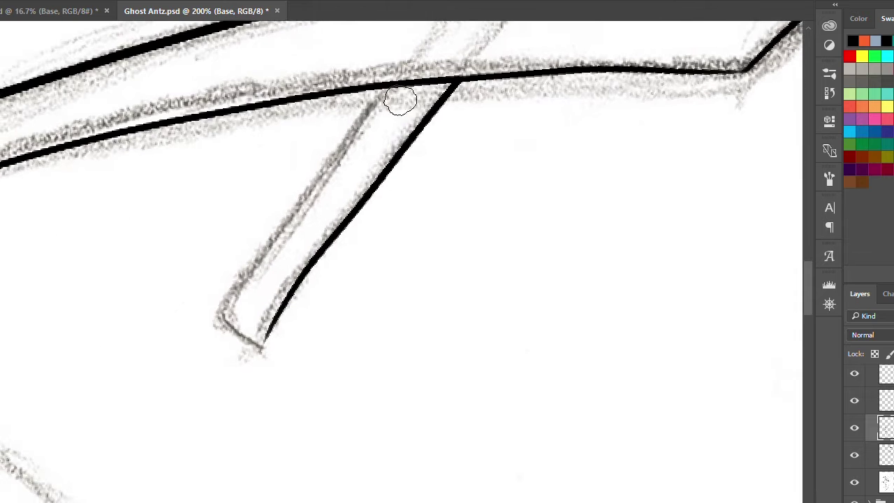
{"action": "left_click_drag", "start_coordinate": [384, 87], "coordinate": [170, 394]}
{"action": "left_click_drag", "start_coordinate": [221, 317], "coordinate": [289, 349]}
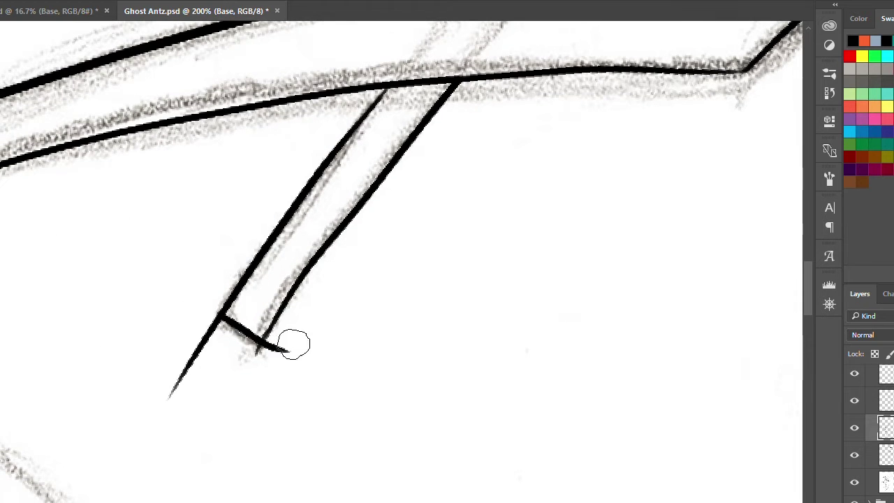
{"action": "scroll", "coordinate": [369, 242], "scroll_direction": "down", "scroll_amount": 6}
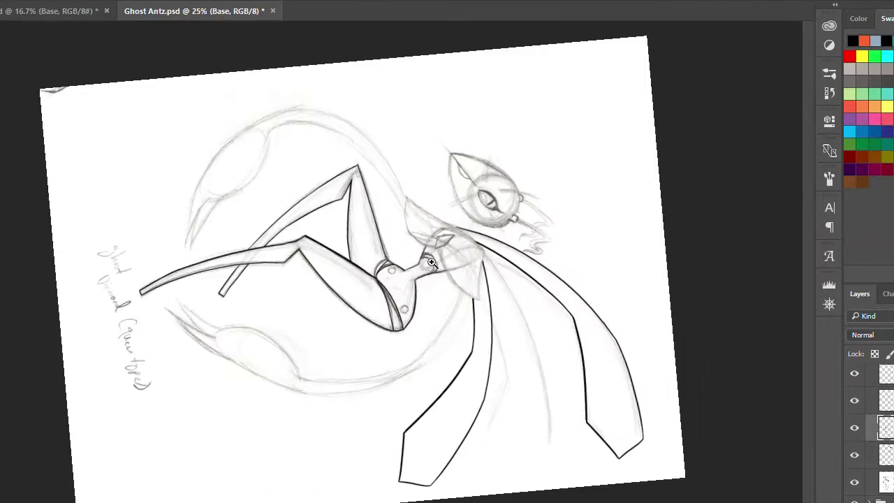
- Ink the small oval rivet on the pelvis beside the far hip joint
{"action": "scroll", "coordinate": [372, 256], "scroll_direction": "up", "scroll_amount": 6}
{"action": "scroll", "coordinate": [364, 327], "scroll_direction": "down", "scroll_amount": 5}
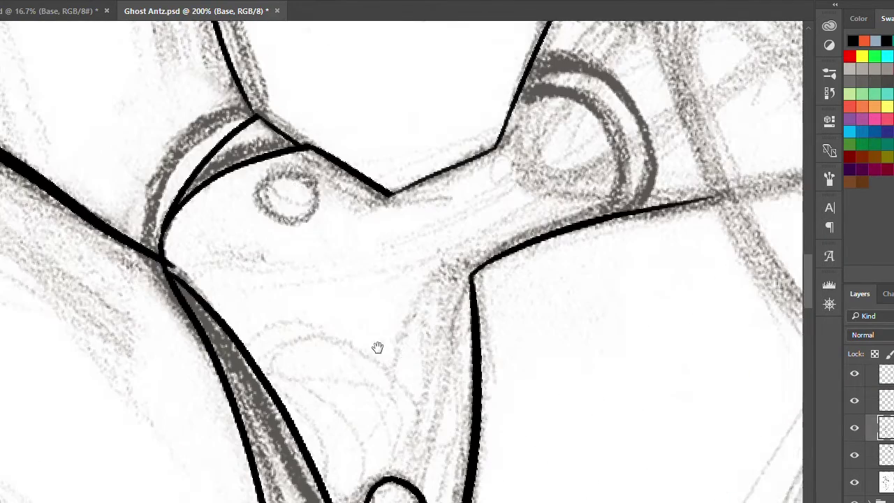
{"action": "left_click_drag", "start_coordinate": [301, 175], "coordinate": [300, 177]}
{"action": "left_click_drag", "start_coordinate": [503, 185], "coordinate": [367, 234]}
- Ink the inner and outer arcs of the curved band around the waist joint, ending both on the waist's edge line
{"action": "mouse_move", "coordinate": [377, 150]}
{"action": "left_mouse_down"}
{"action": "mouse_move", "coordinate": [447, 140]}
{"action": "mouse_move", "coordinate": [480, 231]}
{"action": "mouse_move", "coordinate": [454, 272]}
{"action": "left_mouse_up"}
{"action": "left_click_drag", "start_coordinate": [431, 126], "coordinate": [504, 237]}
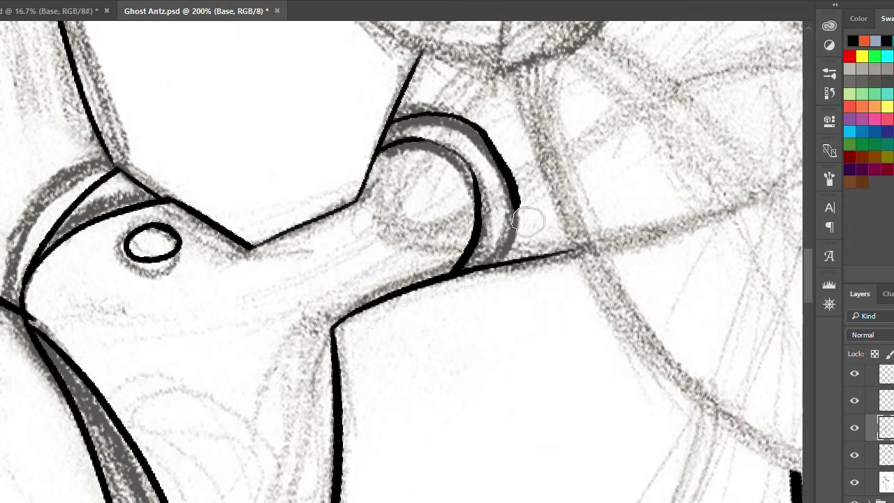
{"action": "key", "text": "ctrl+z"}
{"action": "mouse_move", "coordinate": [387, 120]}
{"action": "left_mouse_down"}
{"action": "mouse_move", "coordinate": [479, 134]}
{"action": "mouse_move", "coordinate": [489, 271]}
{"action": "left_mouse_up"}
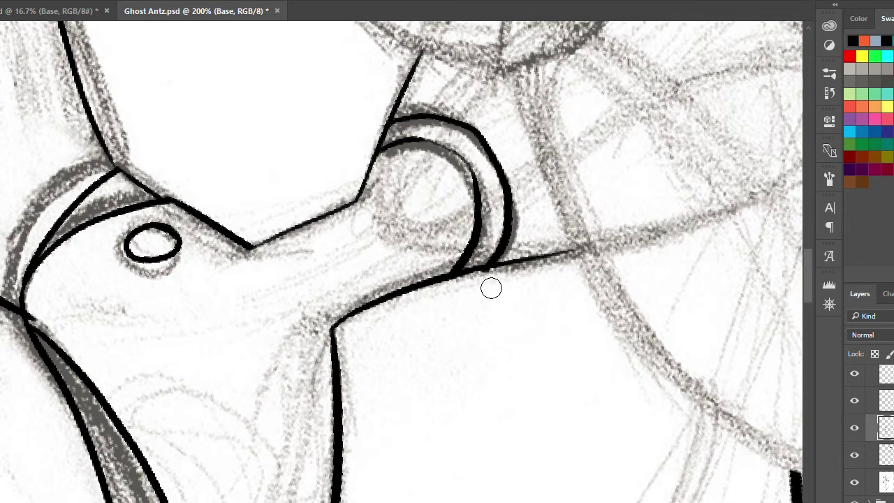
{"action": "scroll", "coordinate": [491, 287], "scroll_direction": "down", "scroll_amount": 4}
- On the Arms layer, ink the outer edge of the arm in front of the legs, from the shoulder through its long bend
{"action": "left_click", "coordinate": [490, 240], "text": "alt"}
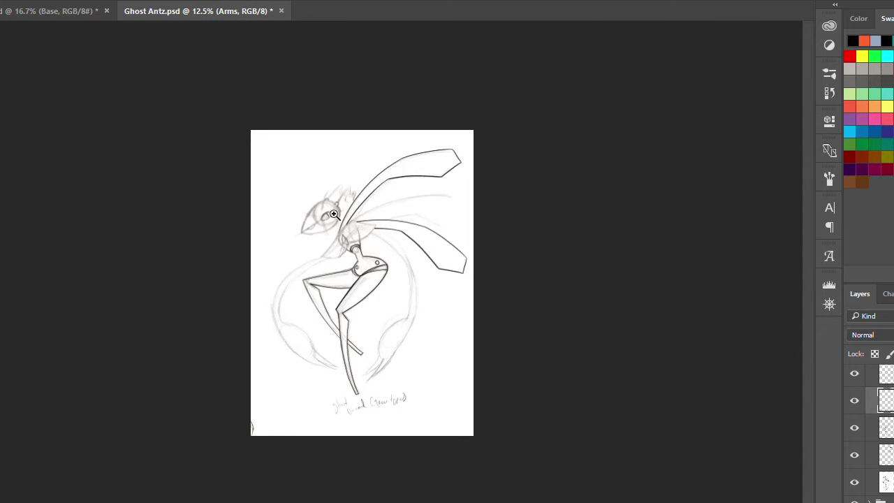
{"action": "left_click", "coordinate": [440, 290]}
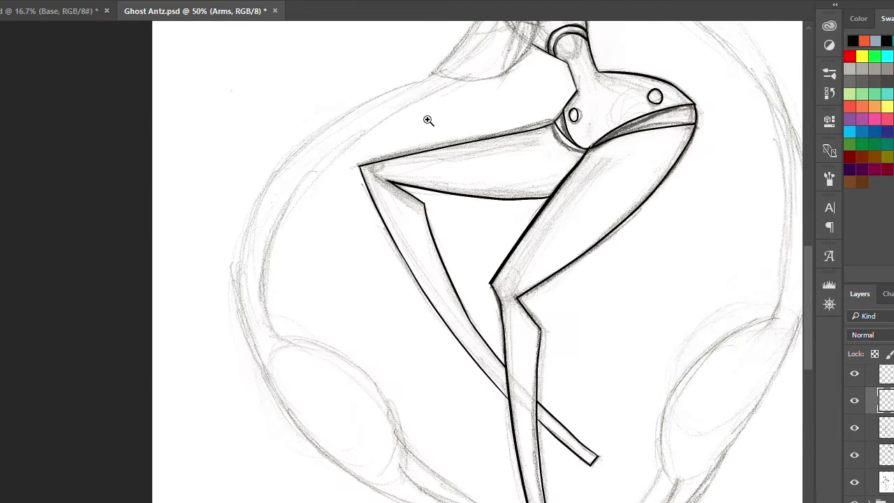
{"action": "left_click", "coordinate": [428, 120]}
{"action": "mouse_move", "coordinate": [445, 103]}
{"action": "left_mouse_down"}
{"action": "mouse_move", "coordinate": [108, 387]}
{"action": "mouse_move", "coordinate": [175, 345]}
{"action": "left_mouse_up"}
{"action": "key", "text": "ctrl+z"}
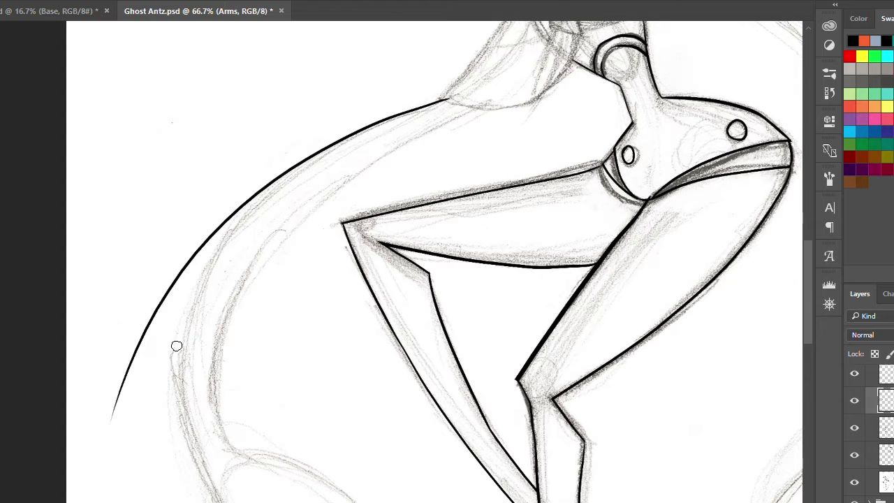
{"action": "key", "text": "ctrl+z"}
{"action": "left_click_drag", "start_coordinate": [518, 67], "coordinate": [173, 380]}
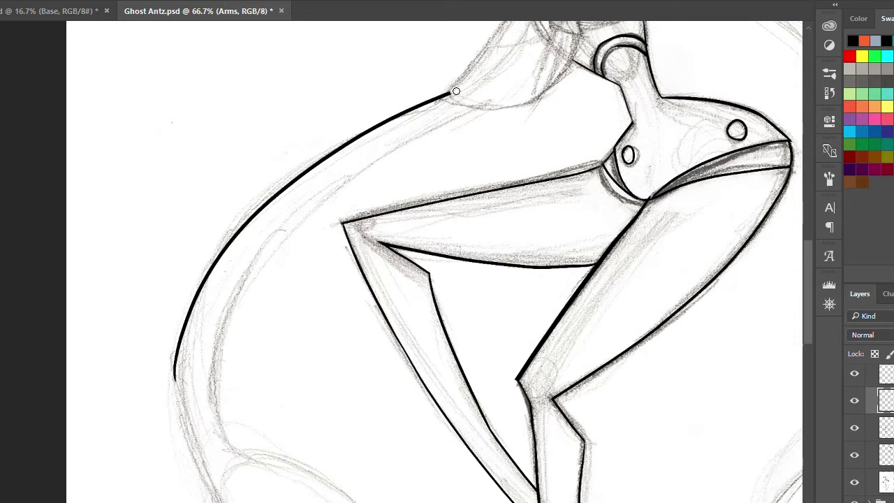
- Ink the arm's inner edge parallel to its outer edge along the long bend
{"action": "mouse_move", "coordinate": [456, 90]}
{"action": "left_mouse_down"}
{"action": "mouse_move", "coordinate": [415, 143]}
{"action": "mouse_move", "coordinate": [395, 247]}
{"action": "mouse_move", "coordinate": [239, 303]}
{"action": "mouse_move", "coordinate": [566, 65]}
{"action": "left_mouse_up"}
{"action": "mouse_move", "coordinate": [503, 77]}
{"action": "left_mouse_down"}
{"action": "mouse_move", "coordinate": [473, 144]}
{"action": "mouse_move", "coordinate": [359, 128]}
{"action": "mouse_move", "coordinate": [544, 239]}
{"action": "left_mouse_up"}
{"action": "key", "text": "ctrl+plus"}
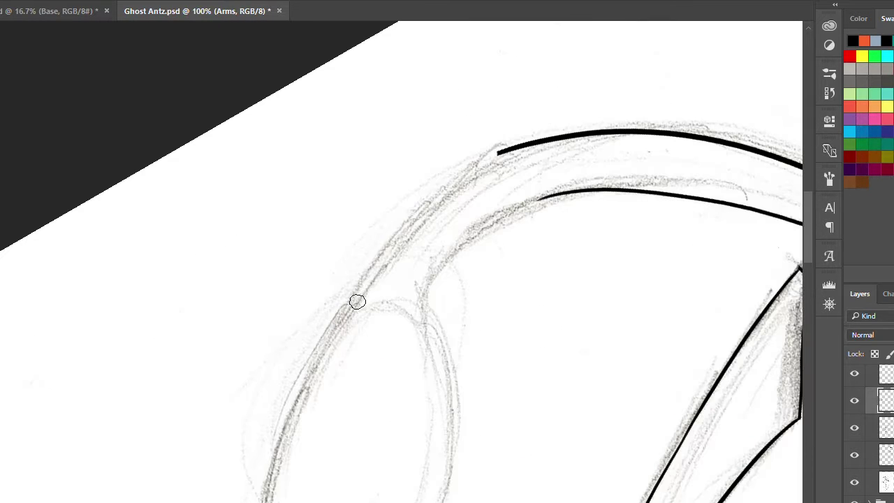
- Extend the arm's outer and inner edges along the curve to the start of the oval claw palm
{"action": "left_click_drag", "start_coordinate": [349, 314], "coordinate": [657, 80]}
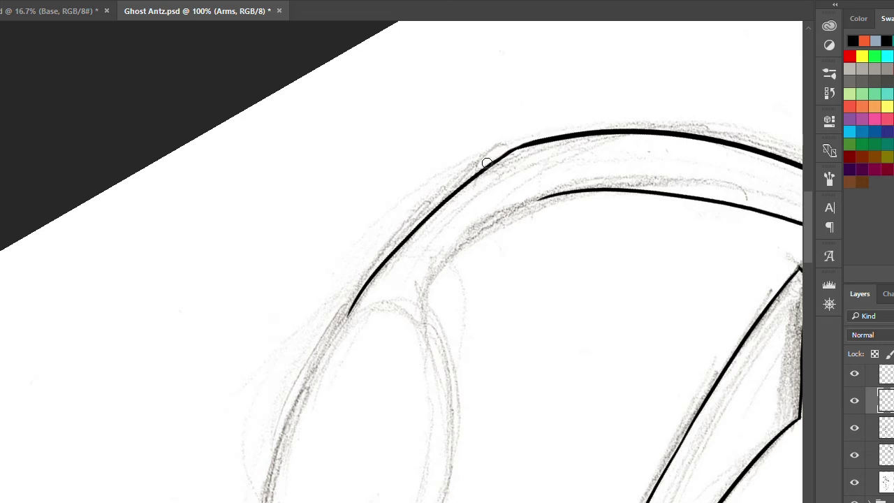
{"action": "left_click_drag", "start_coordinate": [487, 176], "coordinate": [518, 122]}
{"action": "mouse_move", "coordinate": [451, 246]}
{"action": "left_mouse_down"}
{"action": "mouse_move", "coordinate": [559, 154]}
{"action": "mouse_move", "coordinate": [670, 138]}
{"action": "mouse_move", "coordinate": [595, 139]}
{"action": "left_mouse_up"}
{"action": "key", "text": "ctrl+z"}
{"action": "key", "text": "ctrl+z"}
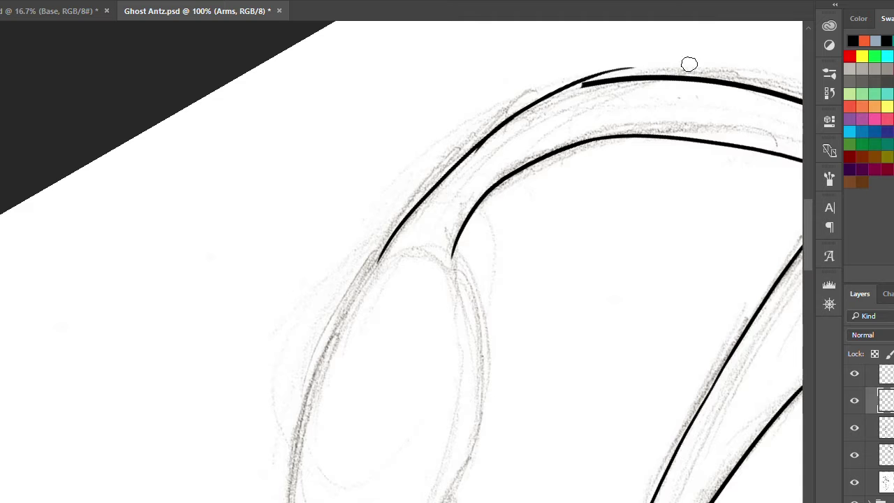
- Ink the outer edge of the oval claw palm, continuing the arm's outer line toward the pincers
{"action": "scroll", "coordinate": [542, 124], "scroll_direction": "down", "scroll_amount": 5}
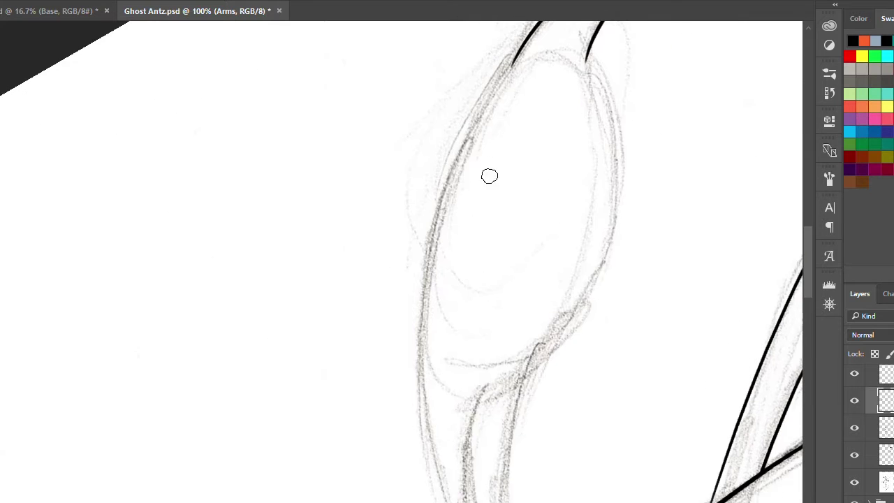
{"action": "mouse_move", "coordinate": [443, 186]}
{"action": "left_mouse_down"}
{"action": "mouse_move", "coordinate": [491, 104]}
{"action": "mouse_move", "coordinate": [391, 482]}
{"action": "left_mouse_up"}
{"action": "key", "text": "ctrl+z"}
{"action": "key", "text": "ctrl+z"}
{"action": "key", "text": "ctrl+z"}
{"action": "mouse_move", "coordinate": [437, 327]}
{"action": "left_mouse_down"}
{"action": "mouse_move", "coordinate": [401, 221]}
{"action": "mouse_move", "coordinate": [425, 205]}
{"action": "mouse_move", "coordinate": [435, 336]}
{"action": "mouse_move", "coordinate": [436, 248]}
{"action": "left_mouse_up"}
{"action": "key", "text": "ctrl+minus"}
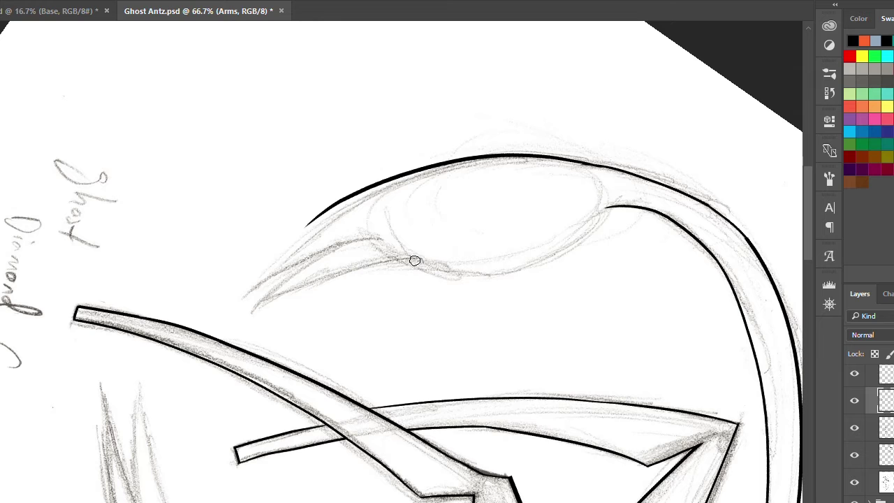
- Ink the palm's inner edge from the wrist corner, round its front end and clean up the join with the outer edge
{"action": "key", "text": "ctrl+z"}
{"action": "mouse_move", "coordinate": [407, 260]}
{"action": "left_mouse_down"}
{"action": "mouse_move", "coordinate": [631, 201]}
{"action": "mouse_move", "coordinate": [447, 271]}
{"action": "mouse_move", "coordinate": [635, 190]}
{"action": "left_mouse_up"}
{"action": "key", "text": "ctrl+z"}
{"action": "key", "text": "ctrl+z"}
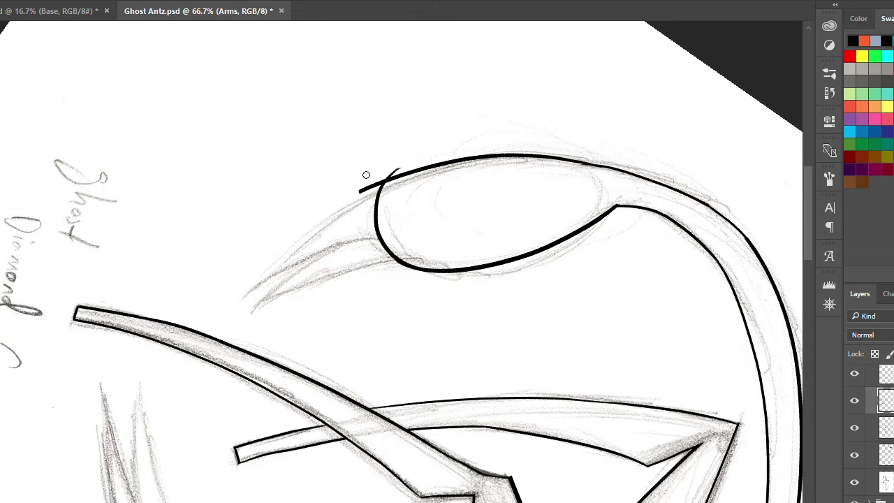
{"action": "key", "text": "ctrl+1"}
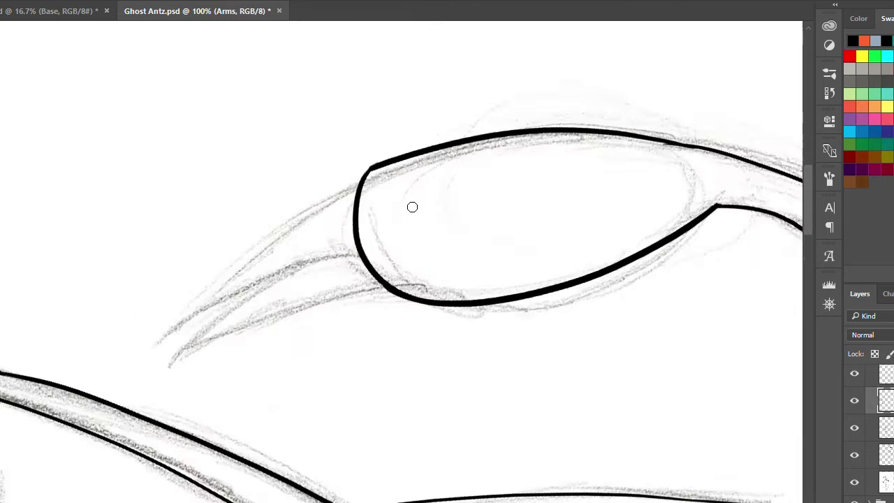
- Ink a curved contour line inside the palm from the wrist corner toward the front and trim its end
{"action": "left_click_drag", "start_coordinate": [410, 206], "coordinate": [369, 303]}
{"action": "mouse_move", "coordinate": [394, 56]}
{"action": "left_mouse_down"}
{"action": "mouse_move", "coordinate": [399, 112]}
{"action": "mouse_move", "coordinate": [351, 342]}
{"action": "mouse_move", "coordinate": [352, 382]}
{"action": "left_mouse_up"}
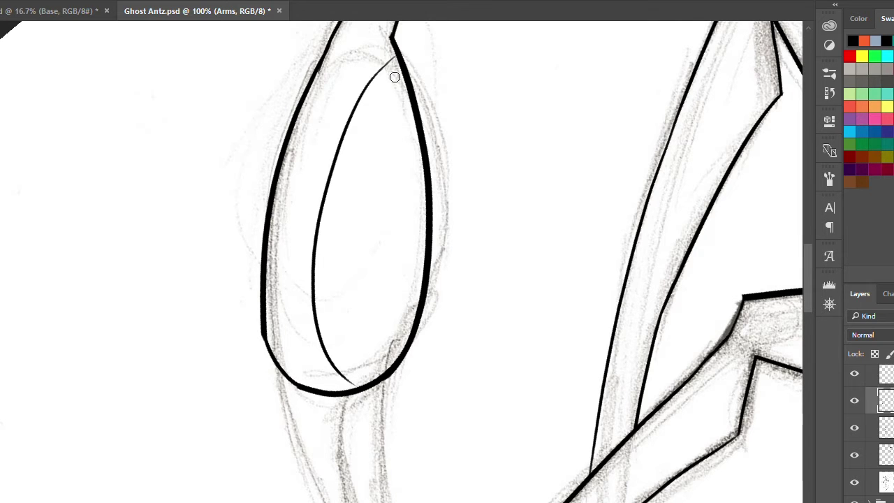
{"action": "left_click_drag", "start_coordinate": [351, 363], "coordinate": [374, 214]}
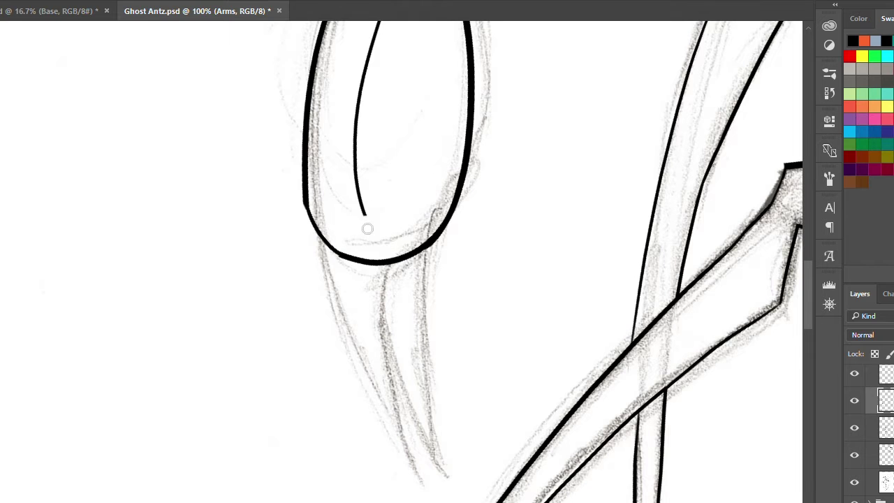
- On the Claws layer, ink the first pincer with a rounded base over the palm's front end and two edges converging downward
{"action": "left_click", "coordinate": [720, 344], "text": "ctrl"}
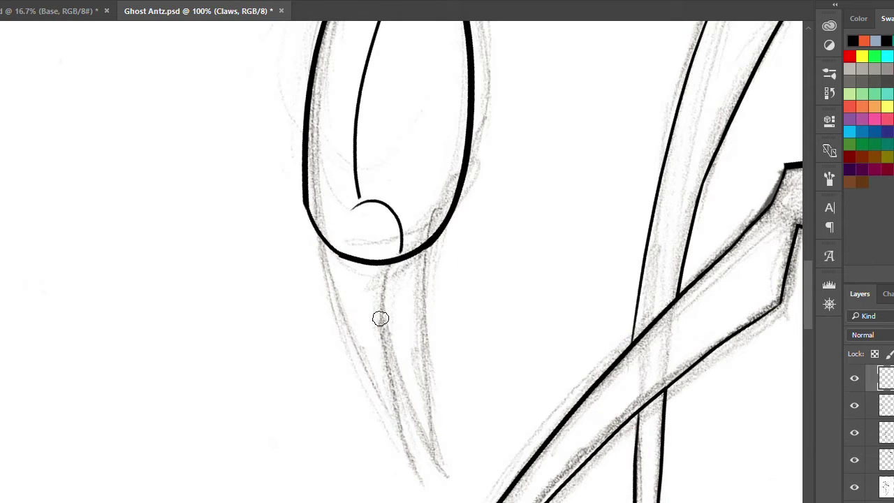
{"action": "mouse_move", "coordinate": [407, 243]}
{"action": "left_mouse_down"}
{"action": "mouse_move", "coordinate": [383, 198]}
{"action": "mouse_move", "coordinate": [409, 482]}
{"action": "left_mouse_up"}
{"action": "mouse_move", "coordinate": [364, 199]}
{"action": "left_mouse_down"}
{"action": "mouse_move", "coordinate": [335, 255]}
{"action": "mouse_move", "coordinate": [341, 349]}
{"action": "left_mouse_up"}
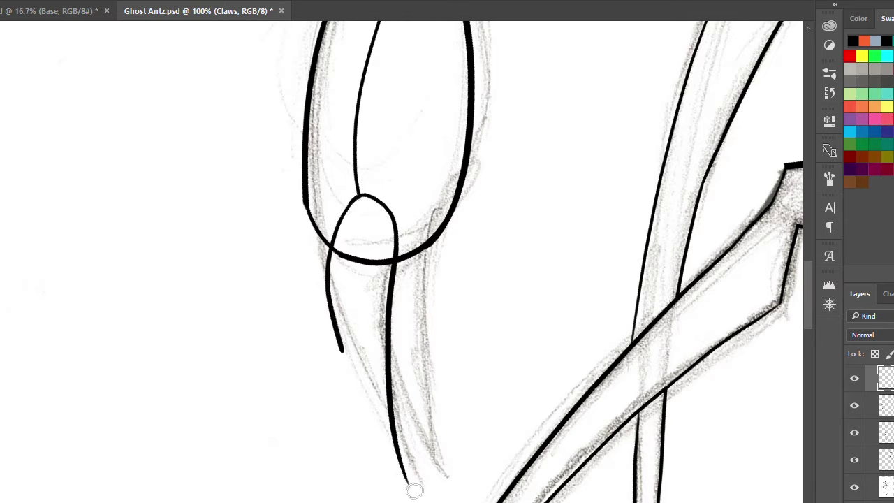
{"action": "key", "text": "ctrl+z"}
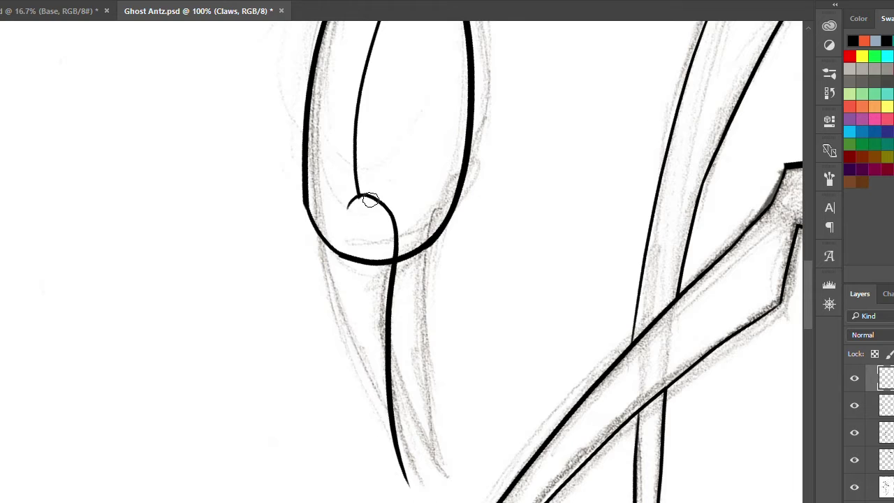
{"action": "left_click_drag", "start_coordinate": [359, 195], "coordinate": [437, 479]}
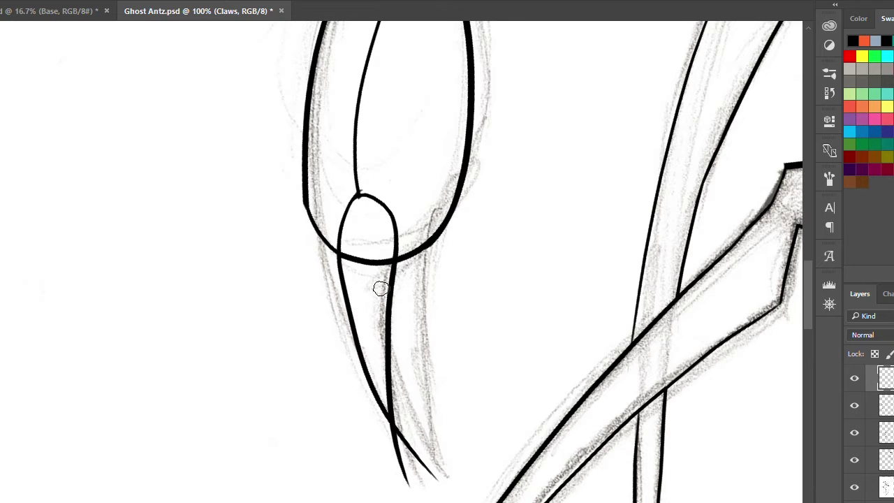
- Erase the palm outline inside the first pincer on the Arms layer and tidy the pincer's rounded top on the Claws layer
{"action": "left_click", "coordinate": [885, 405]}
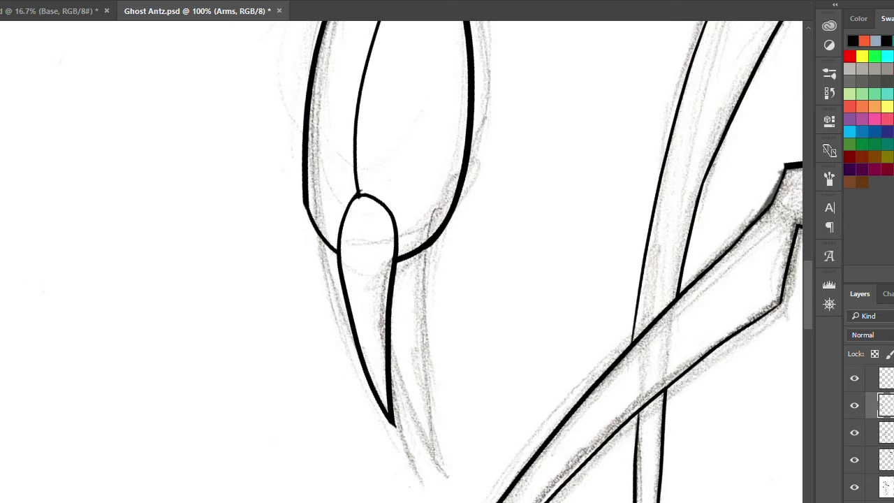
{"action": "key", "text": "alt+bracketright"}
{"action": "scroll", "coordinate": [358, 196], "scroll_direction": "up", "scroll_amount": 2}
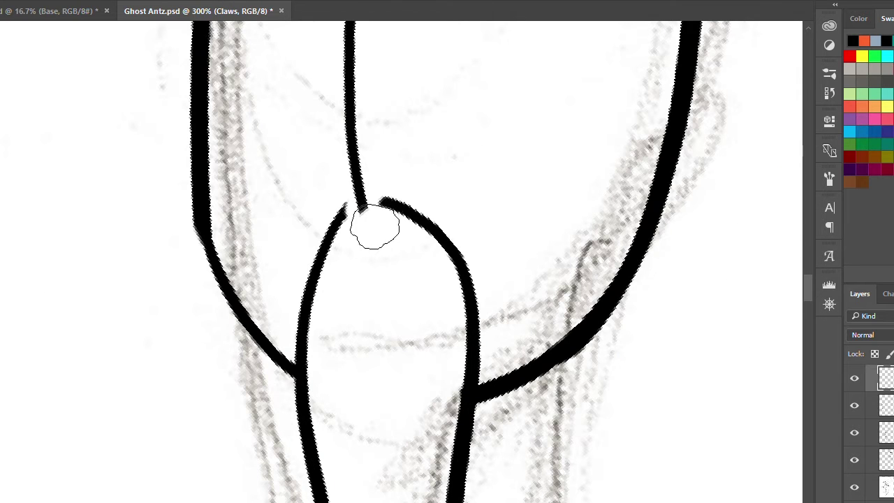
{"action": "scroll", "coordinate": [372, 203], "scroll_direction": "down", "scroll_amount": 5}
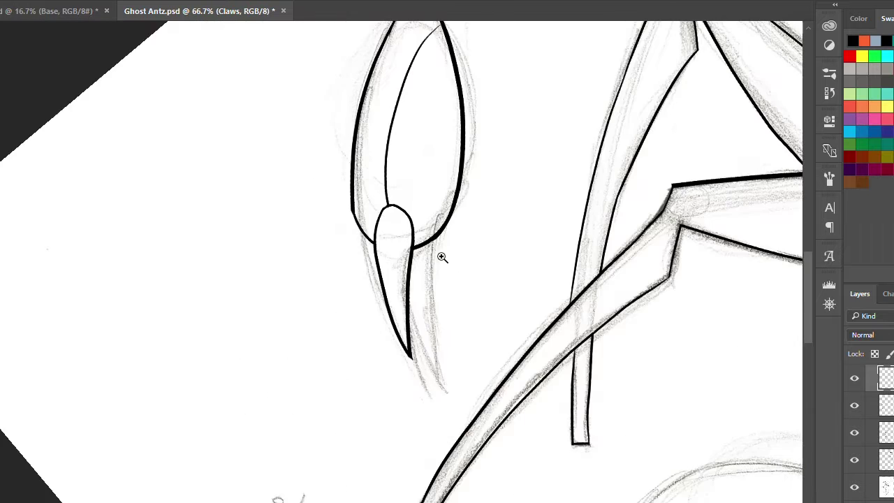
- On the Arms layer, smooth the corner in the palm's outer edge just above the first pincer
{"action": "scroll", "coordinate": [419, 252], "scroll_direction": "up", "scroll_amount": 4}
{"action": "left_click", "coordinate": [881, 416]}
{"action": "left_click_drag", "start_coordinate": [315, 215], "coordinate": [313, 226]}
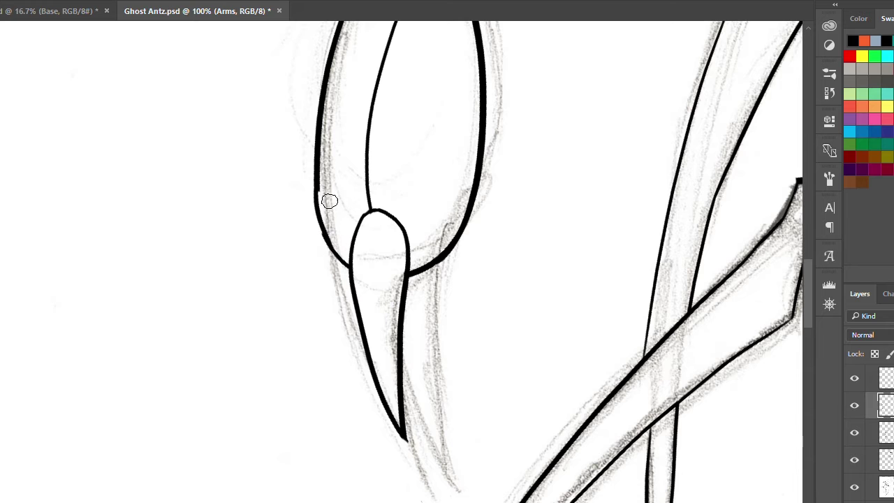
{"action": "scroll", "coordinate": [328, 195], "scroll_direction": "up", "scroll_amount": 1}
{"action": "scroll", "coordinate": [335, 272], "scroll_direction": "down", "scroll_amount": 3}
{"action": "scroll", "coordinate": [349, 261], "scroll_direction": "right", "scroll_amount": 2}
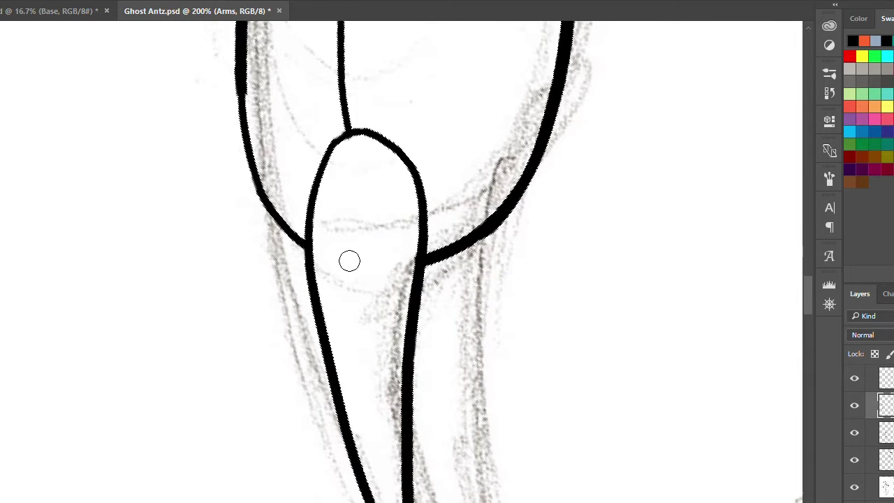
- On the Claws layer, ink the rounded base of the second pincer at the palm's front end beside the first pincer
{"action": "key", "text": "alt+bracketright"}
{"action": "mouse_move", "coordinate": [459, 179]}
{"action": "left_mouse_down"}
{"action": "mouse_move", "coordinate": [528, 189]}
{"action": "mouse_move", "coordinate": [548, 244]}
{"action": "left_mouse_up"}
{"action": "key", "text": "ctrl+z"}
{"action": "key", "text": "ctrl+z"}
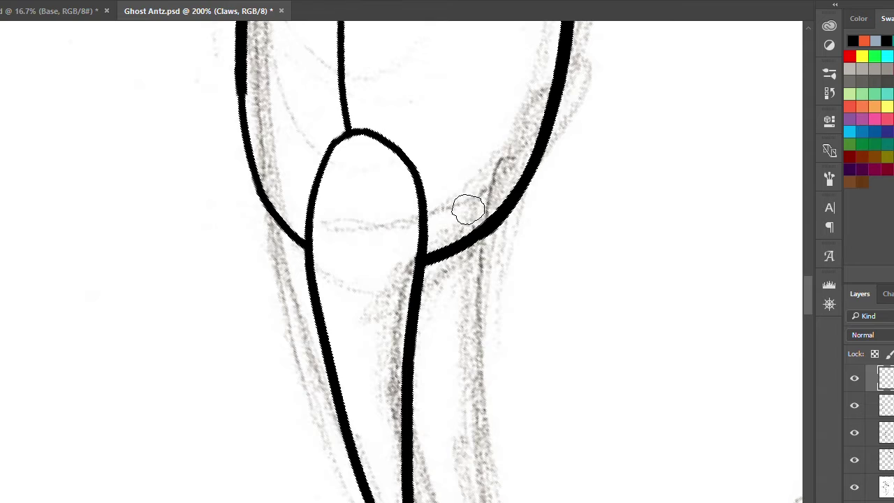
{"action": "left_click_drag", "start_coordinate": [450, 188], "coordinate": [541, 279]}
{"action": "key", "text": "ctrl+z"}
{"action": "key", "text": "ctrl+z"}
{"action": "mouse_move", "coordinate": [458, 157]}
{"action": "left_mouse_down"}
{"action": "mouse_move", "coordinate": [541, 322]}
{"action": "mouse_move", "coordinate": [537, 269]}
{"action": "left_mouse_up"}
{"action": "mouse_move", "coordinate": [489, 202]}
{"action": "left_mouse_down"}
{"action": "mouse_move", "coordinate": [514, 188]}
{"action": "mouse_move", "coordinate": [463, 319]}
{"action": "mouse_move", "coordinate": [489, 349]}
{"action": "left_mouse_up"}
{"action": "scroll", "coordinate": [505, 179], "scroll_direction": "down", "scroll_amount": 2}
{"action": "scroll", "coordinate": [505, 179], "scroll_direction": "down", "scroll_amount": 5}
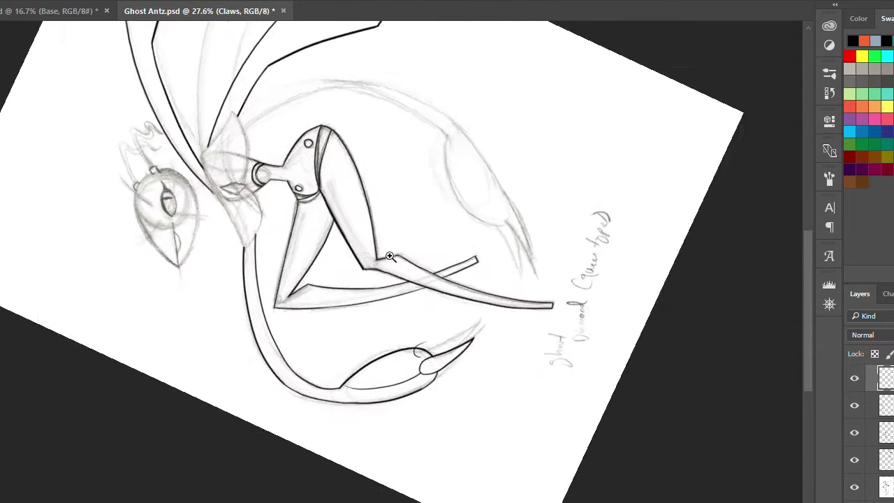
- Ink the second pincer's long outer edge and curved inner edge, meeting in a point behind the first pincer
{"action": "scroll", "coordinate": [518, 370], "scroll_direction": "up", "scroll_amount": 6}
{"action": "scroll", "coordinate": [518, 370], "scroll_direction": "up", "scroll_amount": 3}
{"action": "mouse_move", "coordinate": [234, 294]}
{"action": "left_mouse_down"}
{"action": "mouse_move", "coordinate": [658, 140]}
{"action": "mouse_move", "coordinate": [726, 91]}
{"action": "left_mouse_up"}
{"action": "key", "text": "ctrl+z"}
{"action": "mouse_move", "coordinate": [660, 137]}
{"action": "left_mouse_down"}
{"action": "mouse_move", "coordinate": [463, 337]}
{"action": "mouse_move", "coordinate": [466, 324]}
{"action": "left_mouse_up"}
{"action": "key", "text": "ctrl+z"}
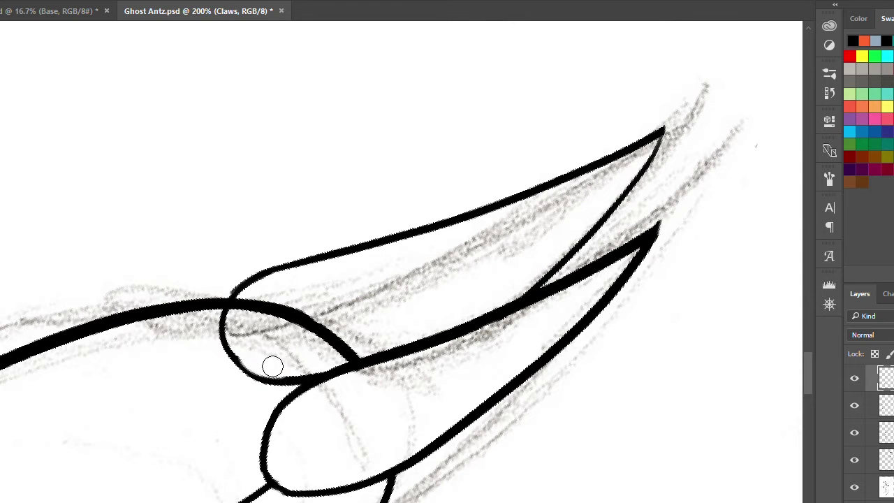
- On the Arms layer, join the palm's inner contour line to the wrist corner with a short curve
{"action": "key", "text": "alt+bracketleft"}
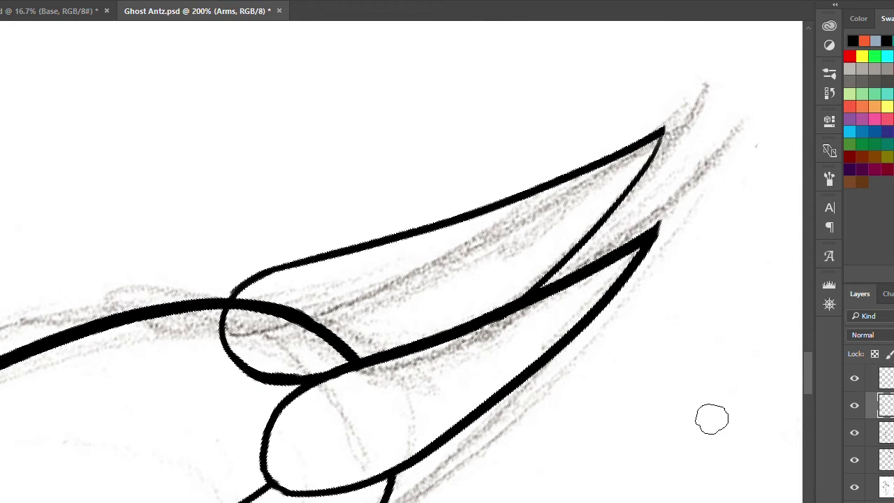
{"action": "scroll", "coordinate": [370, 343], "scroll_direction": "down", "scroll_amount": 5}
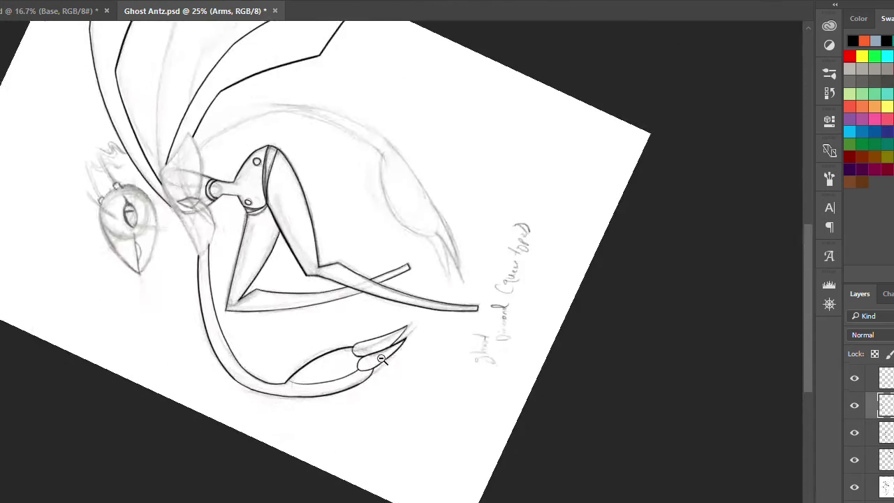
{"action": "scroll", "coordinate": [447, 426], "scroll_direction": "up", "scroll_amount": 4}
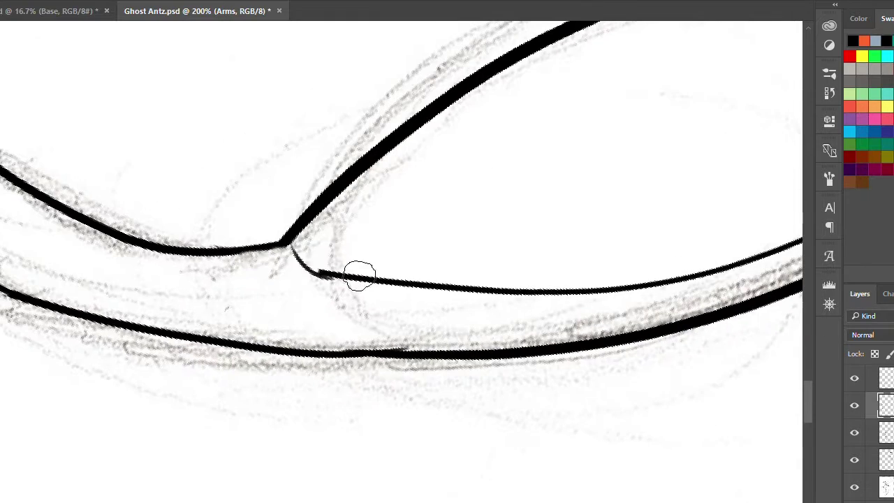
- On the Claws layer, round off the upper pincer's base and ink its long upper edge to the tip
{"action": "scroll", "coordinate": [359, 270], "scroll_direction": "down", "scroll_amount": 4}
{"action": "scroll", "coordinate": [517, 205], "scroll_direction": "up", "scroll_amount": 4}
{"action": "key", "text": "alt+bracketright"}
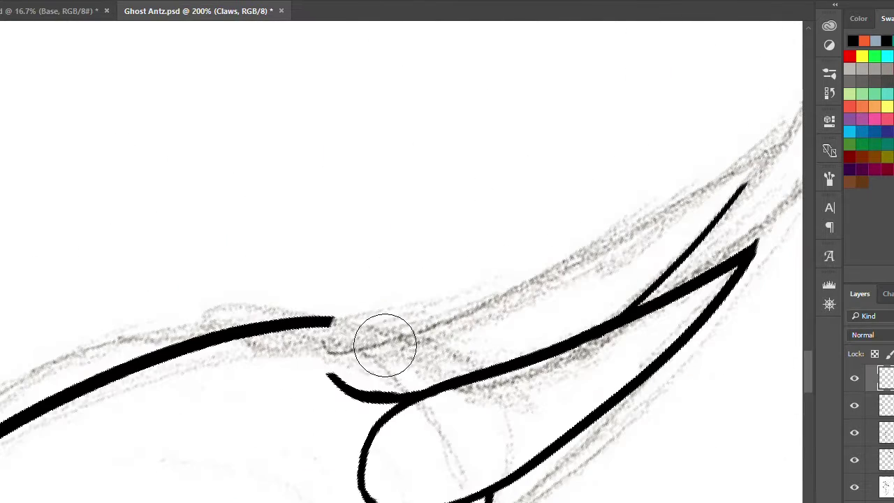
{"action": "left_click_drag", "start_coordinate": [370, 286], "coordinate": [332, 370]}
{"action": "scroll", "coordinate": [489, 279], "scroll_direction": "down", "scroll_amount": 2}
{"action": "left_click_drag", "start_coordinate": [324, 239], "coordinate": [704, 130]}
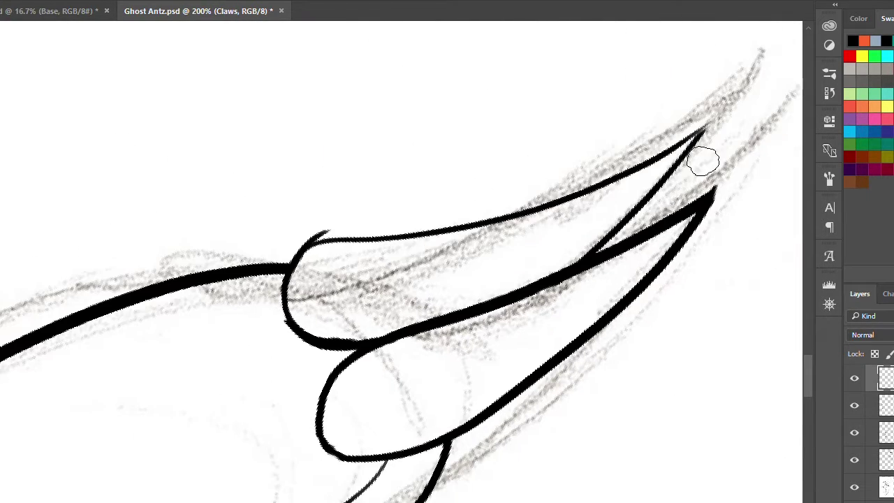
- Smooth the corner where the upper pincer's rounded base meets its upper edge
{"action": "scroll", "coordinate": [708, 176], "scroll_direction": "up", "scroll_amount": 2}
{"action": "scroll", "coordinate": [558, 196], "scroll_direction": "left", "scroll_amount": 4}
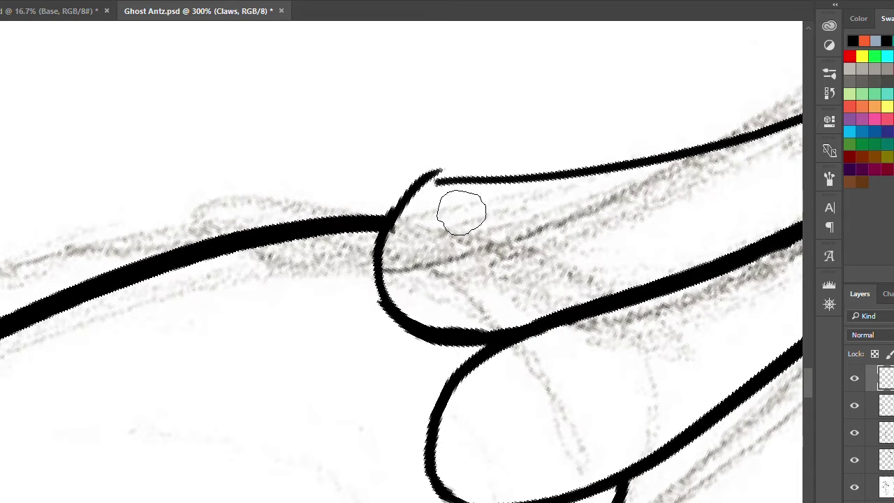
{"action": "scroll", "coordinate": [465, 310], "scroll_direction": "down", "scroll_amount": 1}
- Erase the thick shared edge between the two pincers and redraw it as a thinner line to the lower pincer's tip
{"action": "key", "text": "alt+bracketleft"}
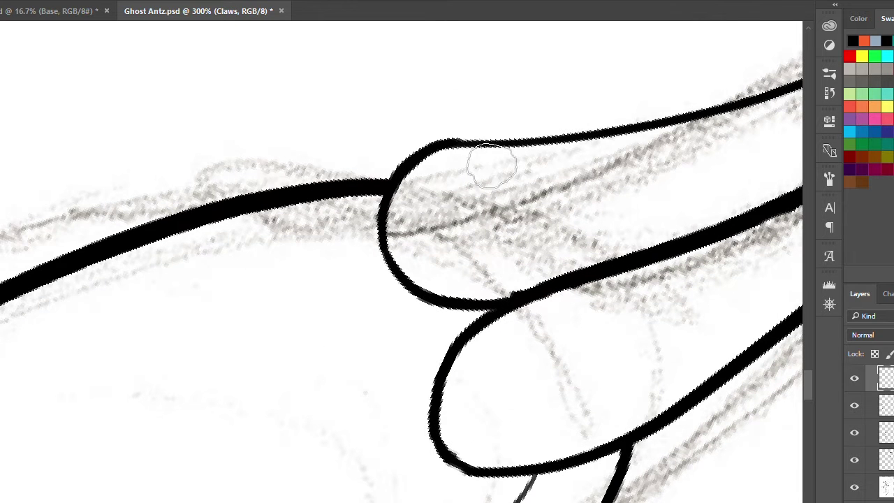
{"action": "scroll", "coordinate": [479, 166], "scroll_direction": "right", "scroll_amount": 4}
{"action": "left_click_drag", "start_coordinate": [313, 285], "coordinate": [714, 120]}
{"action": "left_click", "coordinate": [885, 373]}
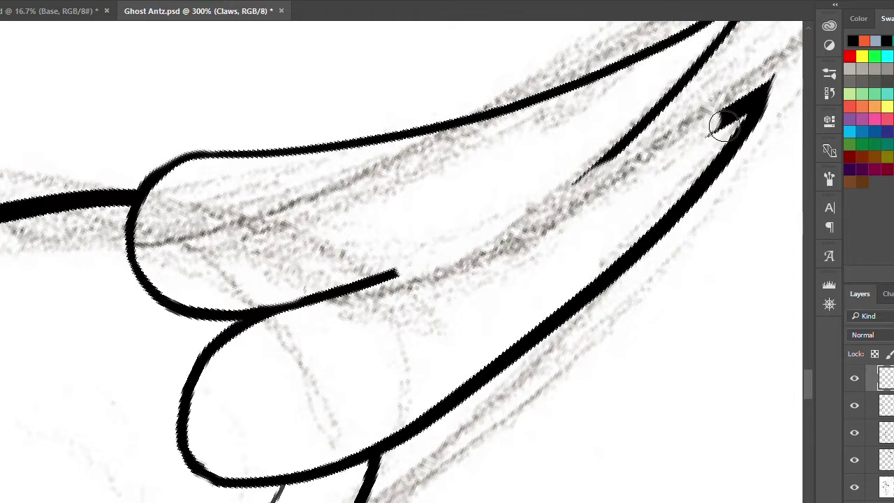
{"action": "scroll", "coordinate": [714, 119], "scroll_direction": "right", "scroll_amount": 2}
{"action": "left_click_drag", "start_coordinate": [303, 326], "coordinate": [650, 132]}
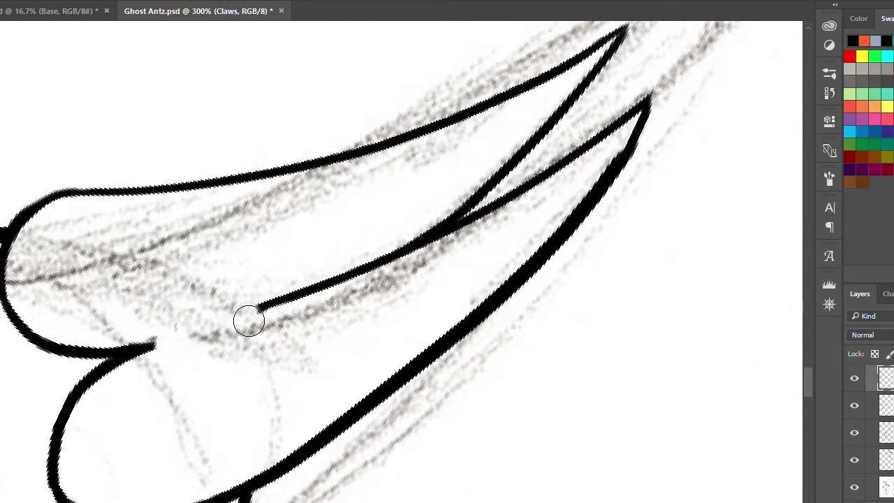
- Lasso the lower pincer and move it downward, away from the upper pincer
{"action": "scroll", "coordinate": [349, 279], "scroll_direction": "down", "scroll_amount": 5}
{"action": "scroll", "coordinate": [541, 105], "scroll_direction": "up", "scroll_amount": 4}
{"action": "key", "text": "l"}
{"action": "mouse_move", "coordinate": [542, 105]}
{"action": "left_mouse_down"}
{"action": "mouse_move", "coordinate": [333, 235]}
{"action": "mouse_move", "coordinate": [161, 377]}
{"action": "left_mouse_up"}
{"action": "key", "text": "ctrl+t"}
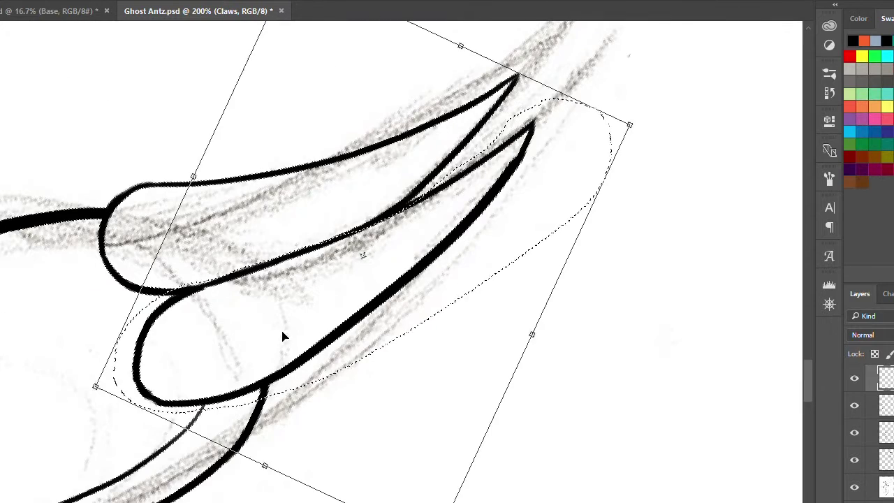
{"action": "mouse_move", "coordinate": [286, 335]}
{"action": "left_mouse_down"}
{"action": "mouse_move", "coordinate": [209, 391]}
{"action": "mouse_move", "coordinate": [289, 275]}
{"action": "left_mouse_up"}
{"action": "key", "text": "Return"}
{"action": "key", "text": "b"}
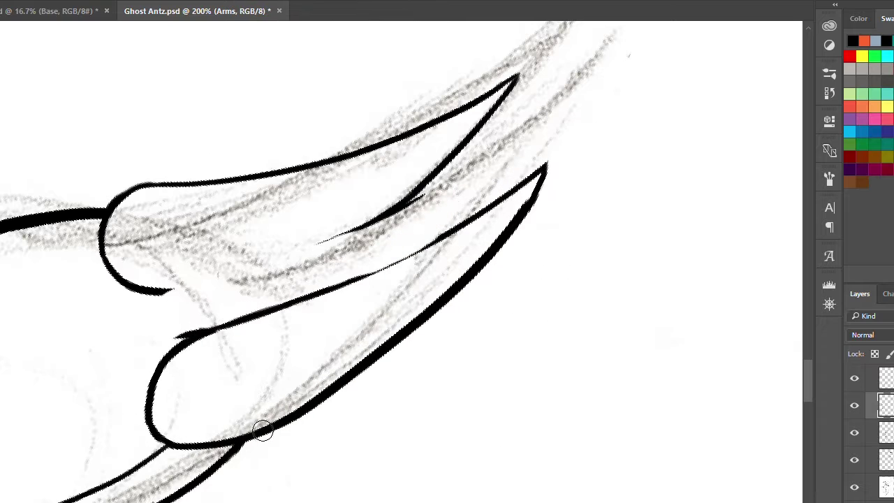
- Redraw the upper pincer's lower edge and repair the lower pincer's broken upper edge
{"action": "mouse_move", "coordinate": [150, 297]}
{"action": "left_mouse_down"}
{"action": "mouse_move", "coordinate": [349, 234]}
{"action": "mouse_move", "coordinate": [447, 180]}
{"action": "left_mouse_up"}
{"action": "scroll", "coordinate": [448, 190], "scroll_direction": "up", "scroll_amount": 1}
{"action": "scroll", "coordinate": [266, 280], "scroll_direction": "down", "scroll_amount": 1}
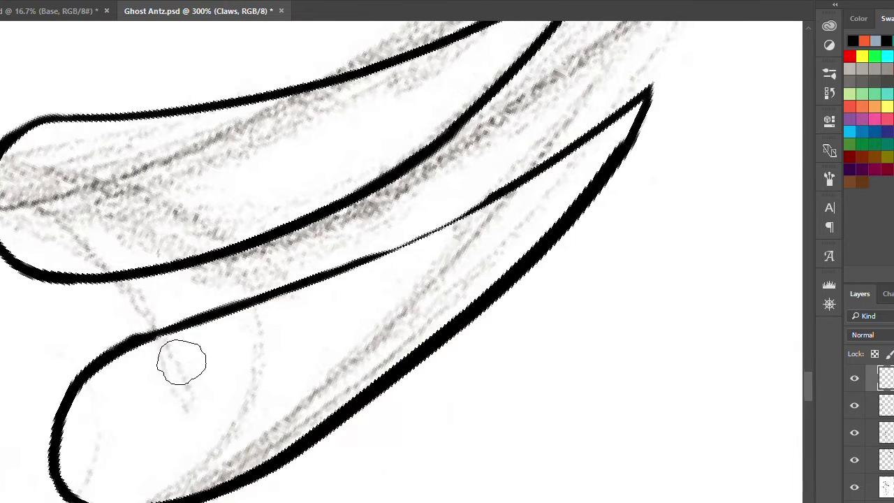
{"action": "left_click_drag", "start_coordinate": [185, 328], "coordinate": [642, 104]}
{"action": "scroll", "coordinate": [425, 193], "scroll_direction": "up", "scroll_amount": 1}
- On the Arms layer, ink two short lines bridging the gap between the two pincers at the palm's front end
{"action": "key", "text": "alt+bracketleft"}
{"action": "left_click_drag", "start_coordinate": [410, 180], "coordinate": [421, 233]}
{"action": "left_click_drag", "start_coordinate": [480, 164], "coordinate": [494, 209]}
- On the Arms layer, ink the other arm's long curved outer edge from the collar toward the hand
{"action": "scroll", "coordinate": [517, 236], "scroll_direction": "down", "scroll_amount": 3}
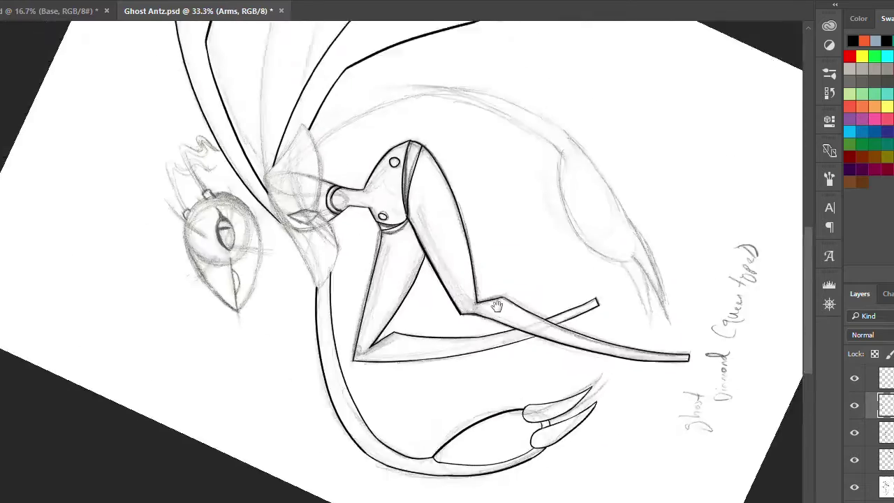
{"action": "scroll", "coordinate": [608, 471], "scroll_direction": "up", "scroll_amount": 3}
{"action": "scroll", "coordinate": [552, 358], "scroll_direction": "down", "scroll_amount": 1}
{"action": "mouse_move", "coordinate": [552, 359]}
{"action": "left_mouse_down"}
{"action": "mouse_move", "coordinate": [338, 356]}
{"action": "mouse_move", "coordinate": [146, 488]}
{"action": "left_mouse_up"}
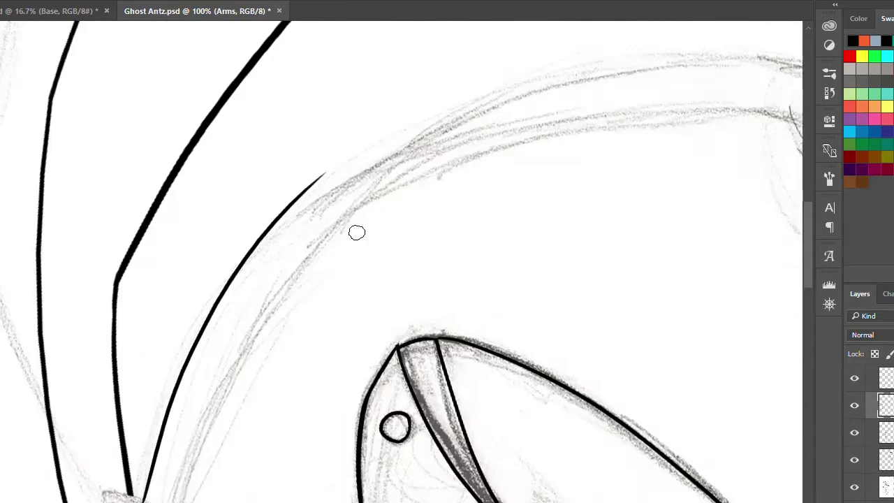
{"action": "left_click_drag", "start_coordinate": [433, 231], "coordinate": [357, 231]}
{"action": "left_click_drag", "start_coordinate": [795, 52], "coordinate": [243, 233]}
{"action": "scroll", "coordinate": [243, 233], "scroll_direction": "up", "scroll_amount": 1}
{"action": "scroll", "coordinate": [204, 288], "scroll_direction": "down", "scroll_amount": 1}
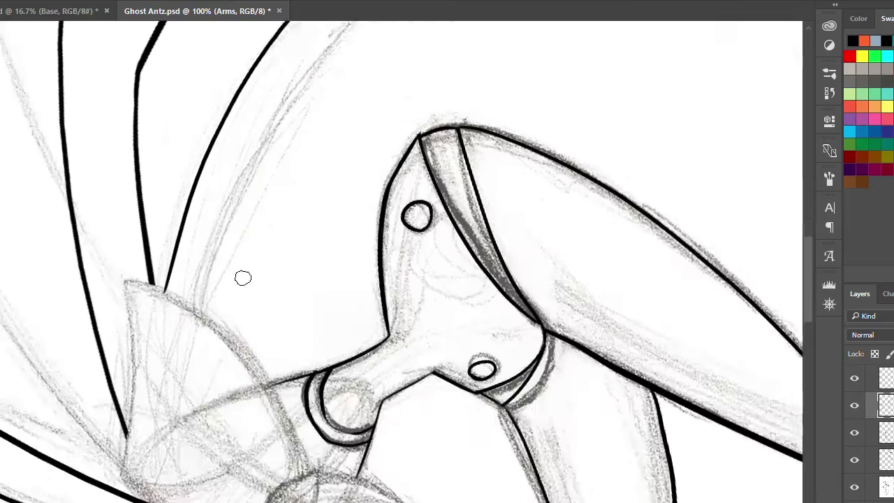
- Ink the other arm's inner edge parallel to its outer edge
{"action": "mouse_move", "coordinate": [242, 275]}
{"action": "left_mouse_down"}
{"action": "mouse_move", "coordinate": [174, 412]}
{"action": "mouse_move", "coordinate": [60, 439]}
{"action": "left_mouse_up"}
{"action": "left_click_drag", "start_coordinate": [405, 62], "coordinate": [63, 378]}
{"action": "scroll", "coordinate": [63, 378], "scroll_direction": "up", "scroll_amount": 1}
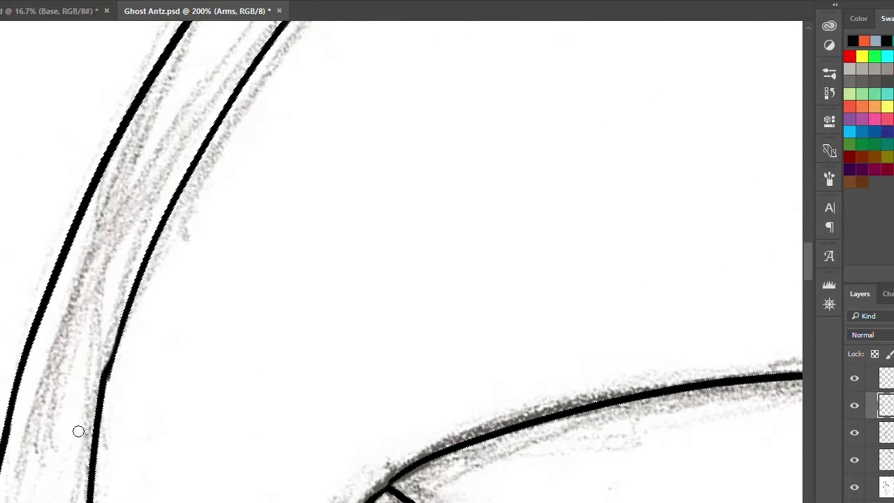
- Ink the second palm's curved inner edge from the wrist corner toward its front end
{"action": "scroll", "coordinate": [160, 288], "scroll_direction": "down", "scroll_amount": 1}
{"action": "left_click_drag", "start_coordinate": [319, 200], "coordinate": [467, 226]}
{"action": "left_click_drag", "start_coordinate": [461, 122], "coordinate": [321, 352]}
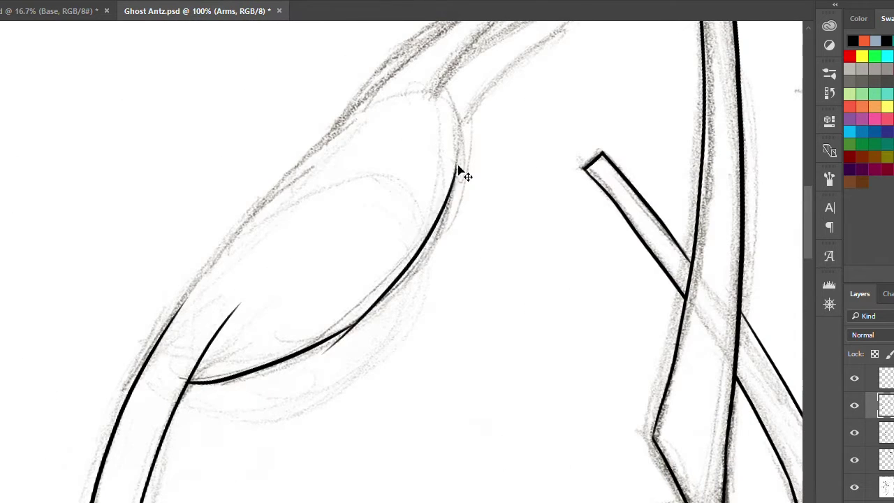
{"action": "key", "text": "ctrl+z"}
{"action": "mouse_move", "coordinate": [462, 161]}
{"action": "left_mouse_down"}
{"action": "mouse_move", "coordinate": [443, 225]}
{"action": "mouse_move", "coordinate": [315, 352]}
{"action": "left_mouse_up"}
{"action": "scroll", "coordinate": [188, 375], "scroll_direction": "up", "scroll_amount": 1}
{"action": "left_click_drag", "start_coordinate": [398, 298], "coordinate": [532, 247]}
{"action": "key", "text": "ctrl+z"}
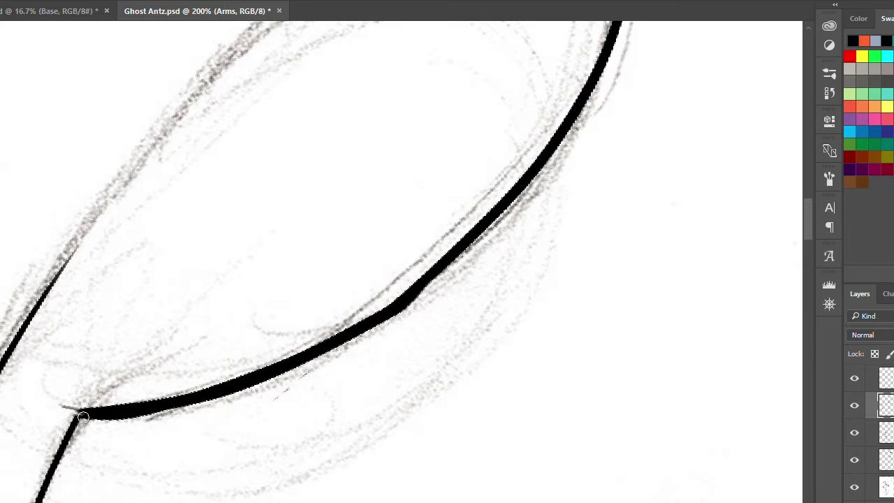
- Close the second palm's front end with a rounded curve joining its inner and outer edges
{"action": "scroll", "coordinate": [241, 328], "scroll_direction": "down", "scroll_amount": 1}
{"action": "scroll", "coordinate": [349, 326], "scroll_direction": "up", "scroll_amount": 1}
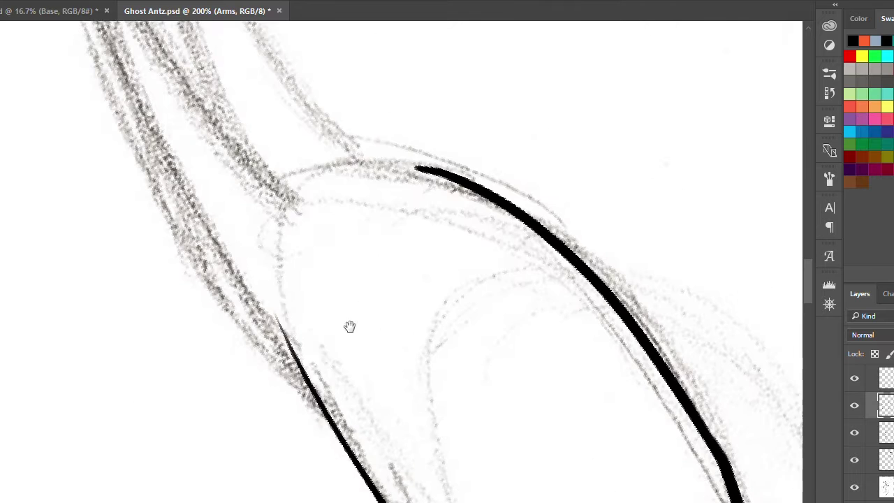
{"action": "left_click_drag", "start_coordinate": [319, 383], "coordinate": [419, 164]}
{"action": "key", "text": "ctrl+z"}
{"action": "left_click_drag", "start_coordinate": [318, 363], "coordinate": [446, 161]}
{"action": "scroll", "coordinate": [518, 170], "scroll_direction": "down", "scroll_amount": 1}
- On the Claws layer, ink the second hand's first pincer as two curved edges meeting in a point
{"action": "key", "text": "alt+bracketright"}
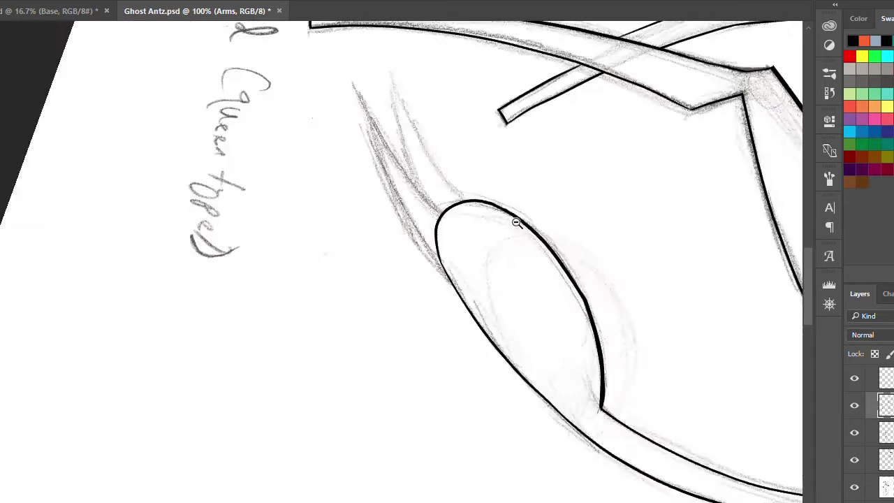
{"action": "left_click_drag", "start_coordinate": [515, 226], "coordinate": [509, 323]}
{"action": "left_click_drag", "start_coordinate": [616, 213], "coordinate": [558, 395]}
{"action": "scroll", "coordinate": [558, 395], "scroll_direction": "up", "scroll_amount": 1}
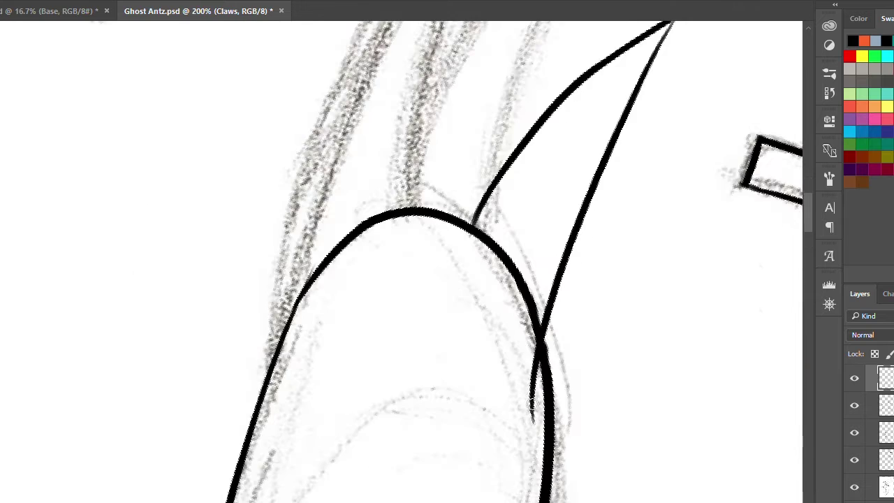
{"action": "scroll", "coordinate": [618, 175], "scroll_direction": "up", "scroll_amount": 1}
{"action": "scroll", "coordinate": [533, 339], "scroll_direction": "down", "scroll_amount": 1}
{"action": "key", "text": "ctrl+z"}
{"action": "left_click_drag", "start_coordinate": [627, 115], "coordinate": [516, 393]}
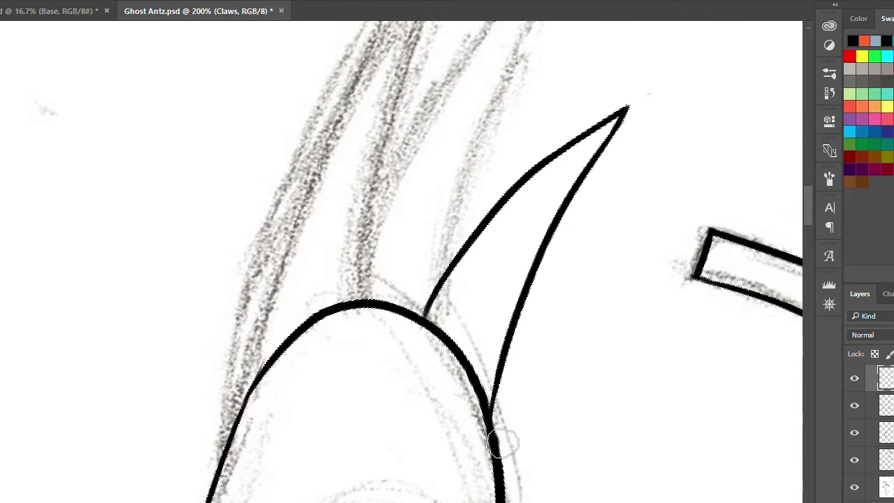
- Ink the second hand's other pincer beside the first one and review the whole drawing
{"action": "left_click_drag", "start_coordinate": [503, 441], "coordinate": [566, 502]}
{"action": "mouse_move", "coordinate": [339, 399]}
{"action": "left_mouse_down"}
{"action": "mouse_move", "coordinate": [549, 150]}
{"action": "mouse_move", "coordinate": [479, 339]}
{"action": "left_mouse_up"}
{"action": "key", "text": "ctrl+0"}
{"action": "key", "text": "r"}
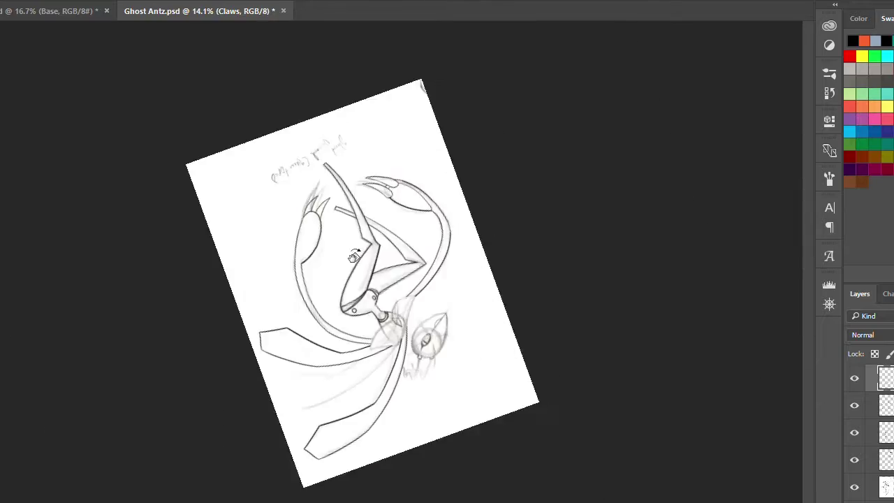
{"action": "key", "text": "Escape"}
- On the Collor layer, ink the outline of the collar's front flap with its curved lower edge
{"action": "scroll", "coordinate": [354, 257], "scroll_direction": "up", "scroll_amount": 3}
{"action": "key", "text": "alt+bracketleft"}
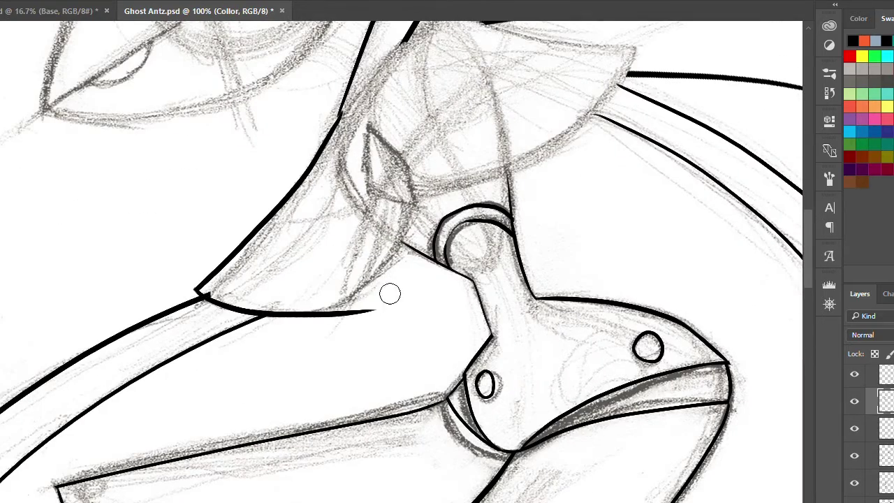
{"action": "key", "text": "alt+bracketleft"}
{"action": "key", "text": "alt+bracketright"}
{"action": "mouse_move", "coordinate": [412, 204]}
{"action": "left_mouse_down"}
{"action": "mouse_move", "coordinate": [365, 280]}
{"action": "mouse_move", "coordinate": [447, 266]}
{"action": "mouse_move", "coordinate": [555, 283]}
{"action": "left_mouse_up"}
- Ink the collar's rear flap with its back edge and curved lower edge running to the jewel
{"action": "scroll", "coordinate": [332, 311], "scroll_direction": "up", "scroll_amount": 2}
{"action": "scroll", "coordinate": [349, 279], "scroll_direction": "up", "scroll_amount": 2}
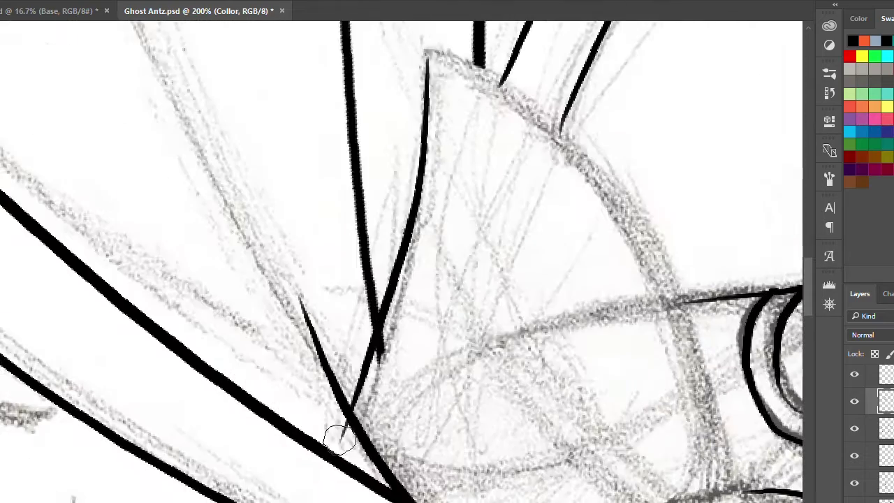
{"action": "left_click_drag", "start_coordinate": [482, 251], "coordinate": [545, 107]}
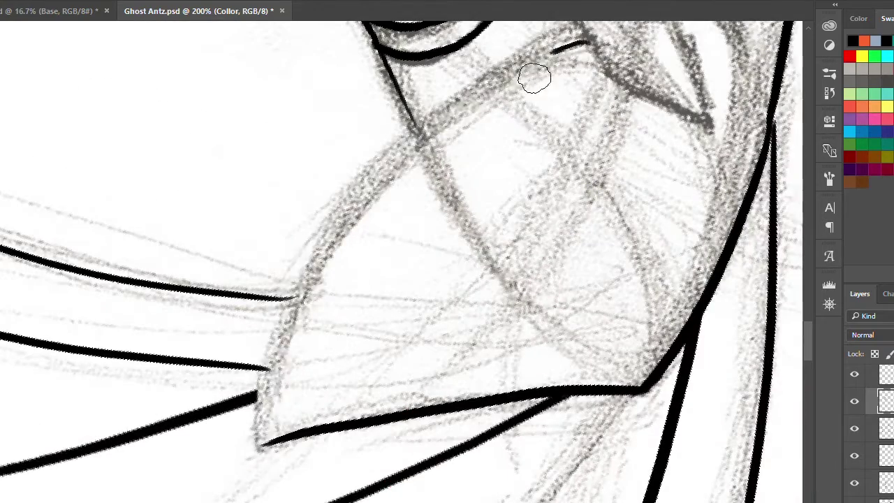
{"action": "left_click_drag", "start_coordinate": [535, 76], "coordinate": [295, 450]}
- On the Jewel layer, ink the four-sided diamond outline at the centre of the collar
{"action": "key", "text": "alt+bracketleft"}
{"action": "scroll", "coordinate": [559, 238], "scroll_direction": "up", "scroll_amount": 3}
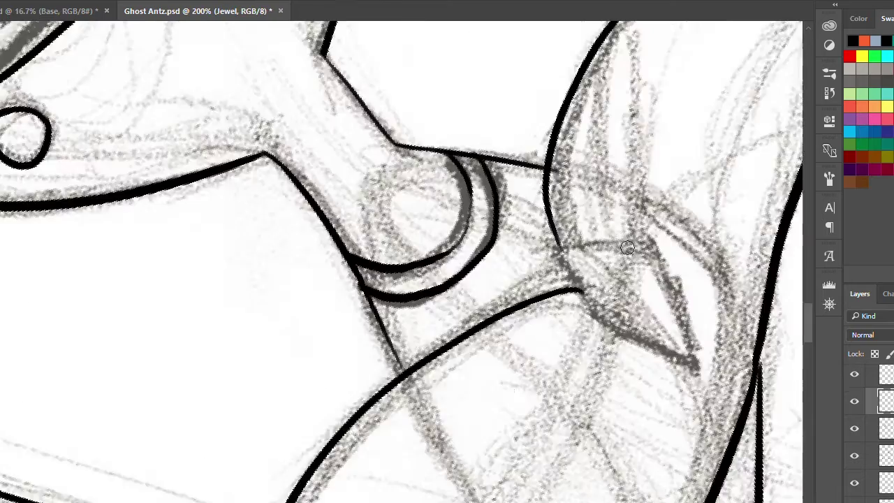
{"action": "left_click_drag", "start_coordinate": [418, 280], "coordinate": [489, 230]}
{"action": "scroll", "coordinate": [359, 326], "scroll_direction": "up", "scroll_amount": 2}
{"action": "left_click_drag", "start_coordinate": [553, 145], "coordinate": [541, 317]}
{"action": "left_click_drag", "start_coordinate": [555, 144], "coordinate": [560, 323]}
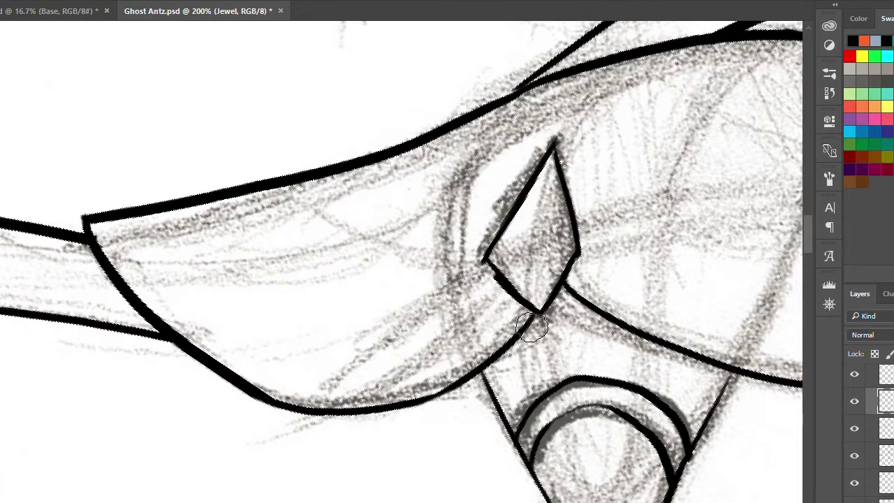
- Retouch the jewel's edges so its corners meet cleanly
{"action": "scroll", "coordinate": [532, 326], "scroll_direction": "up", "scroll_amount": 1}
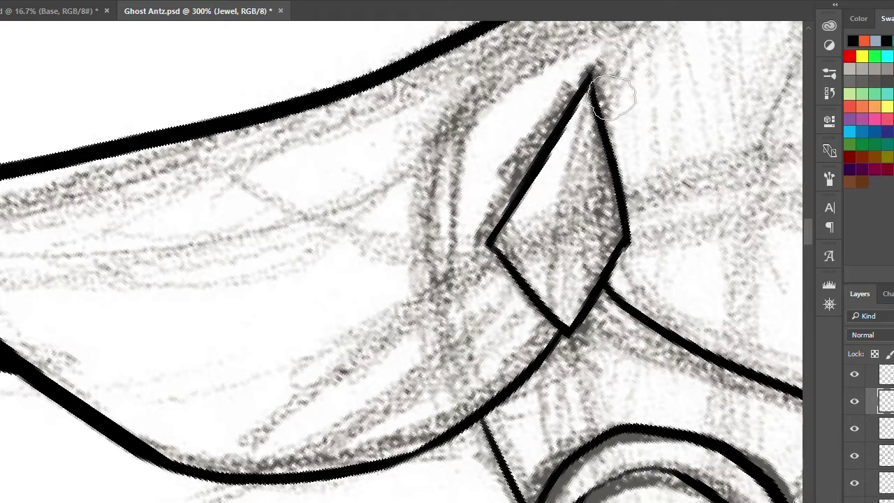
{"action": "left_click_drag", "start_coordinate": [589, 88], "coordinate": [497, 244]}
{"action": "left_click_drag", "start_coordinate": [564, 208], "coordinate": [617, 244]}
{"action": "key", "text": "ctrl+z"}
{"action": "scroll", "coordinate": [535, 240], "scroll_direction": "up", "scroll_amount": 1}
{"action": "left_click_drag", "start_coordinate": [520, 231], "coordinate": [597, 335]}
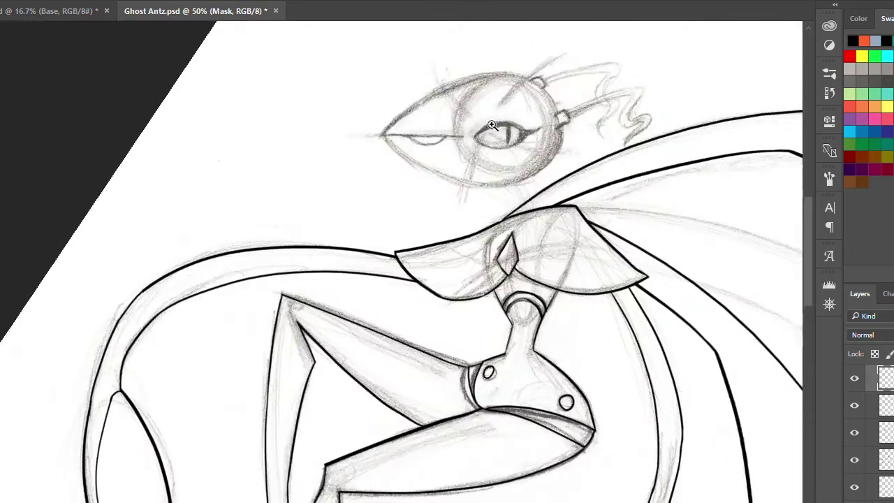
- On the Mask layer, ink the head's upper and lower edges from the pointed tip, plus the mouth line
{"action": "scroll", "coordinate": [491, 125], "scroll_direction": "up", "scroll_amount": 1}
{"action": "left_click_drag", "start_coordinate": [538, 38], "coordinate": [266, 307]}
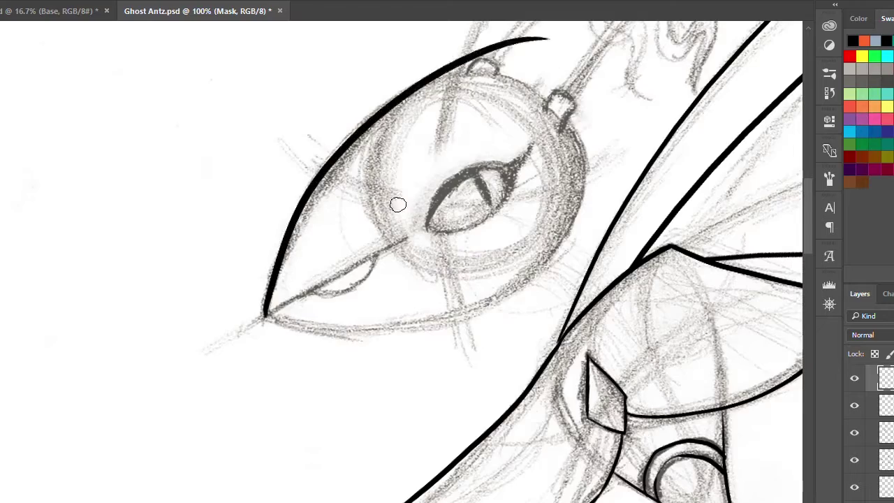
{"action": "scroll", "coordinate": [398, 203], "scroll_direction": "up", "scroll_amount": 1}
{"action": "left_click_drag", "start_coordinate": [321, 246], "coordinate": [547, 133]}
{"action": "mouse_move", "coordinate": [447, 171]}
{"action": "left_mouse_down"}
{"action": "mouse_move", "coordinate": [328, 246]}
{"action": "mouse_move", "coordinate": [173, 191]}
{"action": "left_mouse_up"}
{"action": "scroll", "coordinate": [447, 251], "scroll_direction": "down", "scroll_amount": 1}
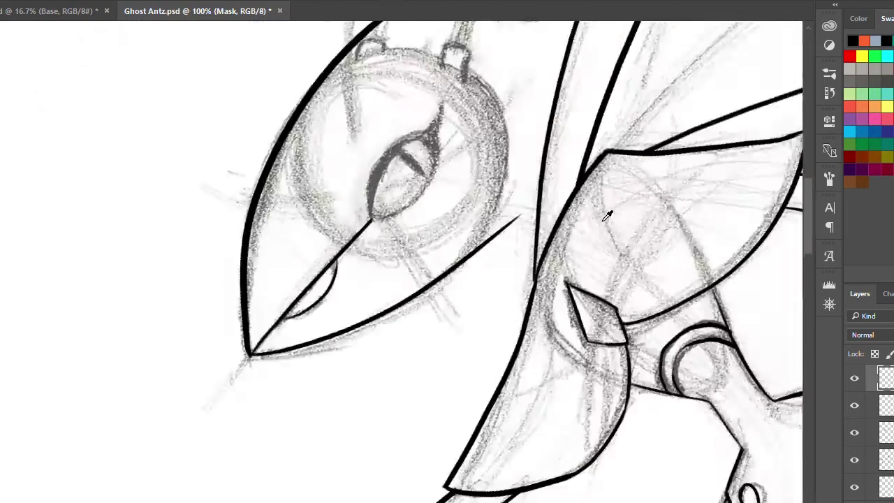
- Ink the rounded back of the head, joining the mask's upper and lower edges
{"action": "scroll", "coordinate": [559, 270], "scroll_direction": "up", "scroll_amount": 1}
{"action": "scroll", "coordinate": [559, 270], "scroll_direction": "up", "scroll_amount": 1}
{"action": "mouse_move", "coordinate": [587, 134]}
{"action": "left_mouse_down"}
{"action": "mouse_move", "coordinate": [455, 163]}
{"action": "mouse_move", "coordinate": [391, 279]}
{"action": "left_mouse_up"}
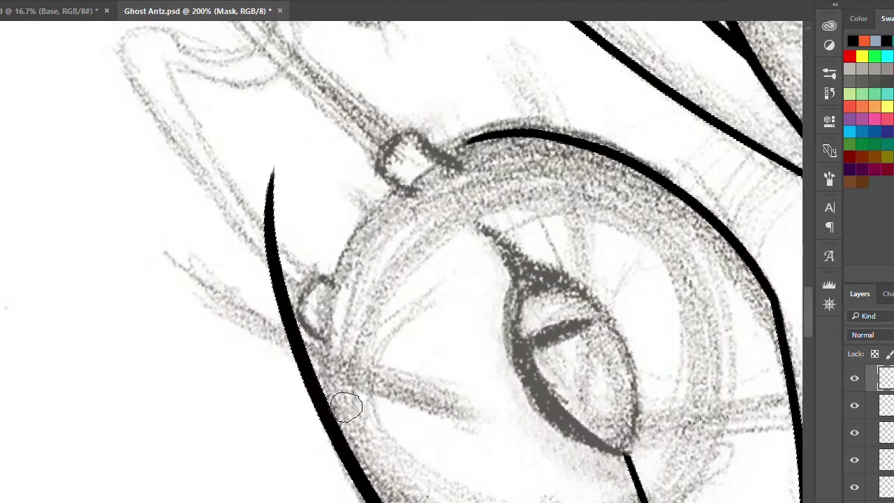
{"action": "mouse_move", "coordinate": [328, 419]}
{"action": "left_mouse_down"}
{"action": "mouse_move", "coordinate": [555, 119]}
{"action": "mouse_move", "coordinate": [291, 228]}
{"action": "mouse_move", "coordinate": [346, 251]}
{"action": "mouse_move", "coordinate": [419, 175]}
{"action": "left_mouse_up"}
- On the Eyes layer, ink the eye's curved outline from the end of the mouth line and its slit pupil
{"action": "key", "text": "ctrl+plus"}
{"action": "left_click_drag", "start_coordinate": [624, 349], "coordinate": [559, 209]}
{"action": "left_click_drag", "start_coordinate": [528, 70], "coordinate": [419, 398]}
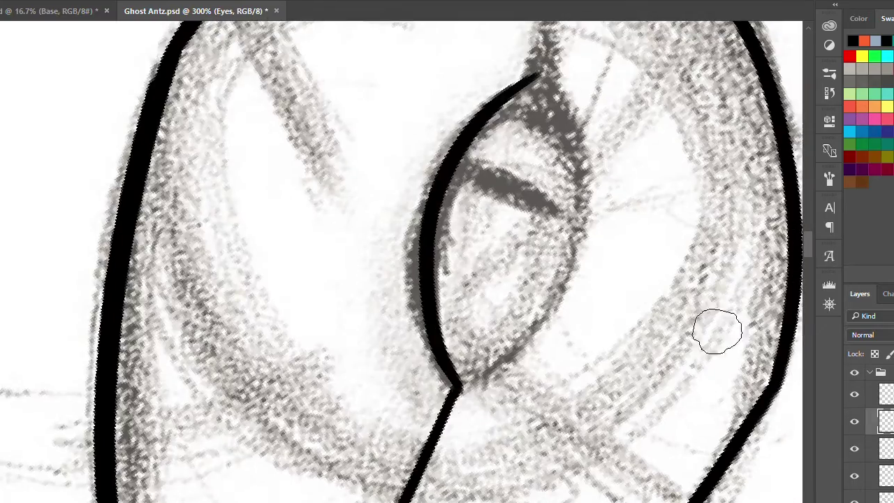
{"action": "mouse_move", "coordinate": [719, 326]}
{"action": "left_mouse_down"}
{"action": "mouse_move", "coordinate": [528, 166]}
{"action": "mouse_move", "coordinate": [450, 439]}
{"action": "left_mouse_up"}
{"action": "mouse_move", "coordinate": [528, 171]}
{"action": "left_mouse_down"}
{"action": "mouse_move", "coordinate": [536, 219]}
{"action": "mouse_move", "coordinate": [579, 265]}
{"action": "mouse_move", "coordinate": [572, 279]}
{"action": "left_mouse_up"}
- On the Antena layer, ink the sockets on the head and one antenna's zigzag double outline
{"action": "key", "text": "alt+bracketleft"}
{"action": "key", "text": "alt+bracketleft"}
{"action": "key", "text": "alt+bracketright"}
{"action": "mouse_move", "coordinate": [237, 328]}
{"action": "left_mouse_down"}
{"action": "mouse_move", "coordinate": [349, 266]}
{"action": "mouse_move", "coordinate": [521, 375]}
{"action": "mouse_move", "coordinate": [363, 300]}
{"action": "mouse_move", "coordinate": [632, 94]}
{"action": "left_mouse_up"}
{"action": "key", "text": "ctrl+minus"}
{"action": "left_click_drag", "start_coordinate": [600, 111], "coordinate": [641, 283]}
{"action": "mouse_move", "coordinate": [370, 307]}
{"action": "left_mouse_down"}
{"action": "mouse_move", "coordinate": [534, 211]}
{"action": "mouse_move", "coordinate": [657, 248]}
{"action": "left_mouse_up"}
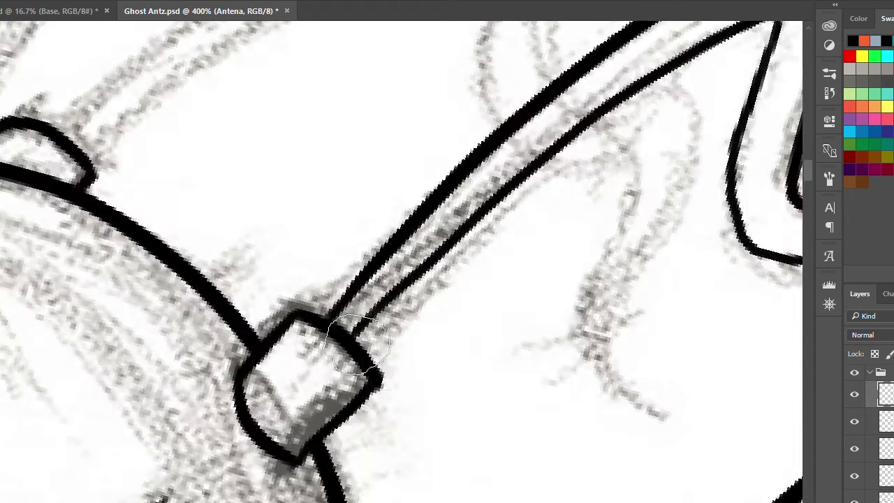
{"action": "left_click_drag", "start_coordinate": [575, 105], "coordinate": [435, 119]}
- Duplicate the antenna, place the copy on the head's other socket, and taper both curled tips
{"action": "key", "text": "ctrl+j"}
{"action": "key", "text": "ctrl+t"}
{"action": "left_click_drag", "start_coordinate": [349, 245], "coordinate": [157, 145]}
{"action": "key", "text": "Escape"}
{"action": "key", "text": "ctrl+plus"}
{"action": "key", "text": "ctrl+plus"}
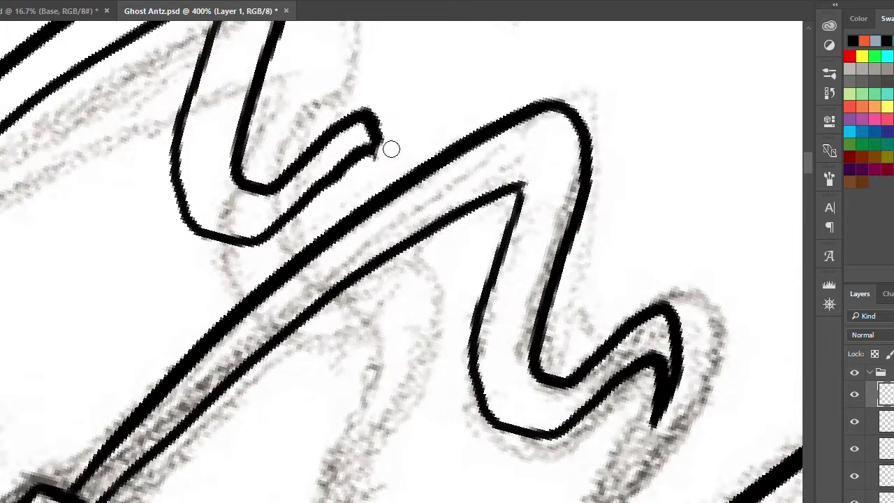
{"action": "key", "text": "ctrl+minus"}
{"action": "key", "text": "ctrl+minus"}
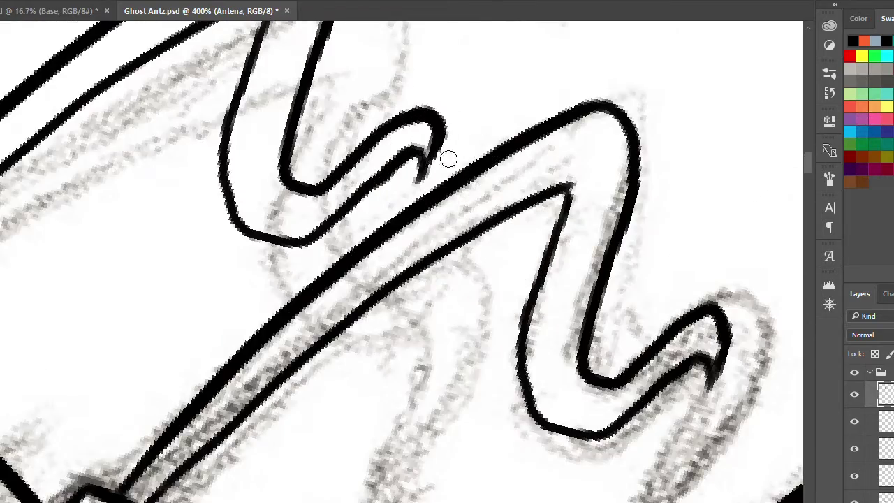
- Hide the pencil sketch, collapse the Lines group, and show the finished line art in full
{"action": "key", "text": "ctrl+minus"}
{"action": "key", "text": "ctrl+minus"}
{"action": "key", "text": "ctrl+minus"}
{"action": "key", "text": "ctrl+minus"}
{"action": "key", "text": "ctrl+minus"}
{"action": "key", "text": "ctrl+minus"}
{"action": "key", "text": "alt+bracketleft"}
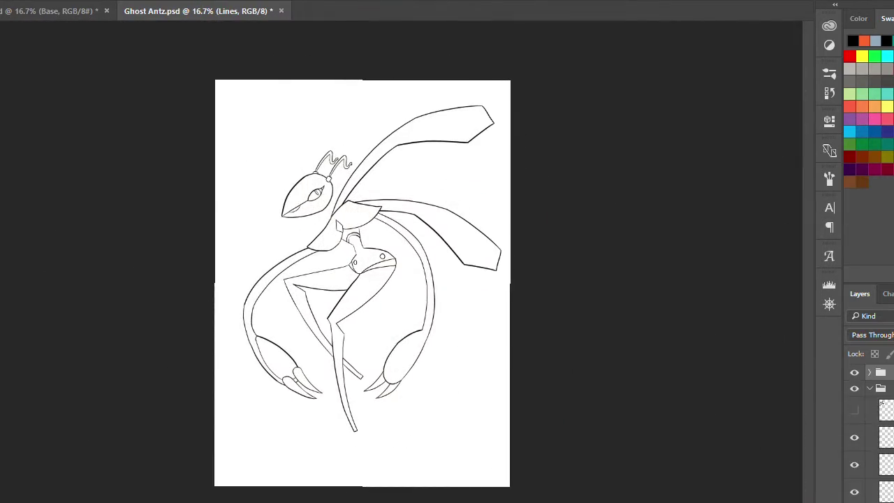
- On the Base layer, fill the body and legs grey-blue, and the shoulder arch, hip band and hip dots dark slate blue
{"action": "key", "text": "g"}
{"action": "left_click", "coordinate": [381, 260]}
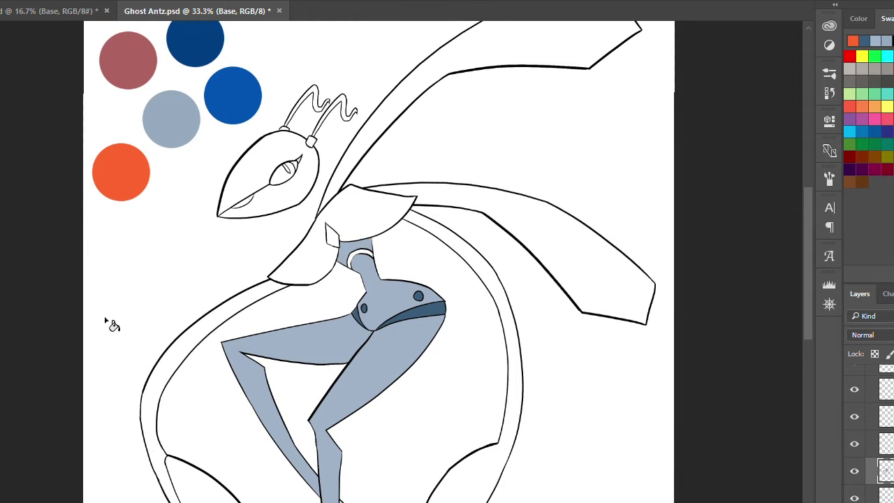
{"action": "left_click", "coordinate": [360, 260]}
{"action": "key", "text": "ctrl+minus"}
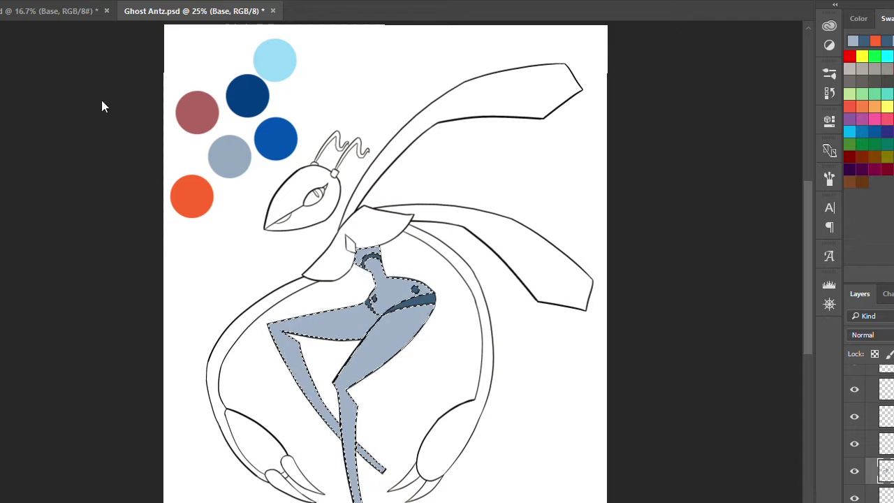
{"action": "scroll", "coordinate": [357, 358], "scroll_direction": "down", "scroll_amount": 2}
{"action": "left_click", "coordinate": [427, 228]}
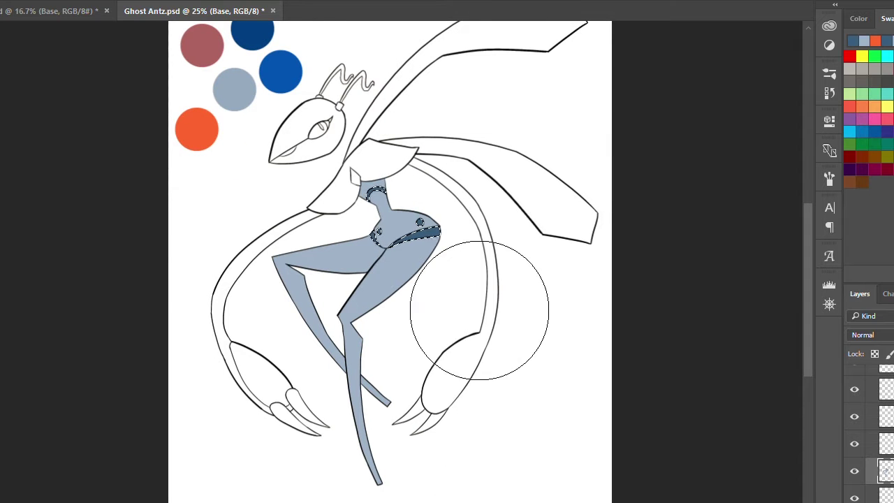
{"action": "key", "text": "ctrl+d"}
{"action": "scroll", "coordinate": [545, 285], "scroll_direction": "up", "scroll_amount": 5}
{"action": "scroll", "coordinate": [399, 270], "scroll_direction": "up", "scroll_amount": 3}
{"action": "scroll", "coordinate": [543, 333], "scroll_direction": "down", "scroll_amount": 5}
- On the Arms layer, fill both arms with the palette's dusty red and the inner forearm panel with its light blue
{"action": "key", "text": "alt+]"}
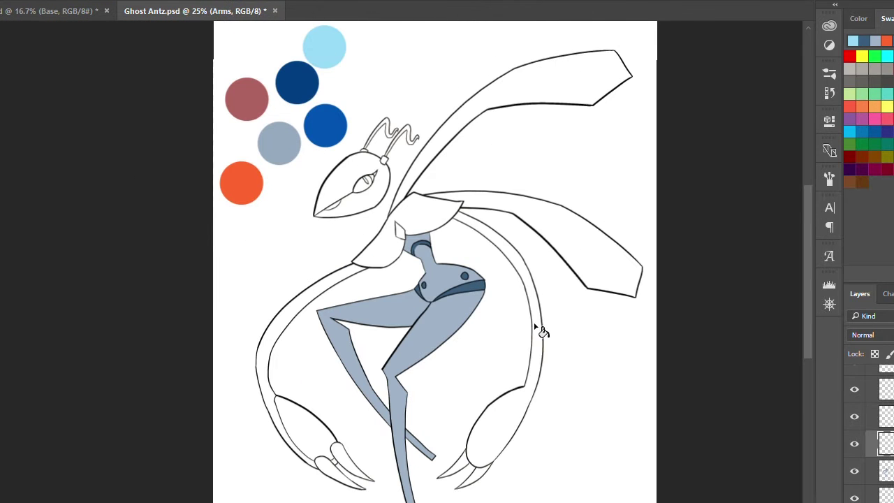
{"action": "left_click", "coordinate": [536, 328]}
{"action": "left_click", "coordinate": [247, 97], "text": "alt"}
{"action": "left_click", "coordinate": [535, 328]}
{"action": "left_click", "coordinate": [324, 46], "text": "alt"}
{"action": "left_click", "coordinate": [334, 457]}
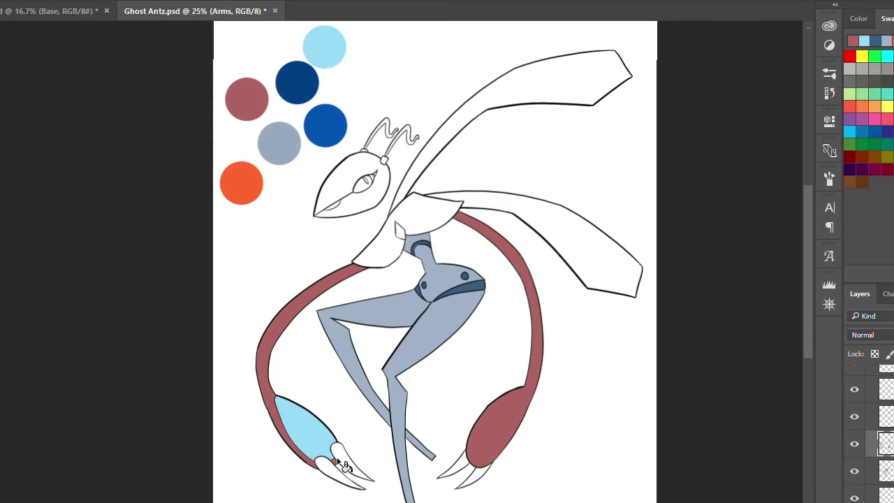
{"action": "left_click", "coordinate": [501, 434], "text": "shift"}
{"action": "left_click", "coordinate": [308, 426]}
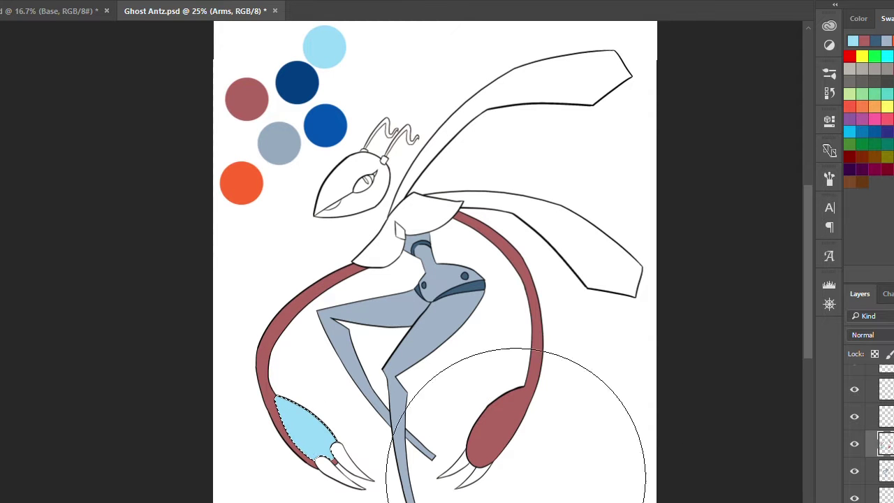
{"action": "key", "text": "ctrl+d"}
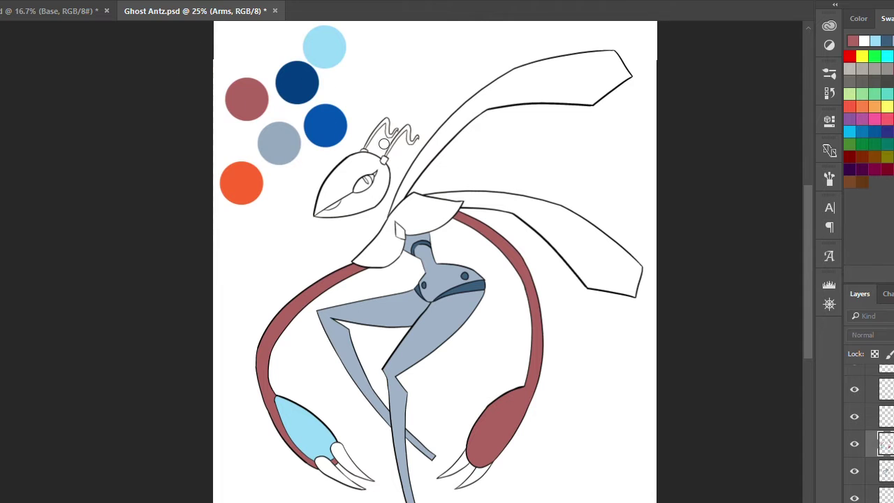
- Fill the claws pale pink on the Claws layer and the collar with the palette's medium blue on the Collor layer
{"action": "left_click", "coordinate": [337, 475], "text": "ctrl"}
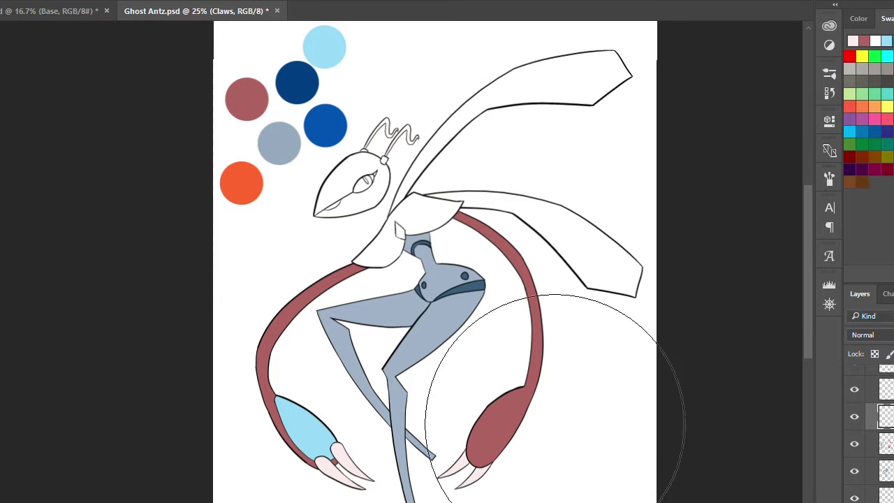
{"action": "left_click", "coordinate": [885, 389], "text": "ctrl"}
{"action": "left_click", "coordinate": [325, 126], "text": "alt"}
{"action": "key", "text": "alt+BackSpace"}
{"action": "key", "text": "ctrl+d"}
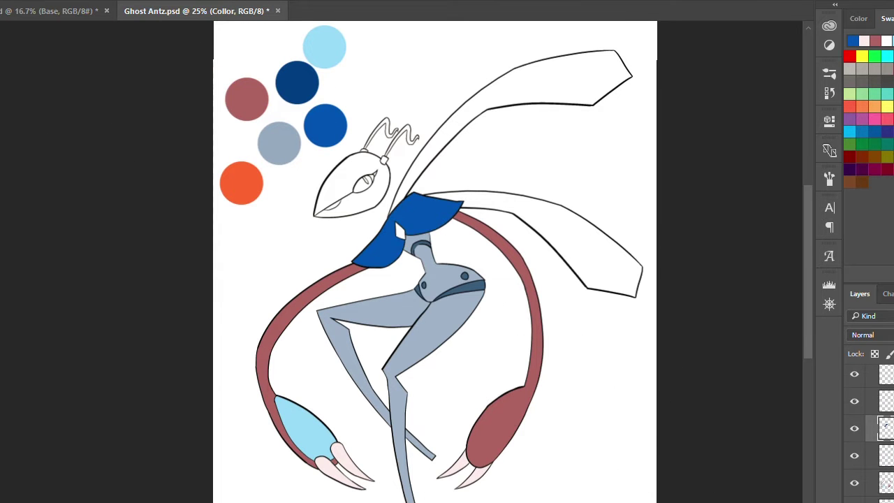
- On the Jewel layer, fill the collar's diamond-shaped jewel with the palette's orange
{"action": "scroll", "coordinate": [407, 244], "scroll_direction": "up", "scroll_amount": 5}
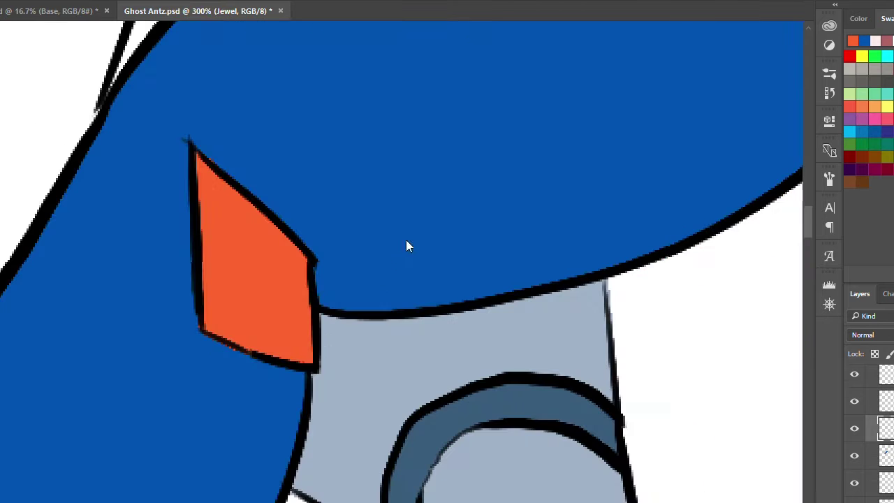
{"action": "left_click_drag", "start_coordinate": [407, 244], "coordinate": [169, 205]}
{"action": "scroll", "coordinate": [493, 278], "scroll_direction": "down", "scroll_amount": 5}
{"action": "scroll", "coordinate": [493, 277], "scroll_direction": "down", "scroll_amount": 1}
- Fill the head on the Mask layer with the palette's dark blue
{"action": "key", "text": "alt+bracketright"}
{"action": "left_click", "coordinate": [274, 134], "text": "alt"}
{"action": "key", "text": "alt+shift+BackSpace"}
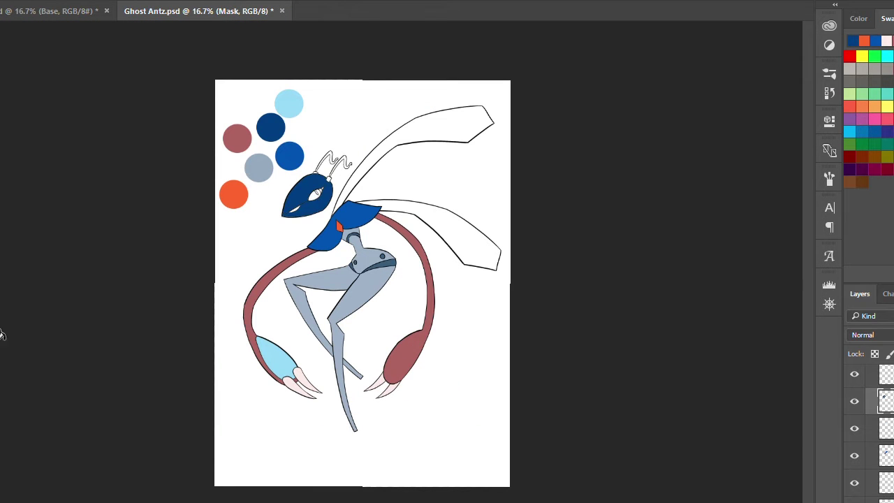
- Recolor the head mask purple and fill the torso and hip plate with light lilac
{"action": "left_click", "coordinate": [258, 166], "text": "alt"}
{"action": "key", "text": "alt+shift+BackSpace"}
{"action": "key", "text": "alt+shift+BackSpace"}
{"action": "left_click", "coordinate": [317, 204]}
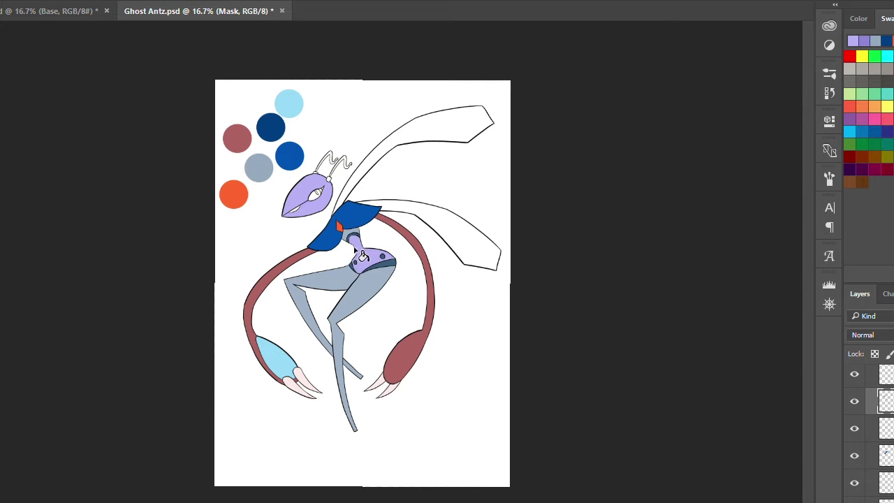
- Fill both wings dark blue on the Wings layer and set the layer's blend mode to Hard Light
{"action": "key", "text": "alt+bracketright"}
{"action": "scroll", "coordinate": [339, 206], "scroll_direction": "up", "scroll_amount": 1}
{"action": "key", "text": "alt+bracketright"}
{"action": "left_click", "coordinate": [475, 238]}
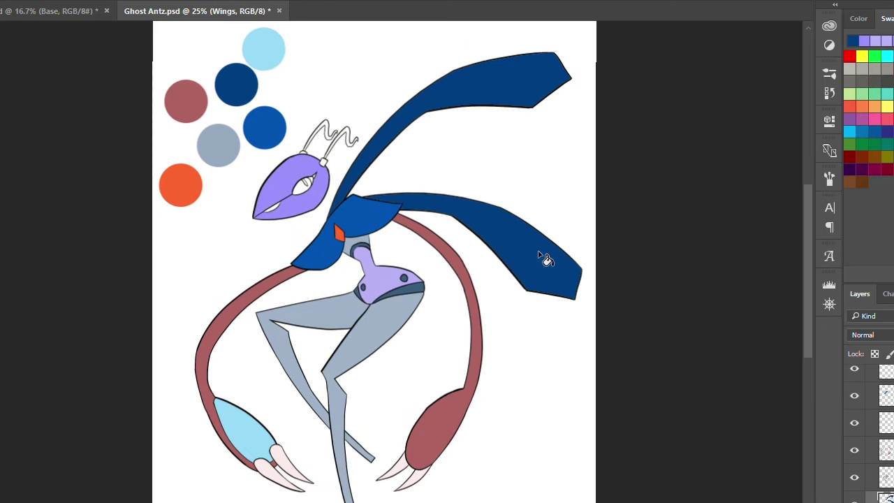
{"action": "key", "text": "alt+shift+f"}
{"action": "key", "text": "alt+shift+h"}
{"action": "key", "text": "ctrl+d"}
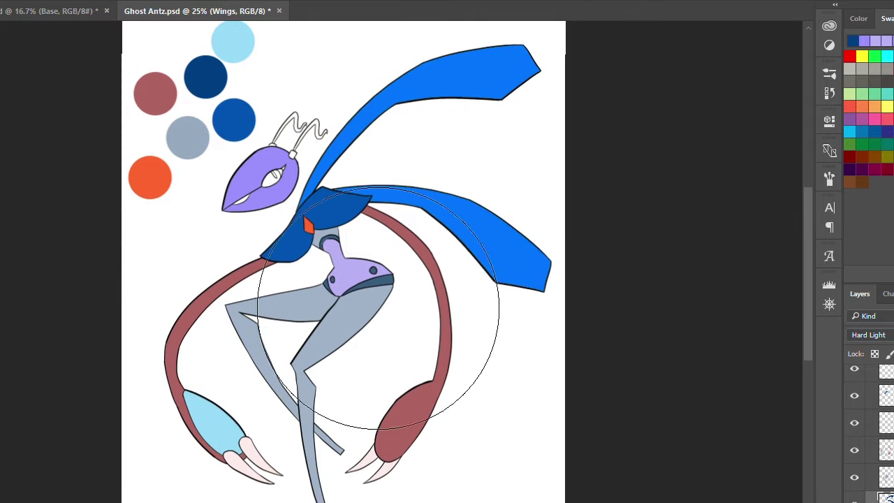
- On the Mask layer, color the small mouth shape below the mouth line dark slate grey, cleaning up its corner
{"action": "scroll", "coordinate": [239, 157], "scroll_direction": "up", "scroll_amount": 1}
{"action": "key", "text": "alt+bracketleft"}
{"action": "key", "text": "alt+bracketleft"}
{"action": "scroll", "coordinate": [259, 250], "scroll_direction": "up", "scroll_amount": 5}
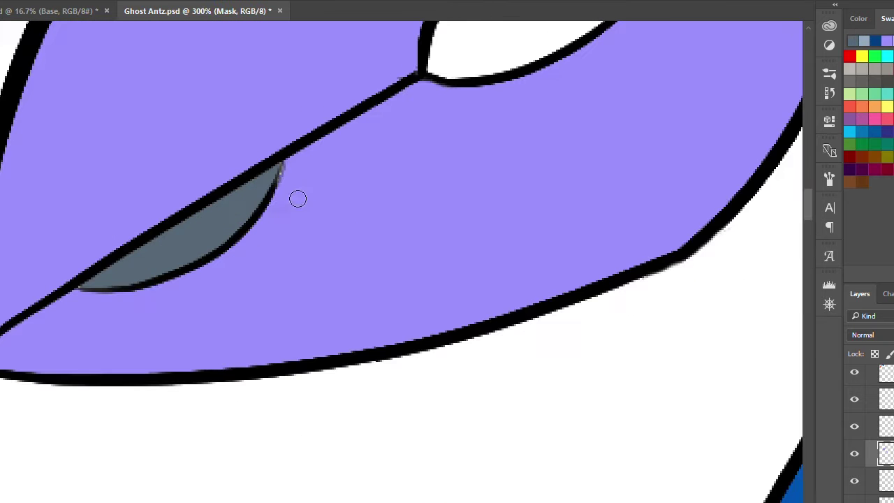
{"action": "left_click", "coordinate": [292, 171]}
{"action": "scroll", "coordinate": [293, 171], "scroll_direction": "down", "scroll_amount": 5}
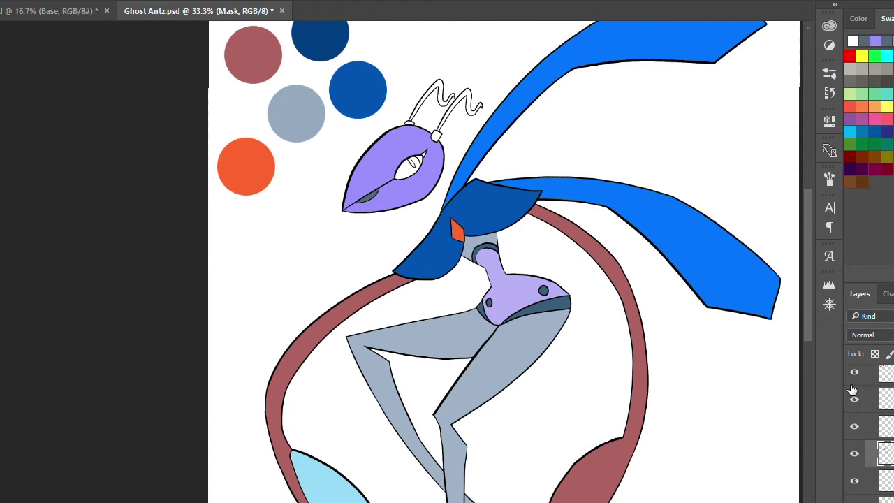
- On the Eyes layer, fill the eye's outer corner and lash dark navy, the slit pupil magenta, and the eyeball white
{"action": "key", "text": "alt+bracketright"}
{"action": "scroll", "coordinate": [419, 157], "scroll_direction": "up", "scroll_amount": 5}
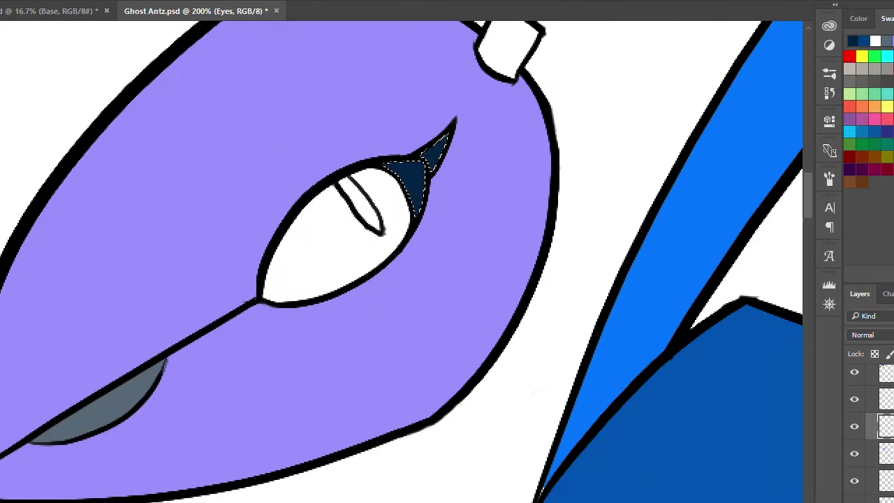
{"action": "scroll", "coordinate": [453, 209], "scroll_direction": "down", "scroll_amount": 3}
{"action": "scroll", "coordinate": [453, 209], "scroll_direction": "up", "scroll_amount": 3}
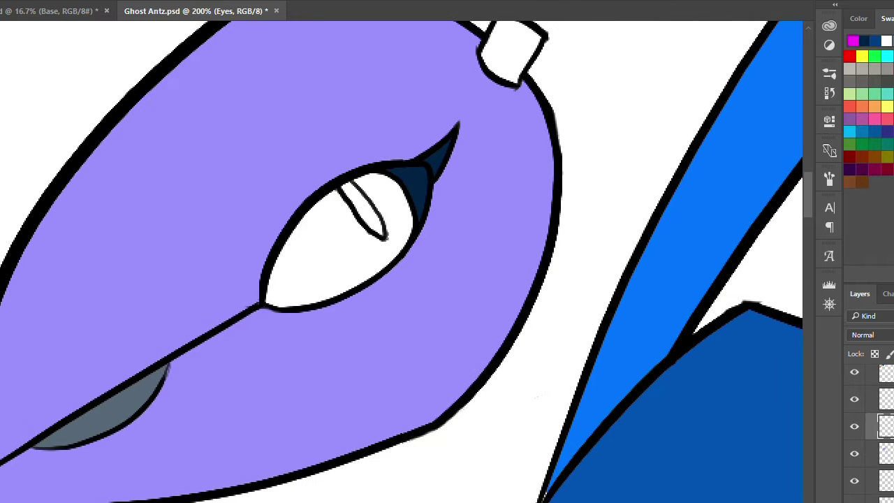
{"action": "scroll", "coordinate": [389, 210], "scroll_direction": "down", "scroll_amount": 3}
{"action": "scroll", "coordinate": [319, 193], "scroll_direction": "up", "scroll_amount": 4}
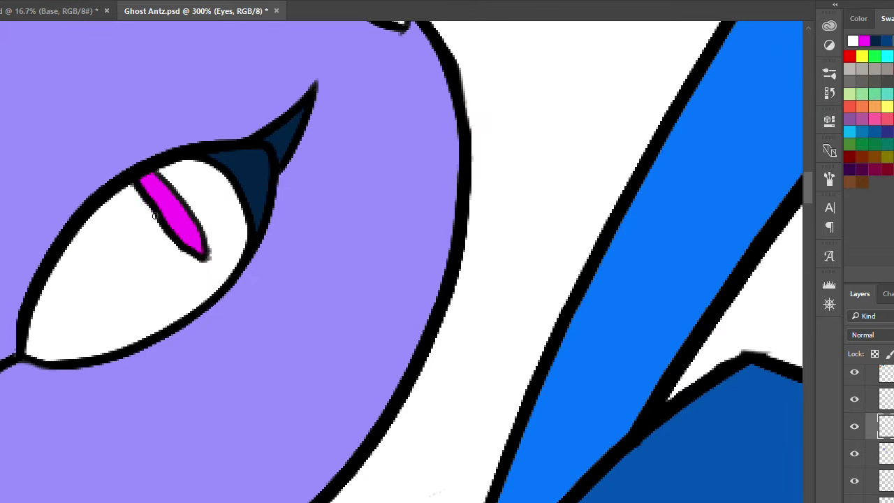
{"action": "scroll", "coordinate": [155, 216], "scroll_direction": "down", "scroll_amount": 5}
- On the Antena layer, color the sockets dark blue and the antennae blue, with grey and dusty red toward the tips
{"action": "scroll", "coordinate": [395, 199], "scroll_direction": "up", "scroll_amount": 1}
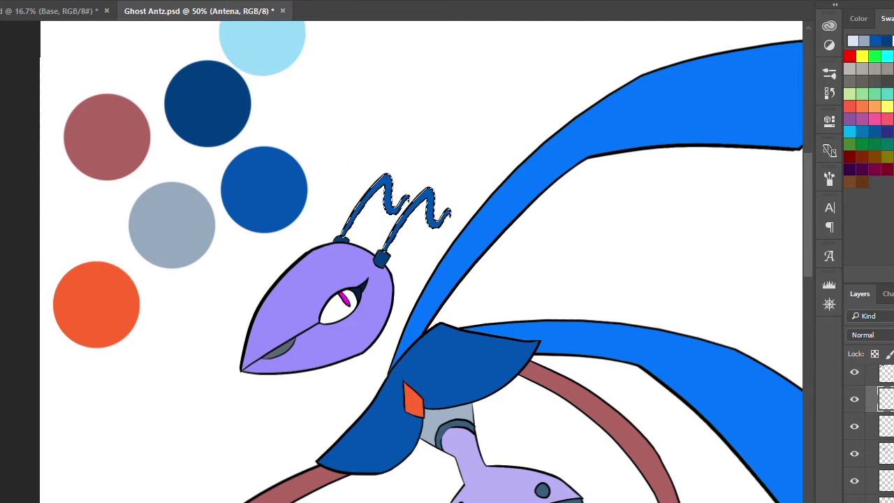
{"action": "key", "text": "alt+BackSpace"}
{"action": "scroll", "coordinate": [429, 175], "scroll_direction": "down", "scroll_amount": 3}
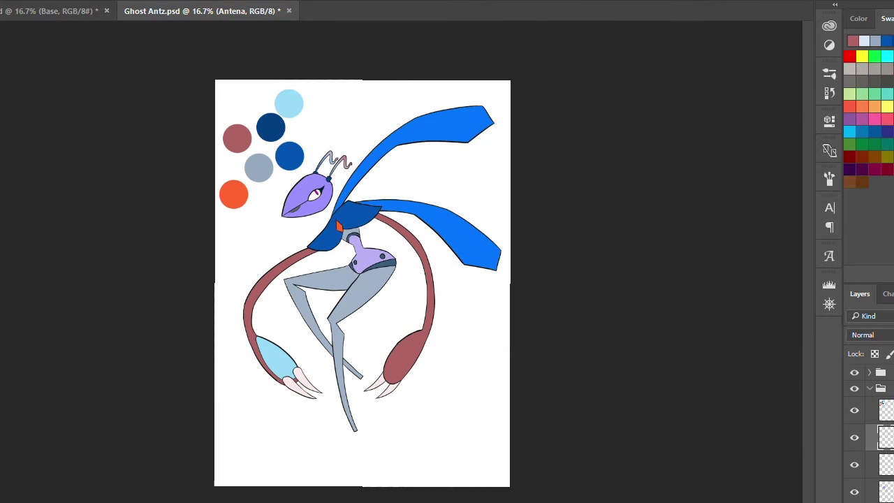
- Select the base body area and paint a wide curved pink stripe across the near thigh on the Pattern 1 layer
{"action": "scroll", "coordinate": [331, 182], "scroll_direction": "up", "scroll_amount": 3}
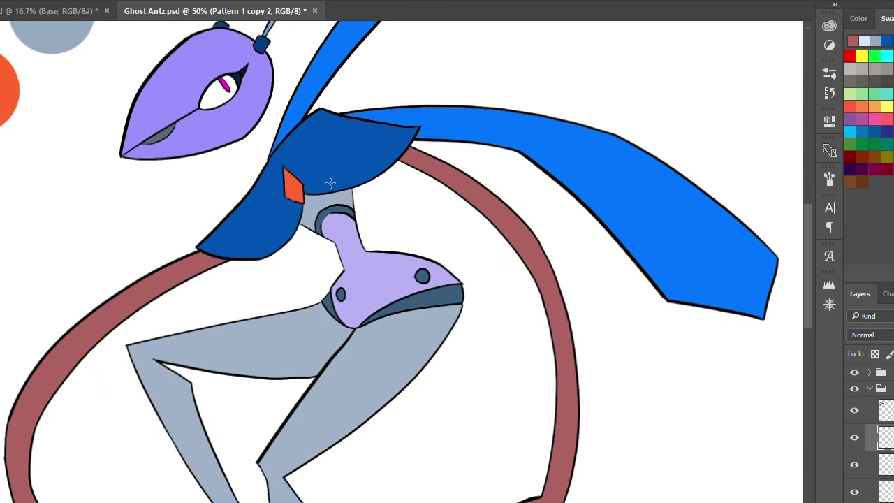
{"action": "left_click", "coordinate": [416, 286]}
{"action": "key", "text": "alt+]"}
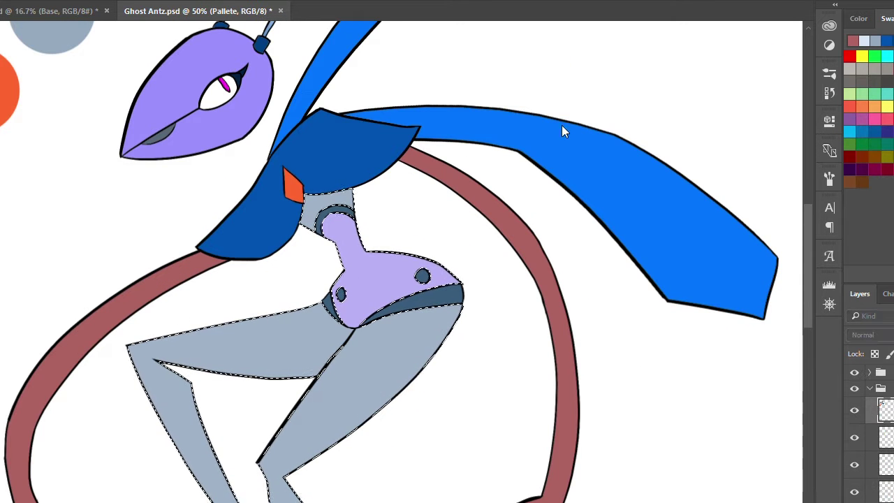
{"action": "scroll", "coordinate": [563, 132], "scroll_direction": "down", "scroll_amount": 2}
{"action": "scroll", "coordinate": [416, 261], "scroll_direction": "up", "scroll_amount": 1}
{"action": "left_click_drag", "start_coordinate": [348, 289], "coordinate": [525, 226]}
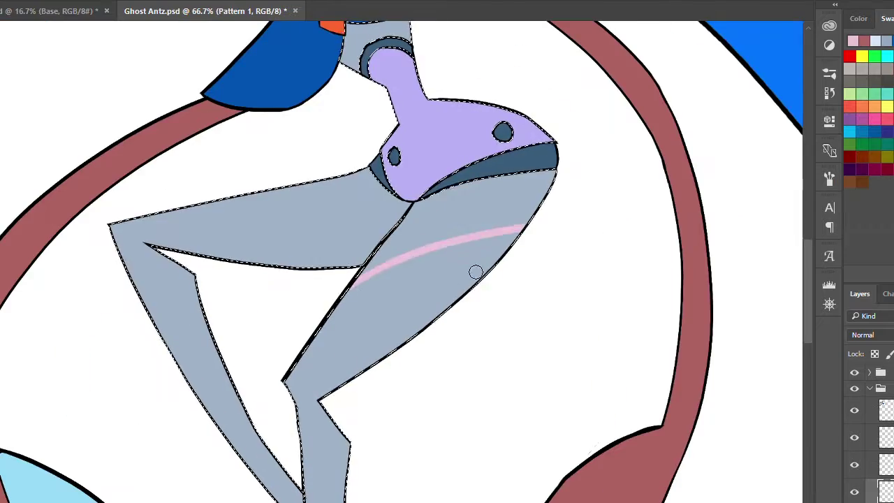
{"action": "mouse_move", "coordinate": [490, 273]}
{"action": "left_mouse_down"}
{"action": "mouse_move", "coordinate": [355, 299]}
{"action": "mouse_move", "coordinate": [582, 258]}
{"action": "left_mouse_up"}
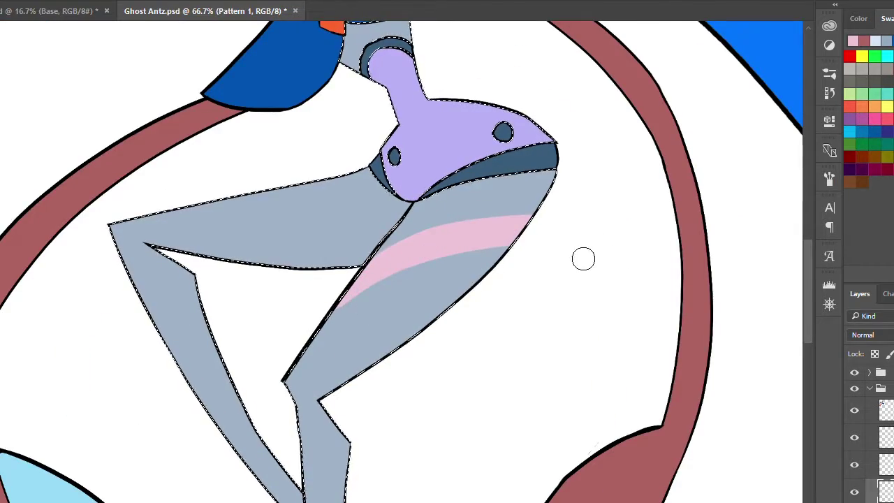
- Paint the lower ends of both legs pink and edge the near leg's pink area with a light blue band
{"action": "mouse_move", "coordinate": [334, 183]}
{"action": "left_mouse_down"}
{"action": "mouse_move", "coordinate": [335, 247]}
{"action": "mouse_move", "coordinate": [312, 264]}
{"action": "left_mouse_up"}
{"action": "scroll", "coordinate": [446, 246], "scroll_direction": "down", "scroll_amount": 5}
{"action": "left_click_drag", "start_coordinate": [472, 473], "coordinate": [515, 423]}
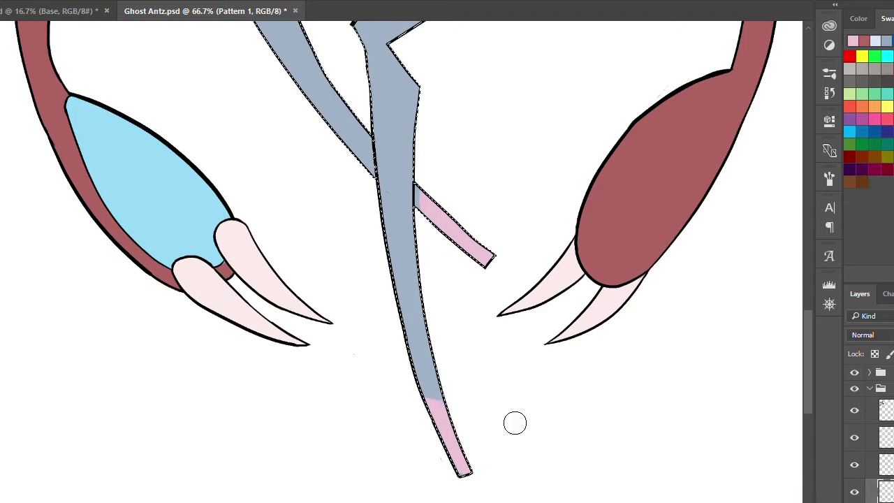
{"action": "left_click_drag", "start_coordinate": [453, 397], "coordinate": [419, 349]}
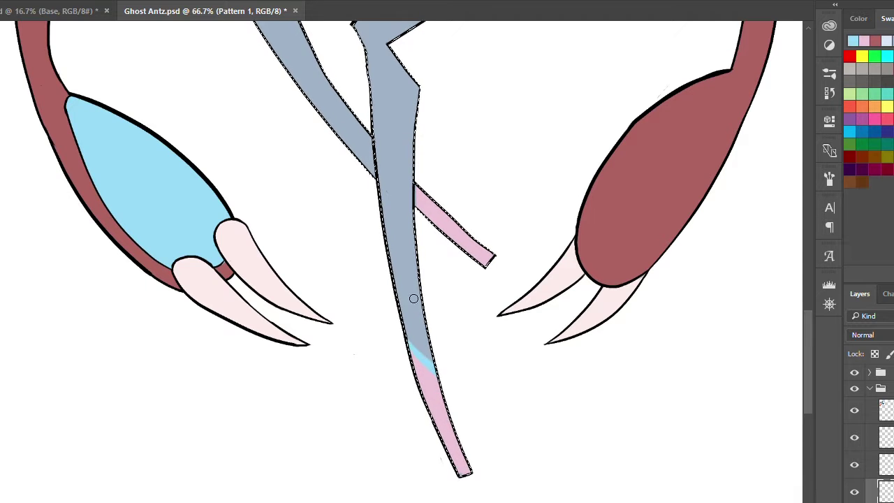
- Add light blue edging to the far leg's pink tip and to both sides of the near thigh's pink stripe
{"action": "scroll", "coordinate": [421, 188], "scroll_direction": "up", "scroll_amount": 3}
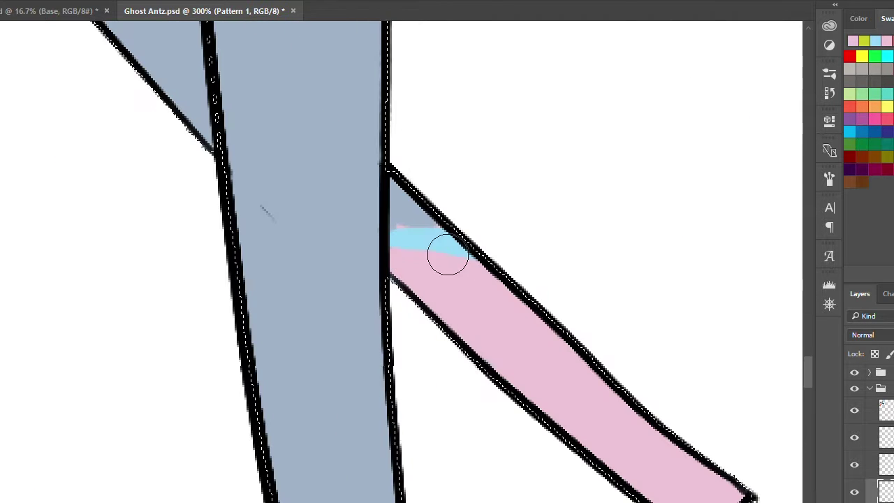
{"action": "left_click", "coordinate": [866, 372]}
{"action": "scroll", "coordinate": [443, 326], "scroll_direction": "down", "scroll_amount": 3}
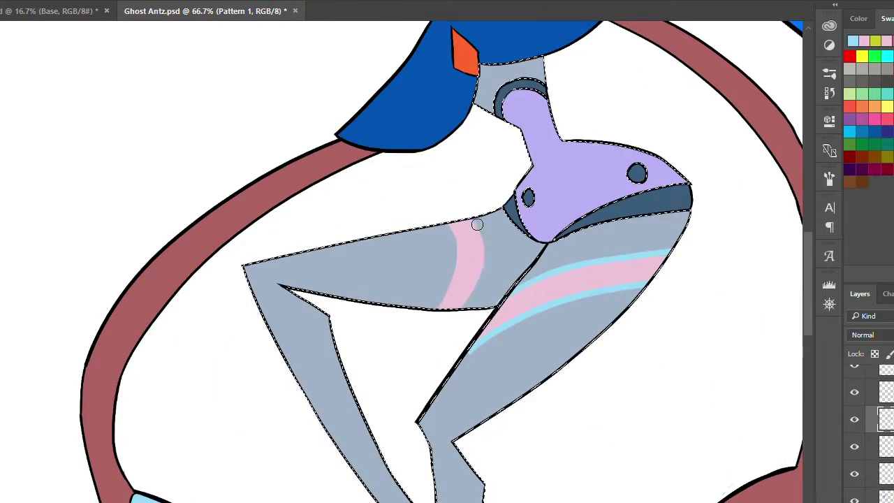
- Undo the far thigh's curved pink stripe and repaint it slanting closer to the hip, with light blue edges
{"action": "key", "text": "ctrl+z"}
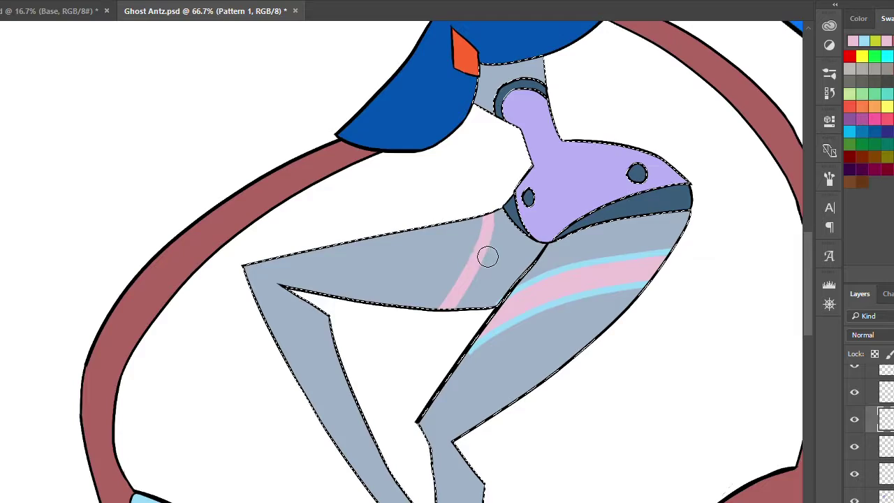
{"action": "left_click_drag", "start_coordinate": [489, 256], "coordinate": [453, 316]}
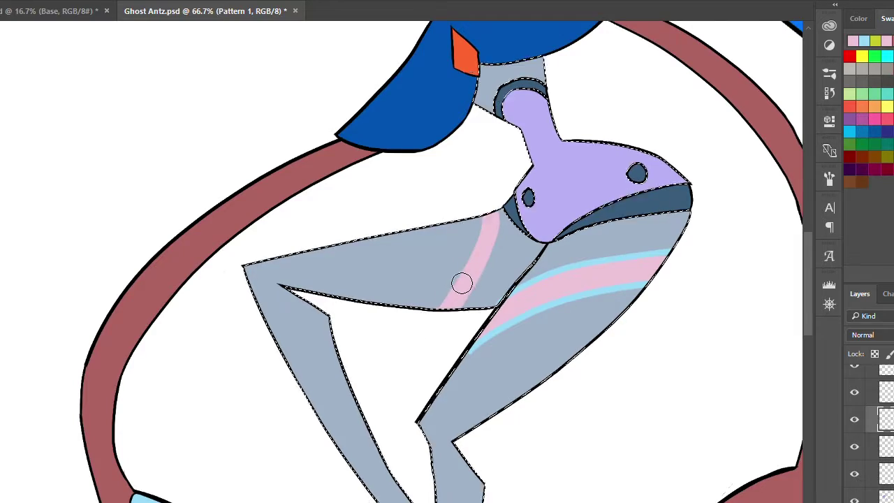
{"action": "left_click_drag", "start_coordinate": [484, 224], "coordinate": [454, 279]}
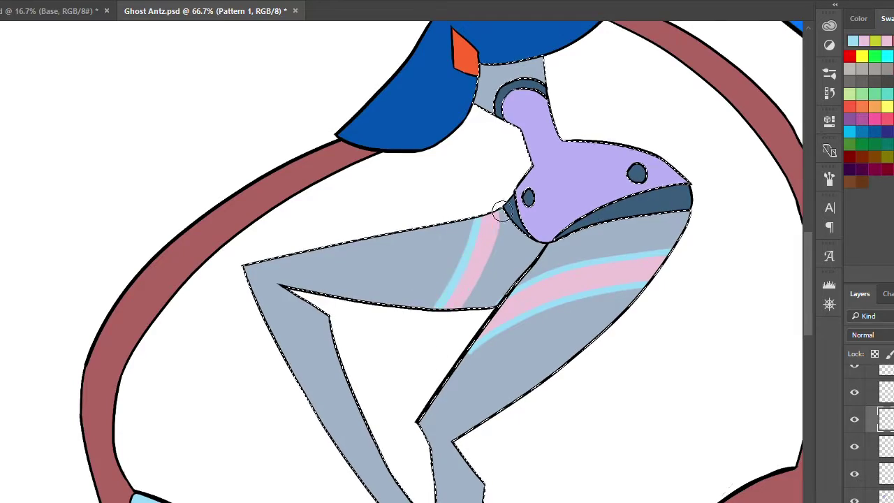
{"action": "scroll", "coordinate": [475, 250], "scroll_direction": "down", "scroll_amount": 3}
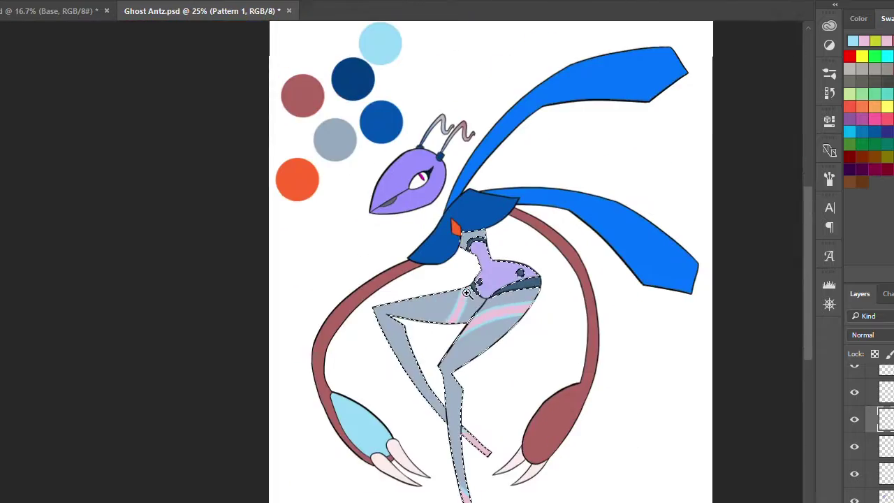
- Undo the pink stripe tried above the near knee, and trim both thigh stripes so they stop partway across the legs
{"action": "scroll", "coordinate": [458, 298], "scroll_direction": "up", "scroll_amount": 3}
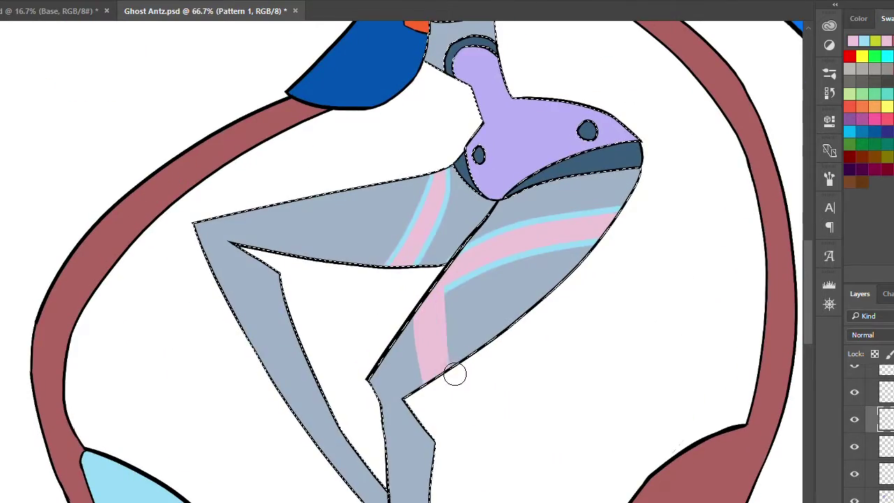
{"action": "key", "text": "ctrl+alt+z"}
{"action": "key", "text": "ctrl+alt+z"}
{"action": "key", "text": "ctrl+alt+z"}
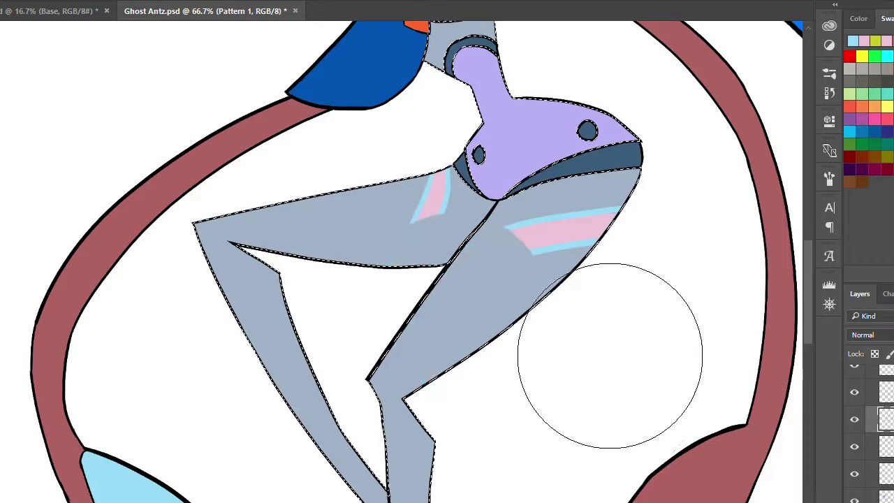
- Clear the stripes from both legs and try light blue and pink gradients running down toward the feet
{"action": "key", "text": "ctrl+minus"}
{"action": "key", "text": "ctrl+minus"}
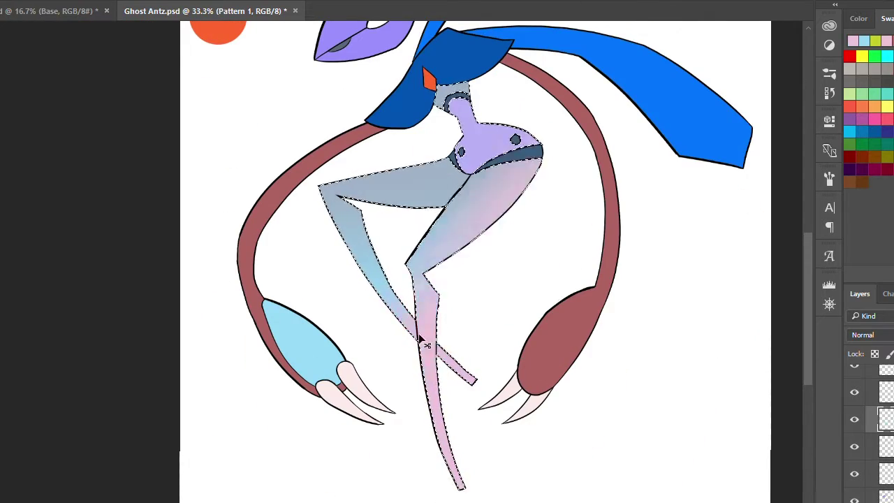
{"action": "left_click_drag", "start_coordinate": [473, 413], "coordinate": [453, 392]}
{"action": "key", "text": "ctrl+d"}
{"action": "scroll", "coordinate": [492, 263], "scroll_direction": "down", "scroll_amount": 2}
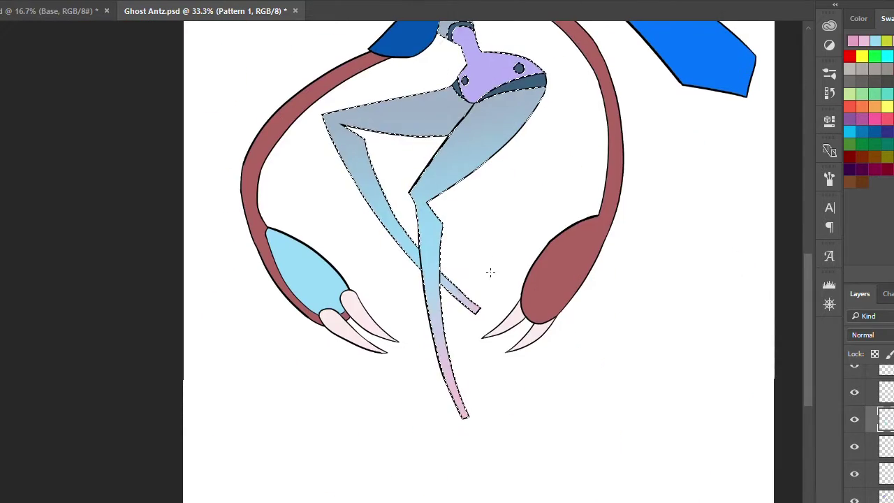
{"action": "key", "text": "ctrl+z"}
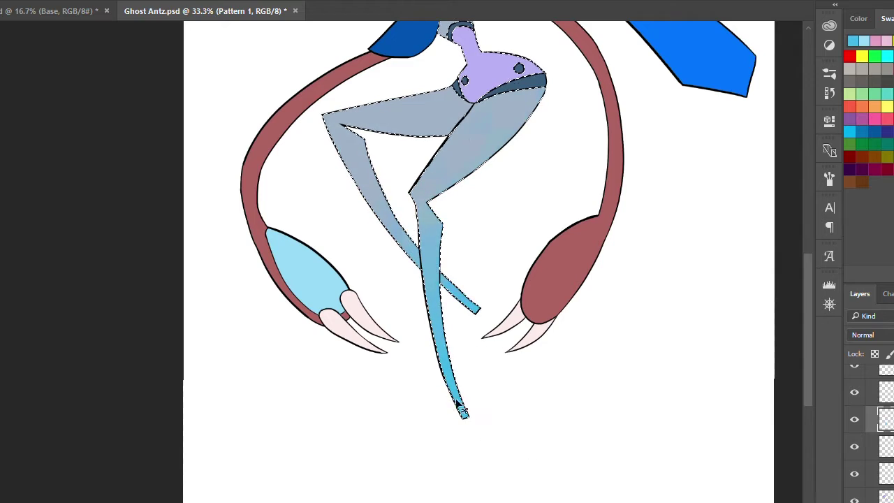
- Fade both lower legs from grey through blue and purple into pink at the tips
{"action": "left_click_drag", "start_coordinate": [458, 402], "coordinate": [472, 390]}
{"action": "scroll", "coordinate": [462, 363], "scroll_direction": "down", "scroll_amount": 2}
{"action": "scroll", "coordinate": [515, 365], "scroll_direction": "up", "scroll_amount": 3}
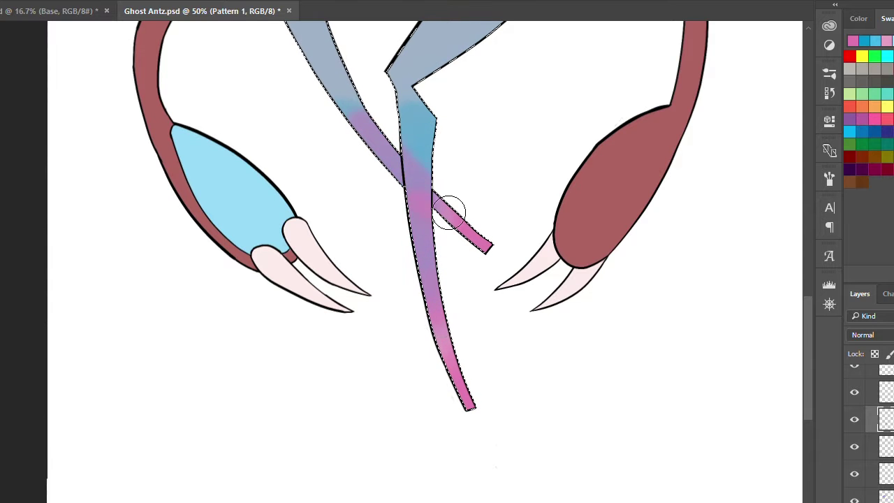
{"action": "scroll", "coordinate": [421, 113], "scroll_direction": "up", "scroll_amount": 1}
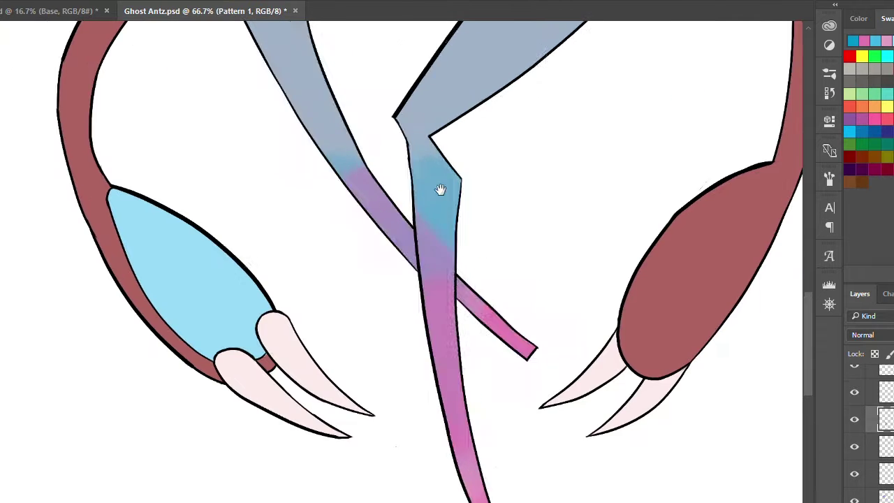
{"action": "scroll", "coordinate": [522, 323], "scroll_direction": "down", "scroll_amount": 3}
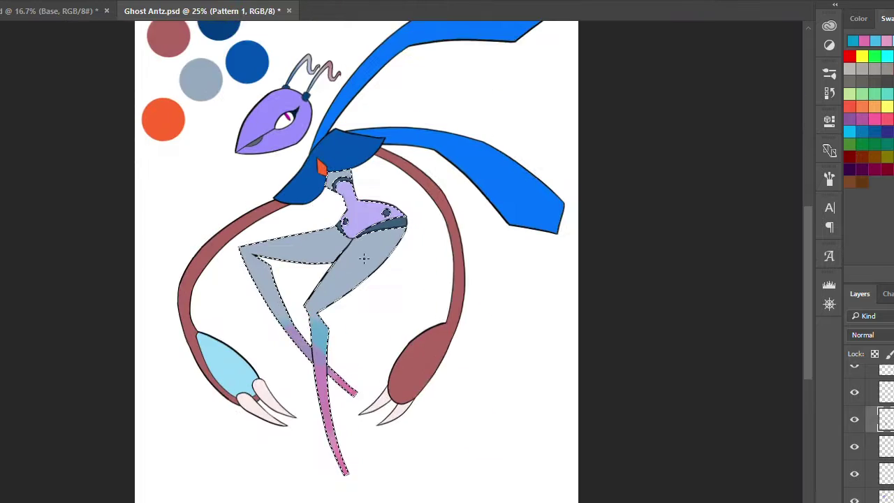
- Set up a duplicate of the Pattern 1 layer with the blue collar's area selected
{"action": "scroll", "coordinate": [353, 235], "scroll_direction": "up", "scroll_amount": 1}
{"action": "key", "text": "ctrl+j"}
{"action": "left_click", "coordinate": [311, 205]}
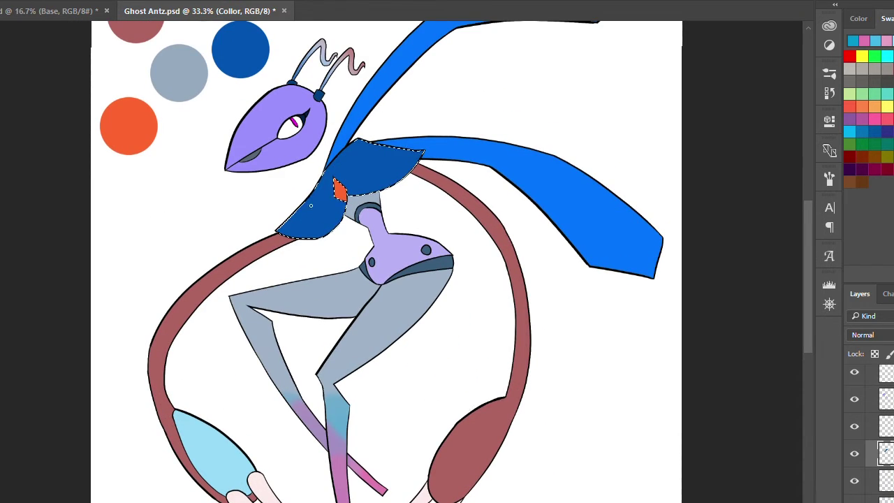
{"action": "left_click", "coordinate": [362, 143], "text": "ctrl"}
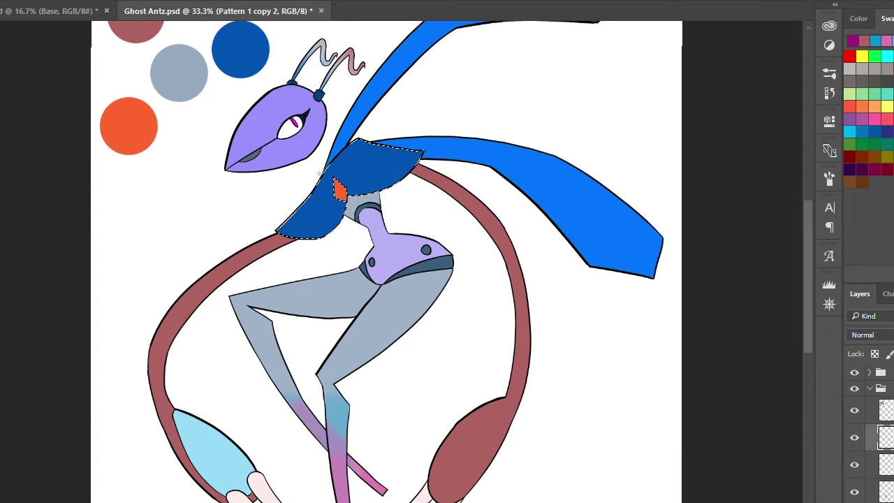
- Try a dark magenta band around the orange jewel on the collar
{"action": "scroll", "coordinate": [318, 172], "scroll_direction": "up", "scroll_amount": 2}
{"action": "left_click_drag", "start_coordinate": [319, 175], "coordinate": [320, 236]}
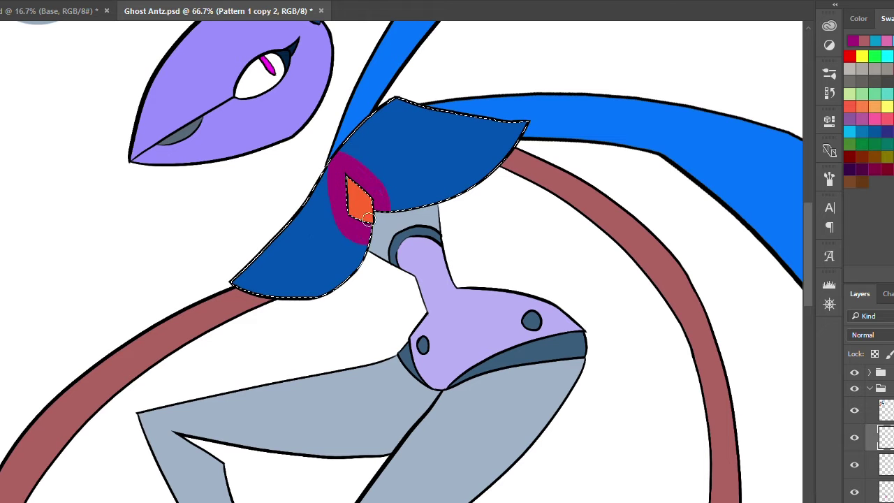
{"action": "key", "text": "ctrl+z"}
{"action": "key", "text": "ctrl+z"}
{"action": "key", "text": "ctrl+z"}
{"action": "scroll", "coordinate": [384, 208], "scroll_direction": "down", "scroll_amount": 3}
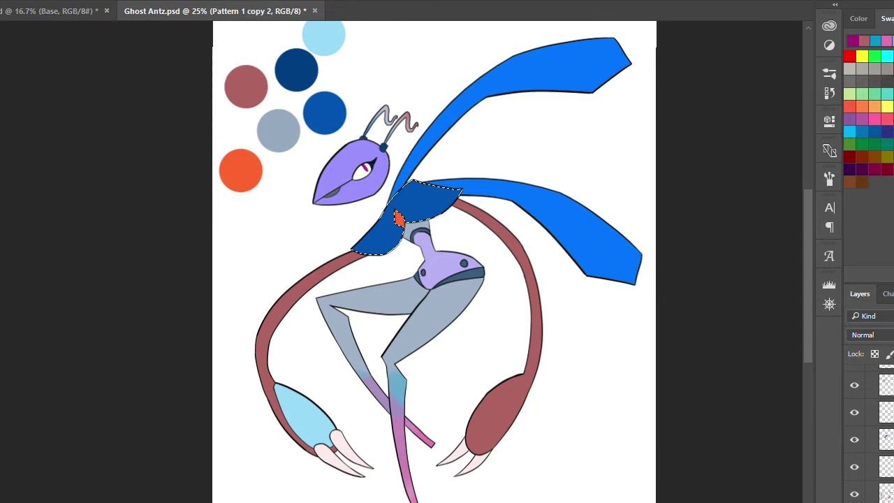
- Recolor the collar dark magenta and the chest jewel pale bluish white
{"action": "left_click", "coordinate": [383, 208], "text": "ctrl"}
{"action": "scroll", "coordinate": [412, 216], "scroll_direction": "up", "scroll_amount": 1}
{"action": "key", "text": "ctrl+d"}
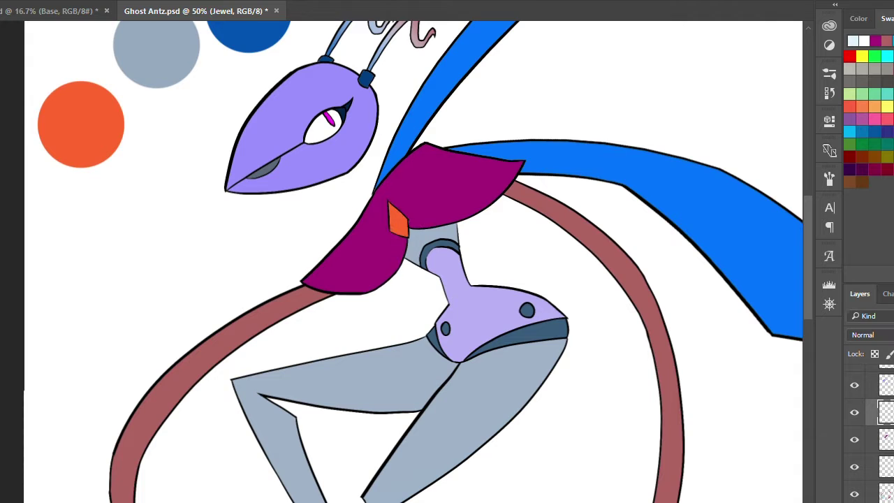
{"action": "key", "text": "ctrl+0"}
{"action": "scroll", "coordinate": [349, 210], "scroll_direction": "up", "scroll_amount": 1}
- Select both wings and apply a gradient on Pattern 1 copy 2 from blue through pale lavender to magenta tips
{"action": "left_click", "coordinate": [884, 491], "text": "ctrl"}
{"action": "left_click", "coordinate": [885, 409]}
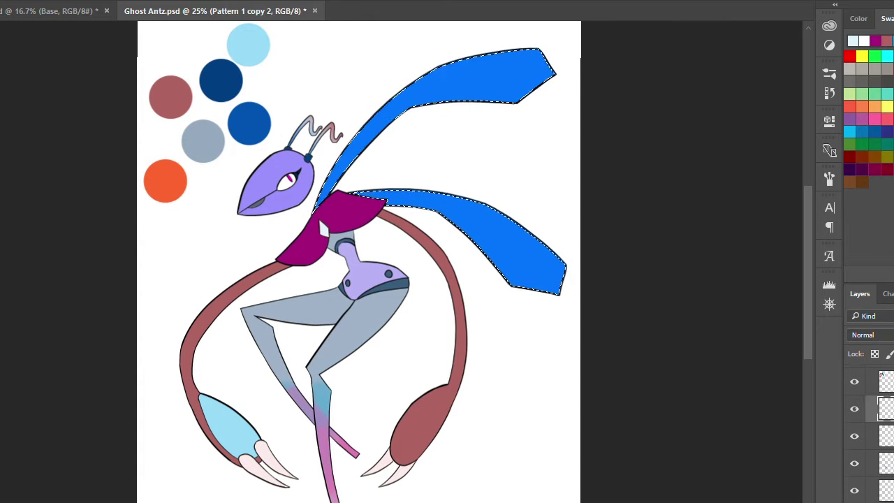
{"action": "left_click_drag", "start_coordinate": [447, 209], "coordinate": [559, 210]}
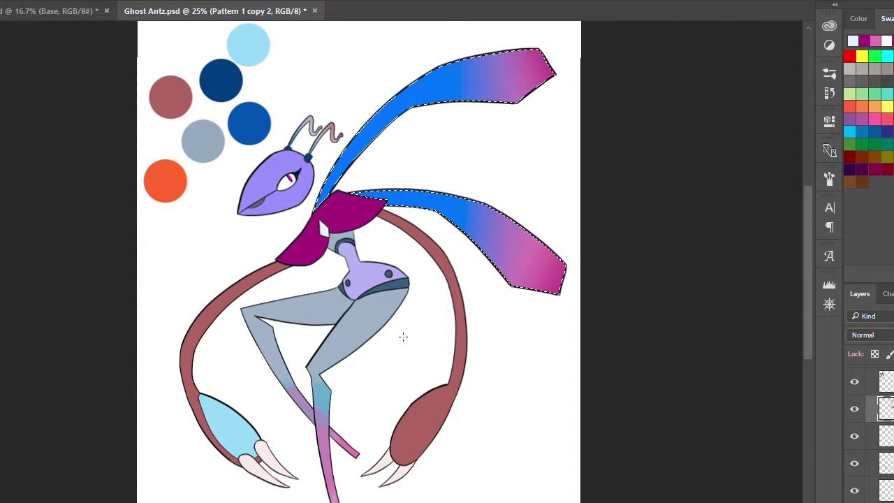
{"action": "left_click_drag", "start_coordinate": [403, 339], "coordinate": [516, 160]}
{"action": "key", "text": "ctrl+minus"}
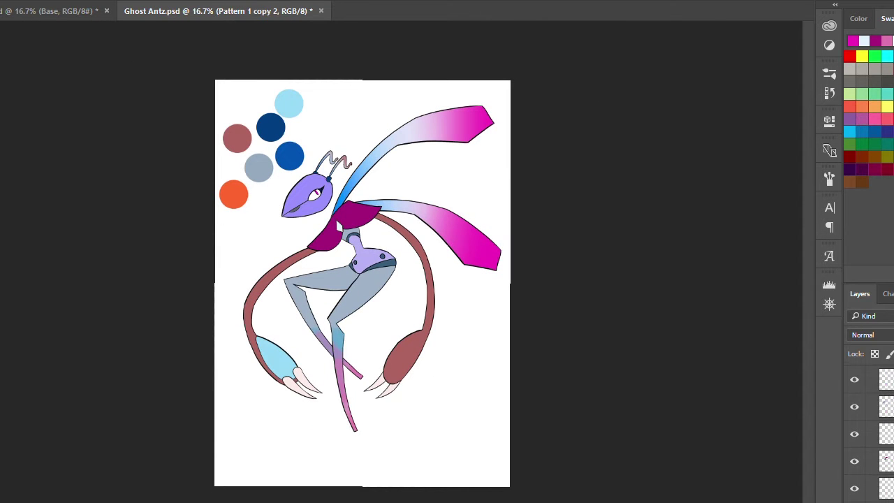
- Select the collar's area and try fading both of its lower flaps to light blue on Pattern 1 copy
{"action": "left_click", "coordinate": [885, 424]}
{"action": "left_click", "coordinate": [886, 424], "text": "ctrl"}
{"action": "key", "text": "ctrl+plus"}
{"action": "key", "text": "ctrl+plus"}
{"action": "key", "text": "ctrl+plus"}
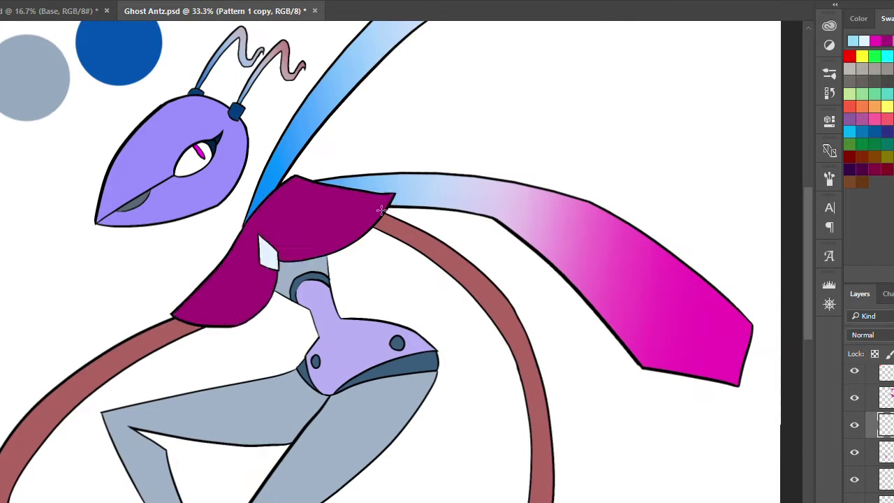
{"action": "left_click_drag", "start_coordinate": [231, 293], "coordinate": [373, 247]}
{"action": "left_click_drag", "start_coordinate": [293, 210], "coordinate": [401, 162]}
{"action": "key", "text": "ctrl+plus"}
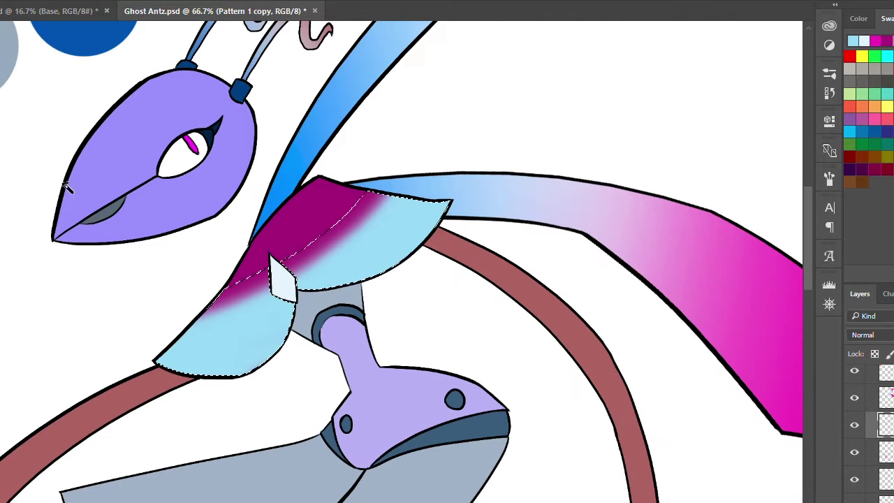
- Rework the blend of the collar's light blue fade, then undo it back to solid dark magenta
{"action": "key", "text": "ctrl+z"}
{"action": "key", "text": "ctrl+z"}
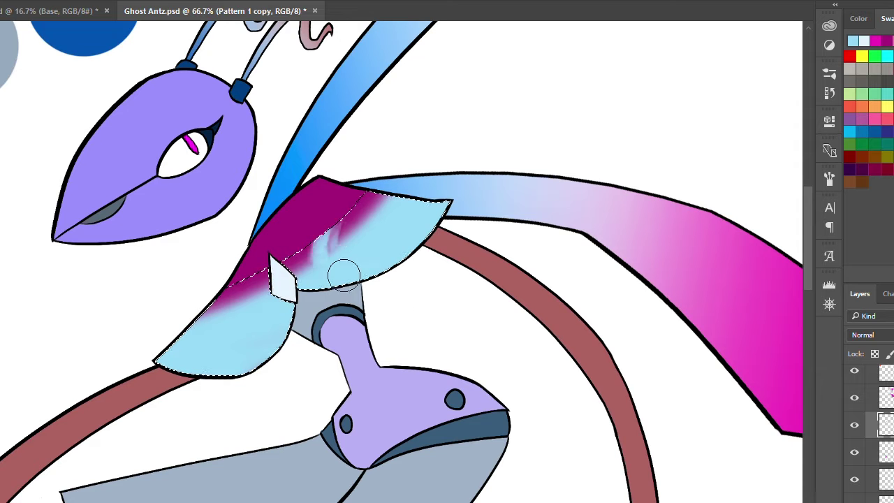
{"action": "key", "text": "ctrl+d"}
{"action": "left_click", "coordinate": [394, 215], "text": "alt"}
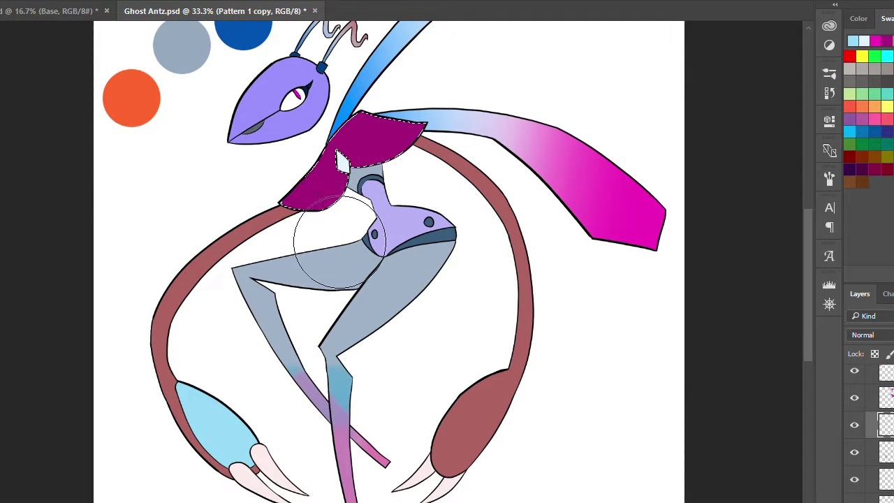
{"action": "key", "text": "ctrl+alt+z"}
- Select the head's area and try a dark magenta forehead stripe and a thin pale mark below the eye
{"action": "left_click", "coordinate": [886, 464]}
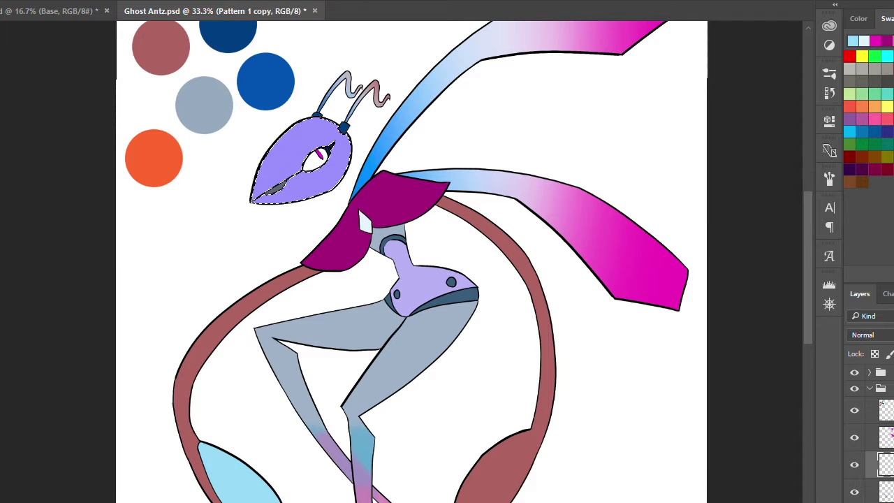
{"action": "left_click", "coordinate": [226, 148]}
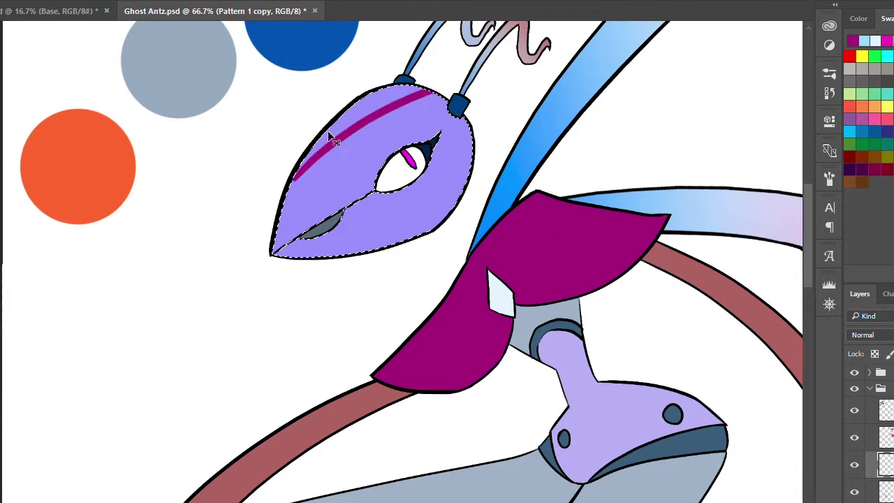
{"action": "left_click_drag", "start_coordinate": [407, 184], "coordinate": [407, 194]}
{"action": "scroll", "coordinate": [408, 194], "scroll_direction": "up", "scroll_amount": 2}
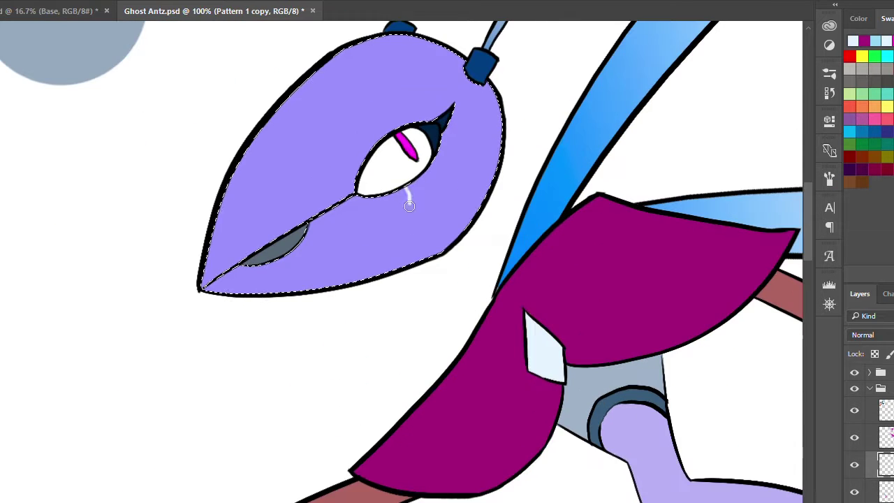
{"action": "left_click_drag", "start_coordinate": [427, 251], "coordinate": [389, 328]}
{"action": "key", "text": "ctrl+z"}
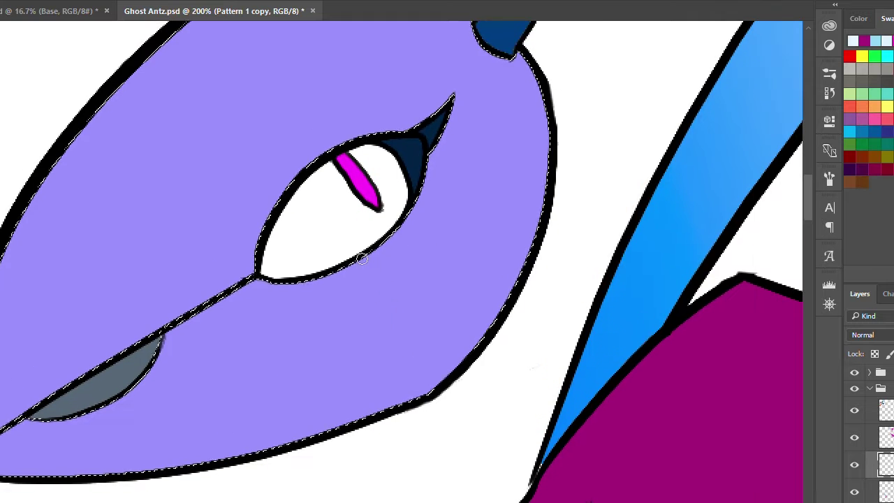
- Paint a pale teardrop with a dark magenta outline below the eye, fading to pink at its lower end
{"action": "left_click_drag", "start_coordinate": [365, 260], "coordinate": [381, 409]}
{"action": "mouse_move", "coordinate": [369, 260]}
{"action": "left_mouse_down"}
{"action": "mouse_move", "coordinate": [416, 325]}
{"action": "mouse_move", "coordinate": [391, 381]}
{"action": "mouse_move", "coordinate": [380, 271]}
{"action": "mouse_move", "coordinate": [398, 352]}
{"action": "mouse_move", "coordinate": [379, 291]}
{"action": "left_mouse_up"}
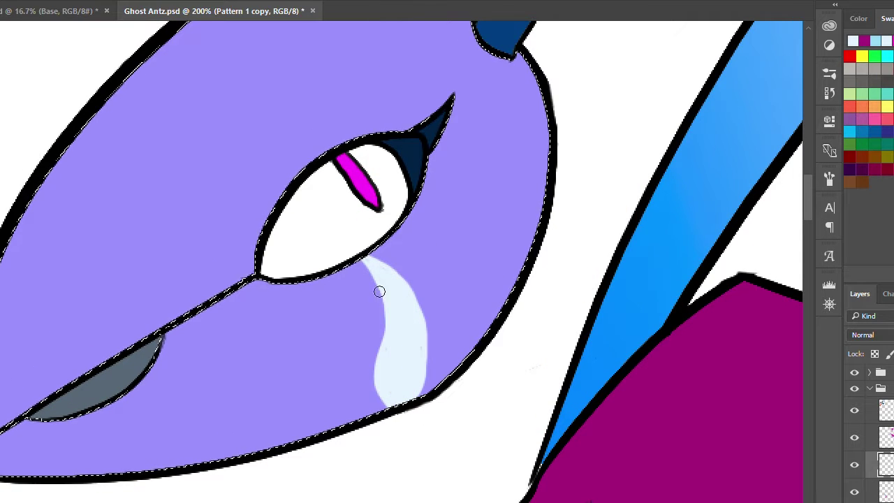
{"action": "left_click", "coordinate": [698, 419], "text": "alt"}
{"action": "mouse_move", "coordinate": [360, 261]}
{"action": "left_mouse_down"}
{"action": "mouse_move", "coordinate": [380, 407]}
{"action": "mouse_move", "coordinate": [423, 388]}
{"action": "mouse_move", "coordinate": [422, 363]}
{"action": "left_mouse_up"}
{"action": "scroll", "coordinate": [429, 225], "scroll_direction": "up", "scroll_amount": 1}
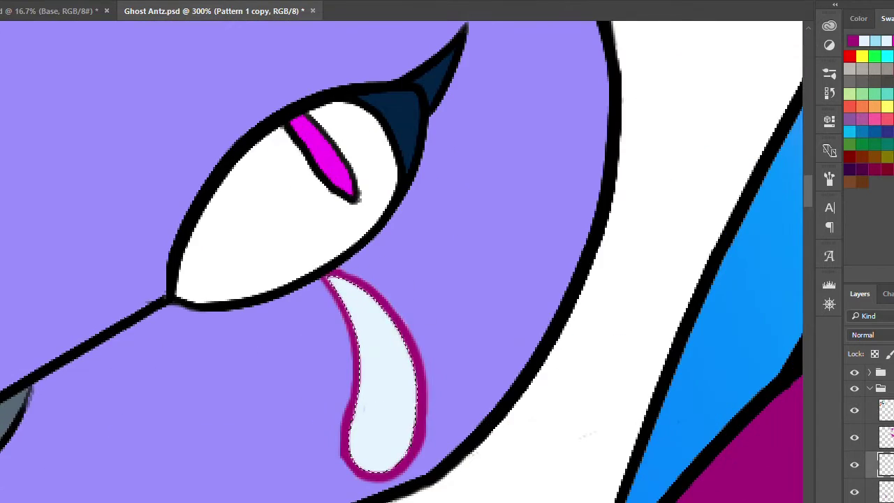
{"action": "left_click_drag", "start_coordinate": [380, 467], "coordinate": [376, 349]}
{"action": "key", "text": "ctrl+0"}
- Select the head's area and fade the snout to pink on the Pattern 1 copy 2 layer
{"action": "key", "text": "alt+bracketleft"}
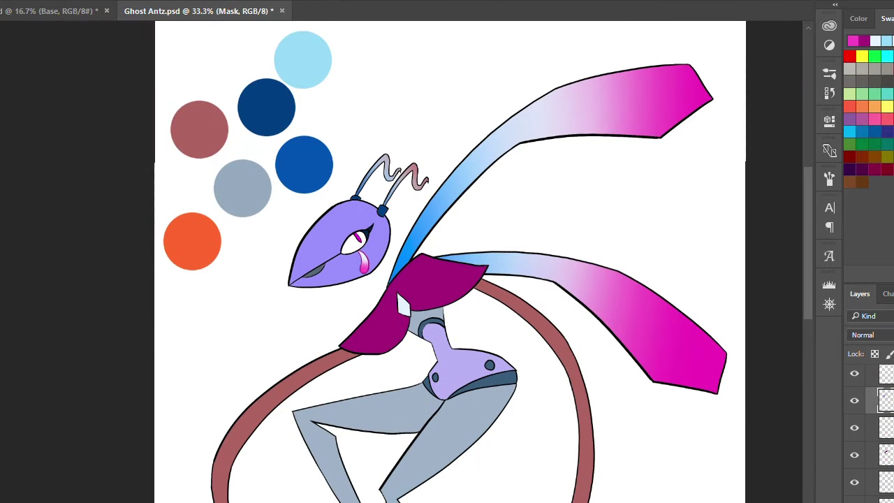
{"action": "key", "text": "alt+bracketleft"}
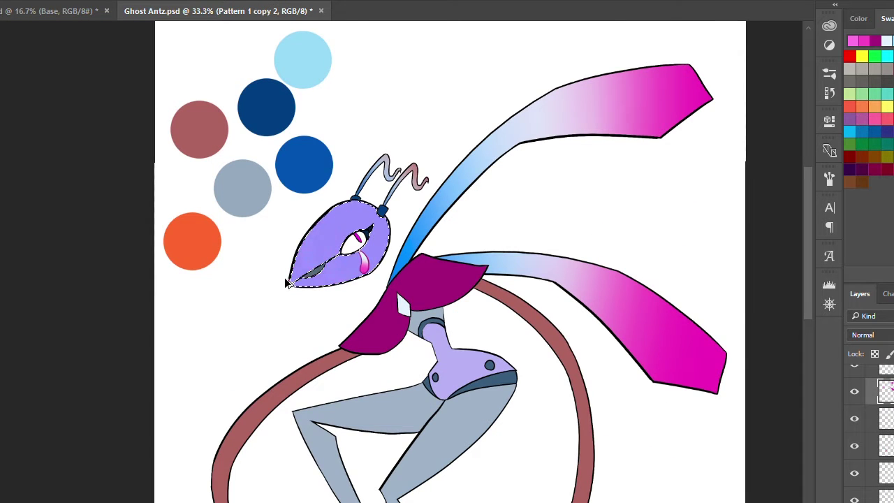
{"action": "scroll", "coordinate": [286, 283], "scroll_direction": "down", "scroll_amount": 1}
{"action": "scroll", "coordinate": [342, 289], "scroll_direction": "up", "scroll_amount": 1}
{"action": "key", "text": "alt+bracketleft"}
{"action": "key", "text": "alt+bracketright"}
- Shade the chest jewel with a gradient from pale white to light blue
{"action": "left_click", "coordinate": [289, 199]}
{"action": "scroll", "coordinate": [289, 200], "scroll_direction": "up", "scroll_amount": 3}
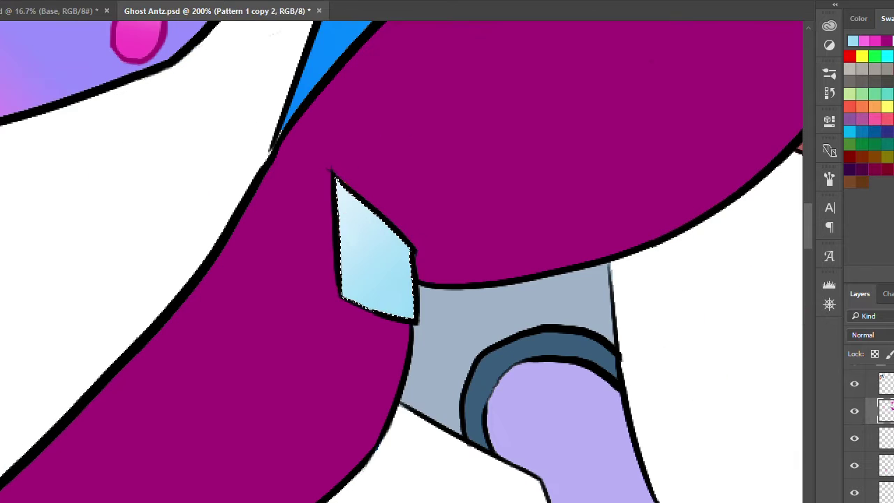
{"action": "key", "text": "ctrl+d"}
- Hide the gradient layer and recolor the base of both wings dark blue on the Wings layer
{"action": "key", "text": "alt+bracketleft"}
{"action": "key", "text": "alt+bracketleft"}
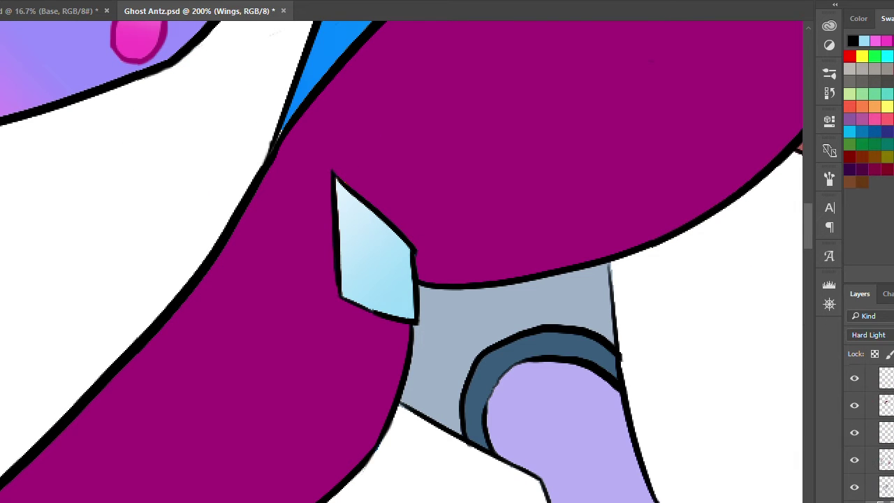
{"action": "key", "text": "shift+alt+n"}
{"action": "scroll", "coordinate": [337, 121], "scroll_direction": "up", "scroll_amount": 2}
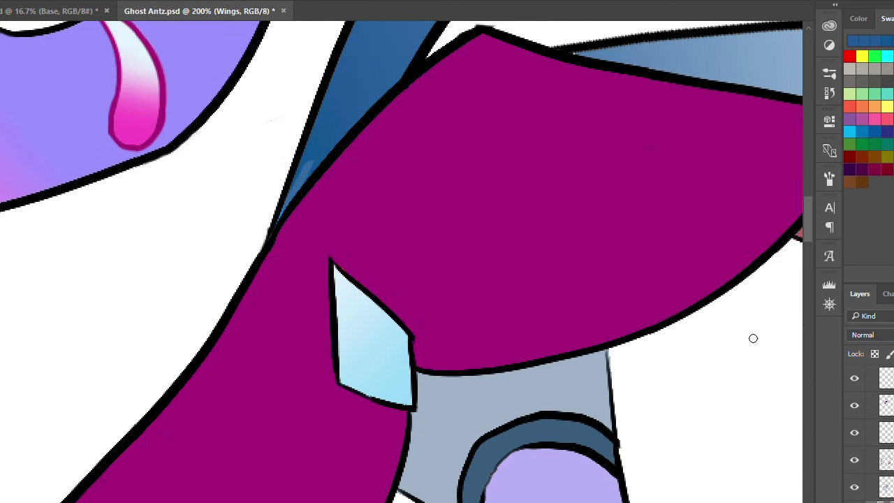
{"action": "scroll", "coordinate": [280, 146], "scroll_direction": "down", "scroll_amount": 3}
{"action": "scroll", "coordinate": [425, 236], "scroll_direction": "up", "scroll_amount": 3}
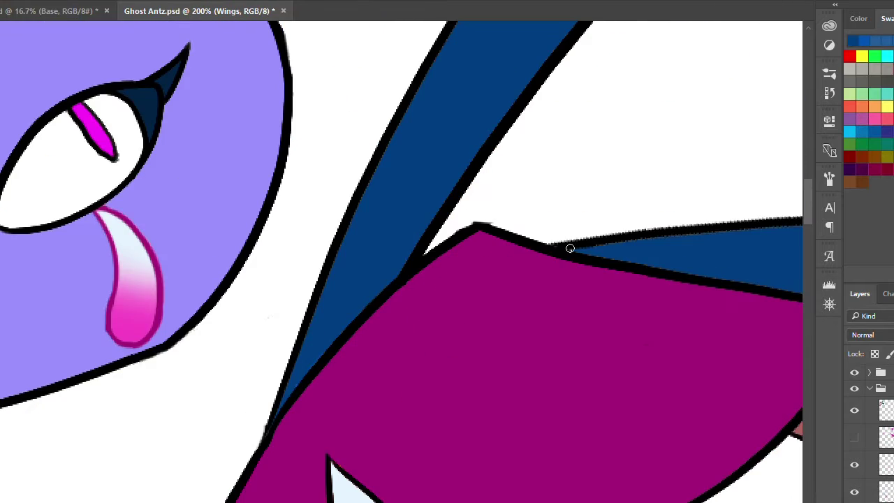
{"action": "scroll", "coordinate": [605, 325], "scroll_direction": "right", "scroll_amount": 3}
{"action": "scroll", "coordinate": [672, 111], "scroll_direction": "up", "scroll_amount": 1}
{"action": "scroll", "coordinate": [712, 295], "scroll_direction": "down", "scroll_amount": 4}
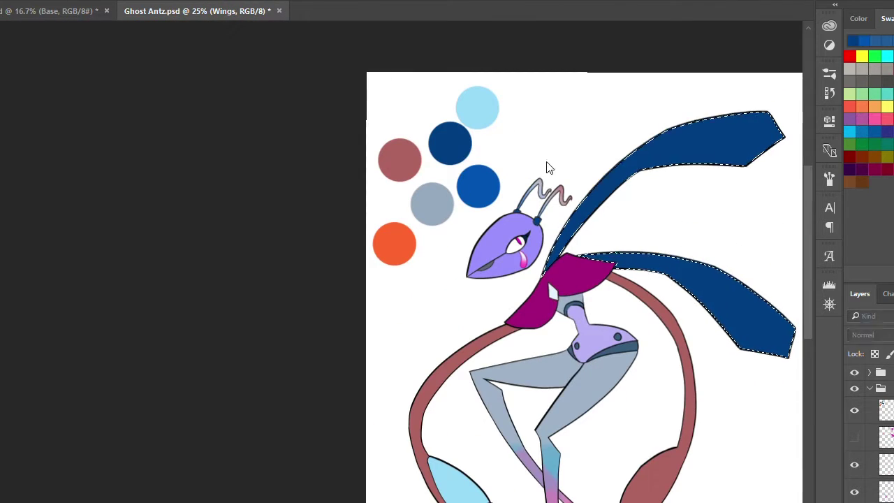
- Show the gradient layer over the dark blue wings again and clear the selection
{"action": "key", "text": "ctrl+alt+z"}
{"action": "scroll", "coordinate": [558, 182], "scroll_direction": "up", "scroll_amount": 2}
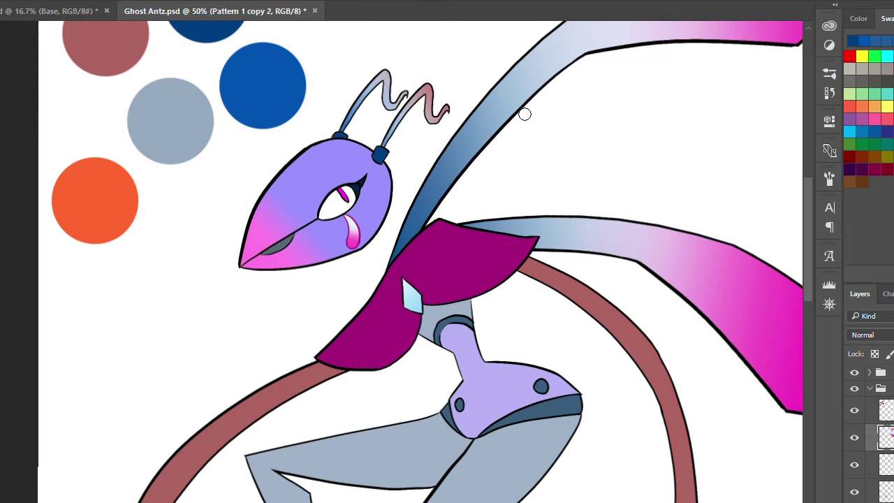
{"action": "scroll", "coordinate": [572, 136], "scroll_direction": "down", "scroll_amount": 2}
{"action": "scroll", "coordinate": [672, 244], "scroll_direction": "up", "scroll_amount": 3}
{"action": "scroll", "coordinate": [520, 251], "scroll_direction": "up", "scroll_amount": 1}
{"action": "scroll", "coordinate": [387, 321], "scroll_direction": "down", "scroll_amount": 2}
- Select both wings' area and paint a round dark blue spot near the upper wing's tip on Pattern 1 copy 2
{"action": "key", "text": "ctrl+alt+z"}
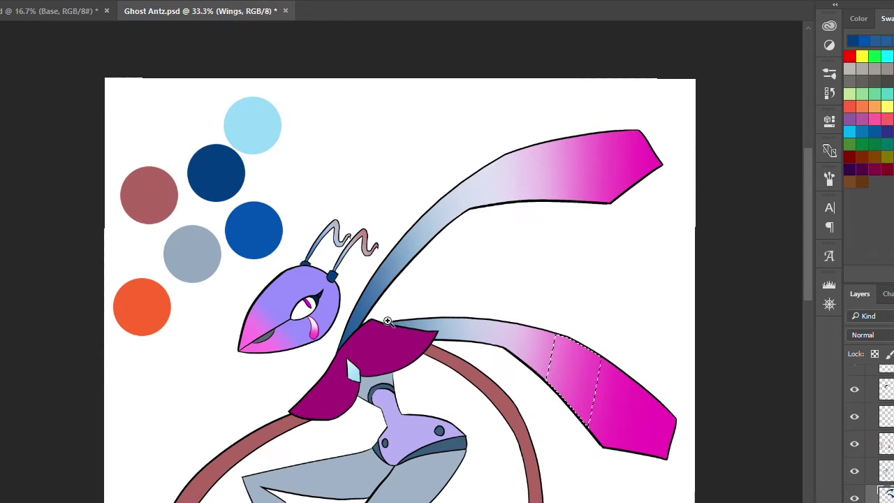
{"action": "key", "text": "ctrl+alt+z"}
{"action": "scroll", "coordinate": [608, 155], "scroll_direction": "up", "scroll_amount": 2}
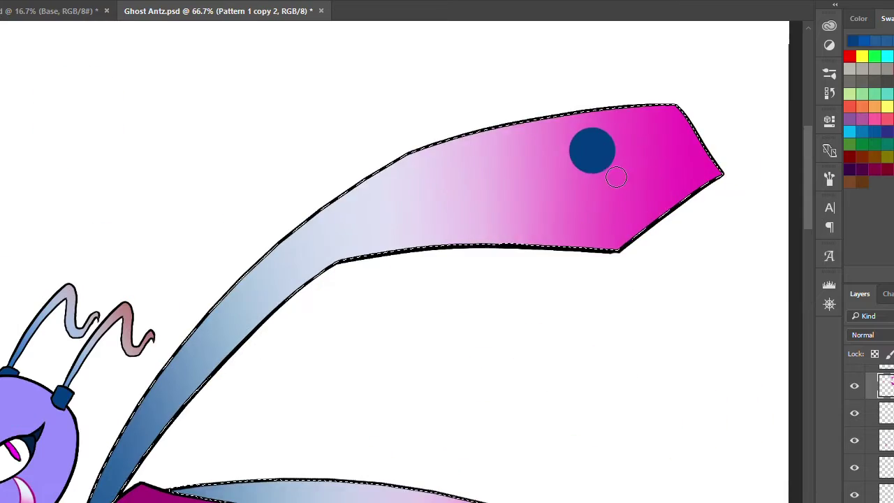
{"action": "scroll", "coordinate": [471, 322], "scroll_direction": "down", "scroll_amount": 2}
{"action": "scroll", "coordinate": [495, 319], "scroll_direction": "up", "scroll_amount": 1}
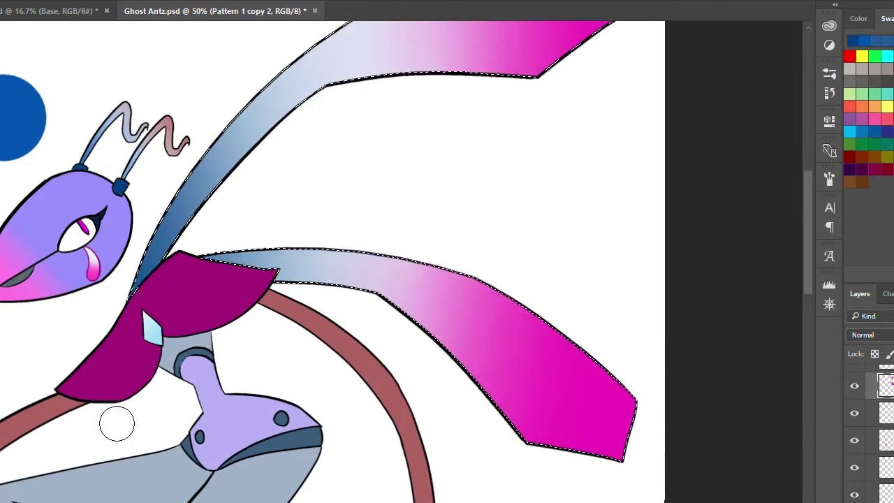
- Paint a pale blue band along the lower edge and a medium blue band across the end of both wing tips
{"action": "scroll", "coordinate": [67, 229], "scroll_direction": "up", "scroll_amount": 1}
{"action": "left_click_drag", "start_coordinate": [631, 403], "coordinate": [548, 392]}
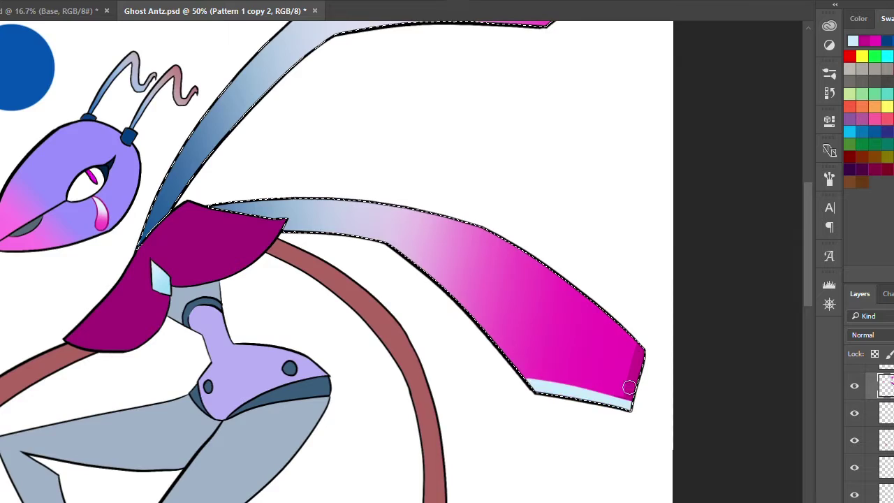
{"action": "scroll", "coordinate": [629, 387], "scroll_direction": "down", "scroll_amount": 1}
{"action": "scroll", "coordinate": [629, 387], "scroll_direction": "up", "scroll_amount": 1}
{"action": "scroll", "coordinate": [605, 273], "scroll_direction": "up", "scroll_amount": 1}
{"action": "mouse_move", "coordinate": [604, 273]}
{"action": "left_mouse_down"}
{"action": "mouse_move", "coordinate": [567, 431]}
{"action": "mouse_move", "coordinate": [546, 336]}
{"action": "mouse_move", "coordinate": [608, 323]}
{"action": "left_mouse_up"}
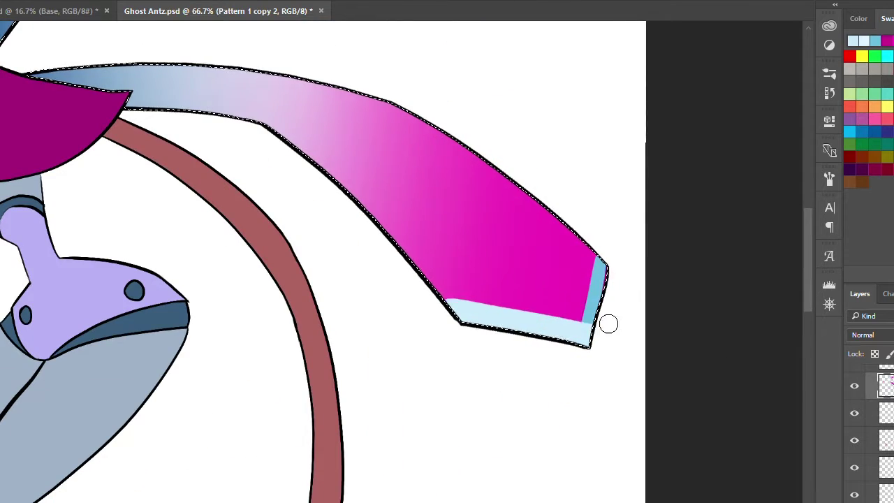
{"action": "scroll", "coordinate": [568, 426], "scroll_direction": "down", "scroll_amount": 1}
{"action": "scroll", "coordinate": [549, 266], "scroll_direction": "up", "scroll_amount": 1}
{"action": "mouse_move", "coordinate": [523, 184]}
{"action": "left_mouse_down"}
{"action": "mouse_move", "coordinate": [656, 342]}
{"action": "mouse_move", "coordinate": [705, 175]}
{"action": "mouse_move", "coordinate": [463, 331]}
{"action": "left_mouse_up"}
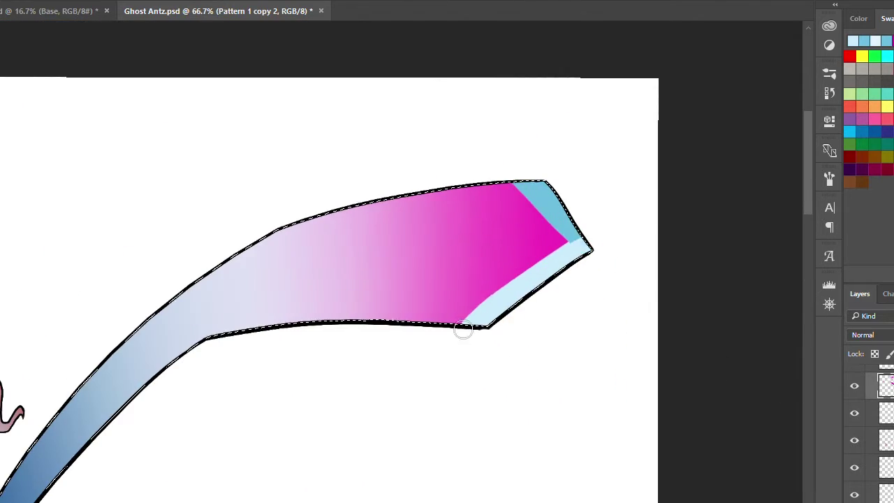
{"action": "scroll", "coordinate": [577, 202], "scroll_direction": "down", "scroll_amount": 3}
{"action": "scroll", "coordinate": [854, 447], "scroll_direction": "down", "scroll_amount": 1}
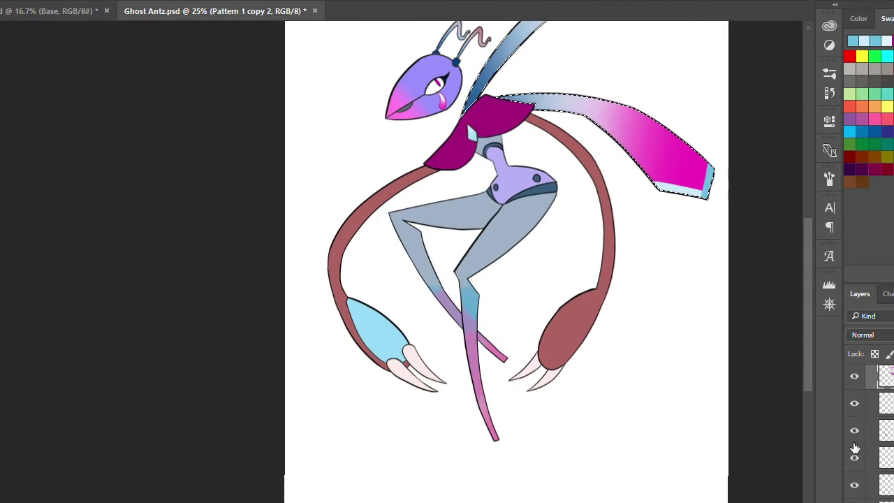
- Select both arms' area and shade them on Pattern 1 copy 2 with a pale blue gradient fading downward from the shoulders
{"action": "left_click", "coordinate": [865, 457]}
{"action": "left_click", "coordinate": [865, 443]}
{"action": "scroll", "coordinate": [513, 419], "scroll_direction": "up", "scroll_amount": 2}
{"action": "scroll", "coordinate": [290, 415], "scroll_direction": "down", "scroll_amount": 3}
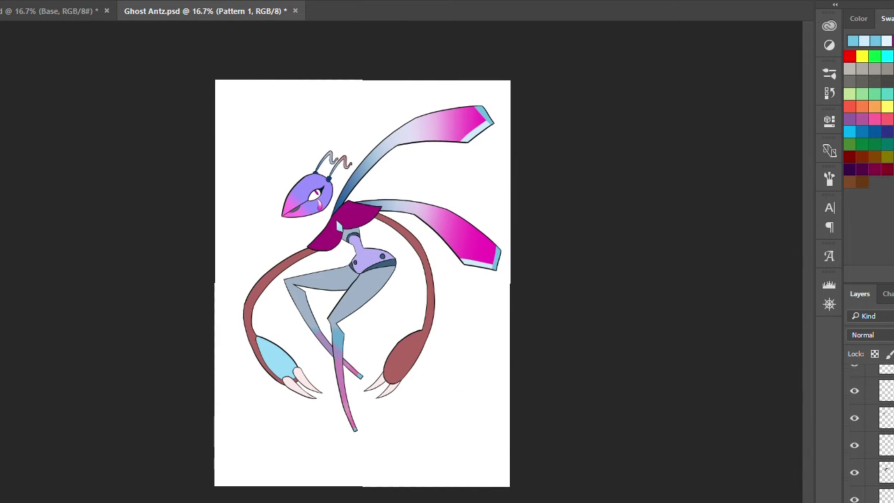
{"action": "key", "text": "alt+bracketright"}
{"action": "key", "text": "alt+bracketright"}
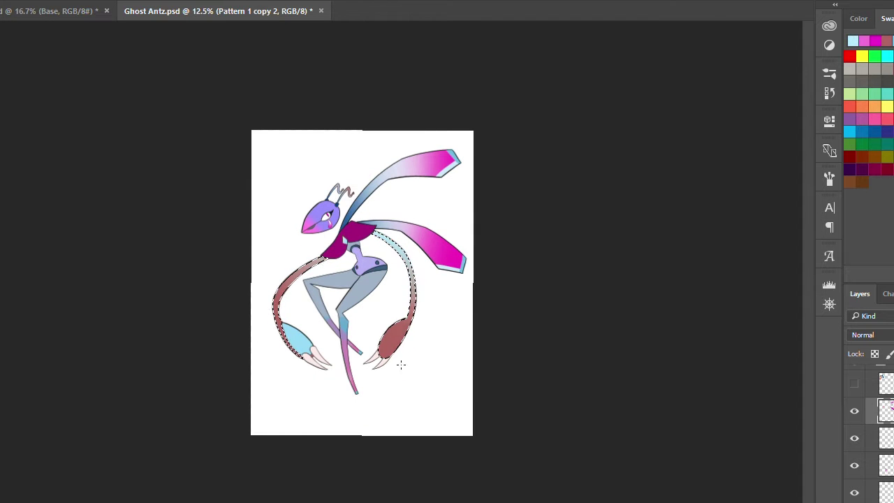
- Recolor the antenna outlines blue on the Antena layer and the head outlines magenta on the Mask layer, with transparent pixels locked
{"action": "scroll", "coordinate": [455, 328], "scroll_direction": "up", "scroll_amount": 1}
{"action": "key", "text": "alt+bracketright"}
{"action": "key", "text": "alt+bracketright"}
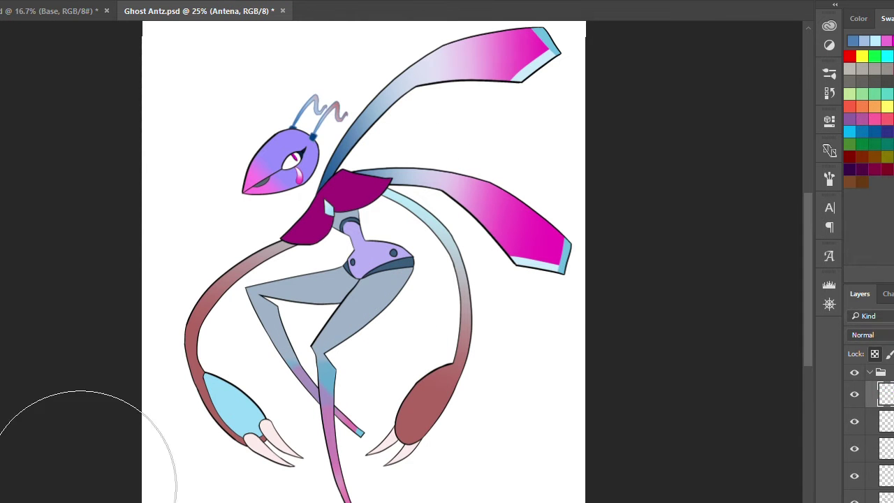
{"action": "key", "text": "alt+bracketright"}
{"action": "key", "text": "alt+bracketleft"}
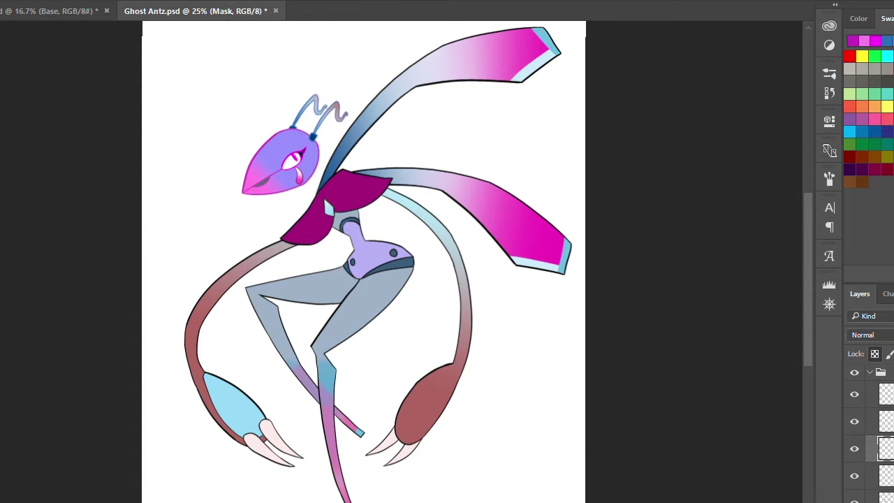
- Recolor the collar outline blue and the arm outlines dark teal, with magenta near the shoulders, on their line layers
{"action": "key", "text": "alt+bracketleft"}
{"action": "key", "text": "alt+bracketleft"}
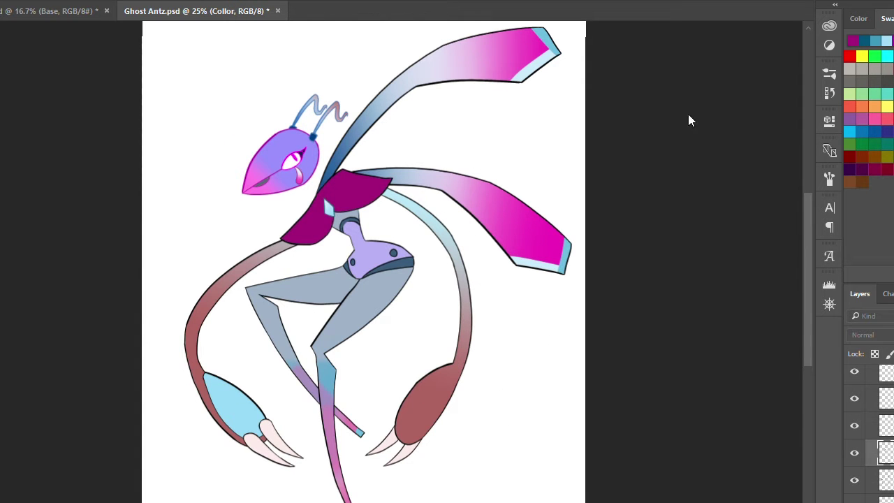
{"action": "key", "text": "alt+bracketleft"}
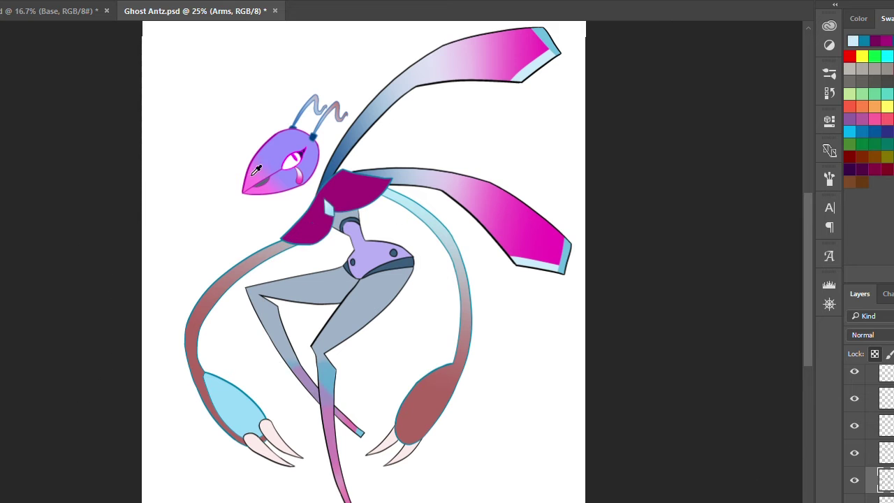
{"action": "left_click", "coordinate": [375, 189], "text": "alt"}
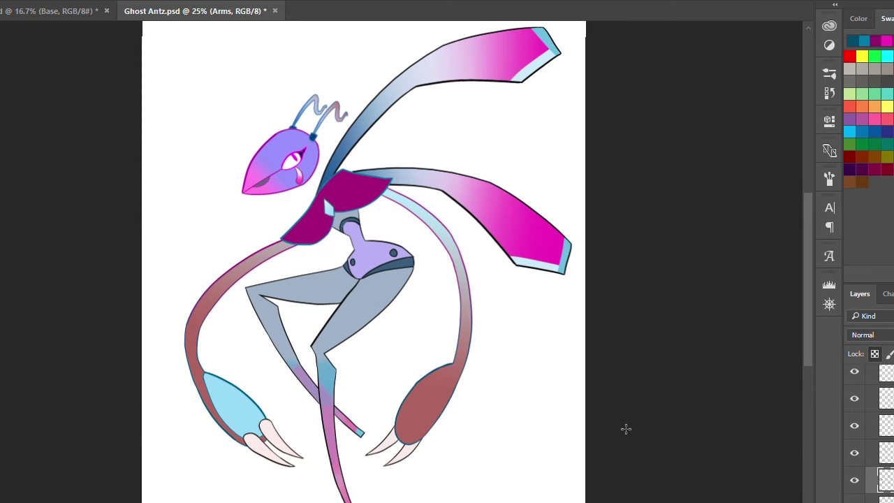
- Recolor the body outlines dark navy with magenta around the hips, and the wing outlines magenta with pale pink tips
{"action": "key", "text": "alt+bracketleft"}
{"action": "left_click", "coordinate": [382, 265], "text": "alt"}
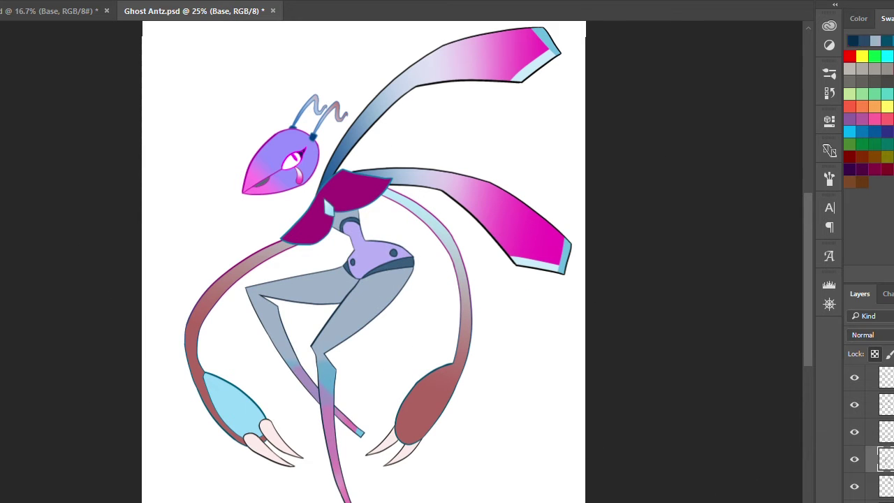
{"action": "key", "text": "alt+bracketleft"}
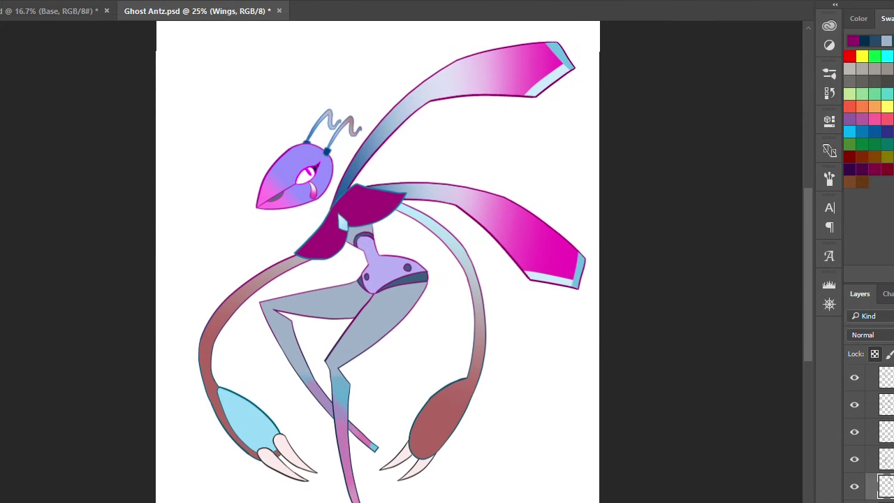
{"action": "scroll", "coordinate": [691, 124], "scroll_direction": "up", "scroll_amount": 2}
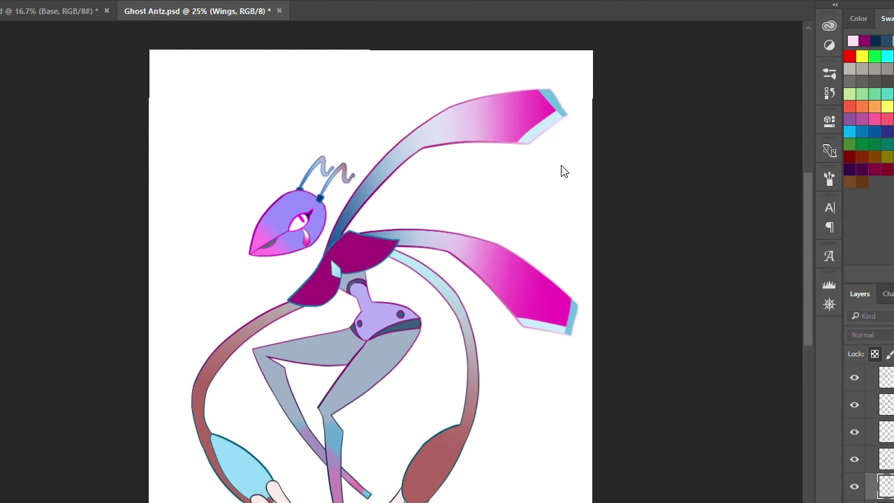
- Tint the wing tip and leg outlines purple, and the forearm and claw outlines light purple
{"action": "key", "text": "alt+bracketright"}
{"action": "scroll", "coordinate": [103, 403], "scroll_direction": "down", "scroll_amount": 5}
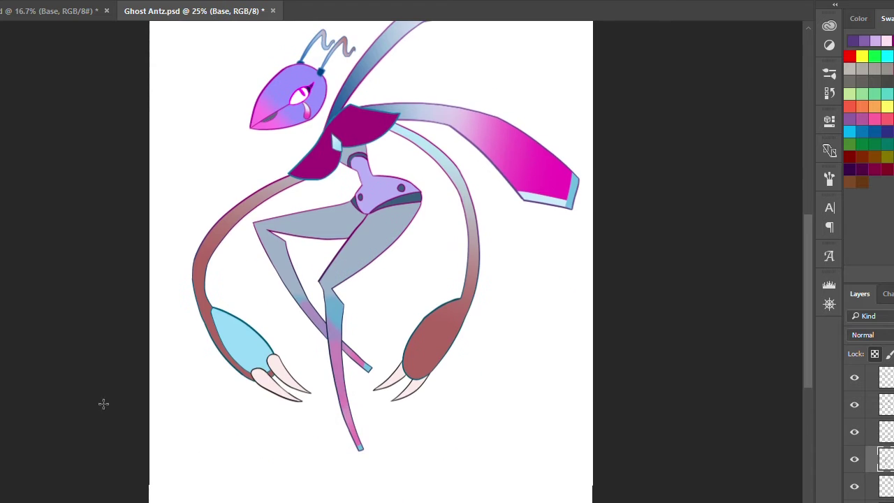
{"action": "scroll", "coordinate": [308, 405], "scroll_direction": "up", "scroll_amount": 2}
{"action": "key", "text": "alt+bracketright"}
{"action": "key", "text": "alt+bracketright"}
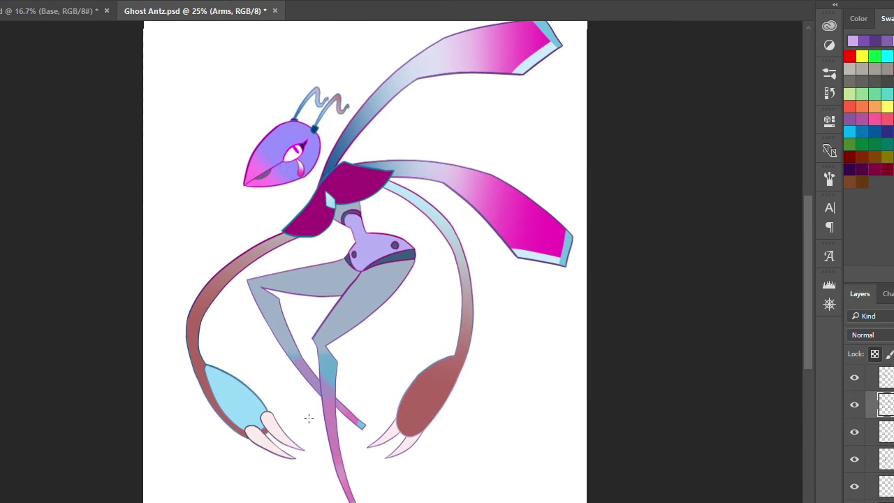
{"action": "key", "text": "alt+bracketleft"}
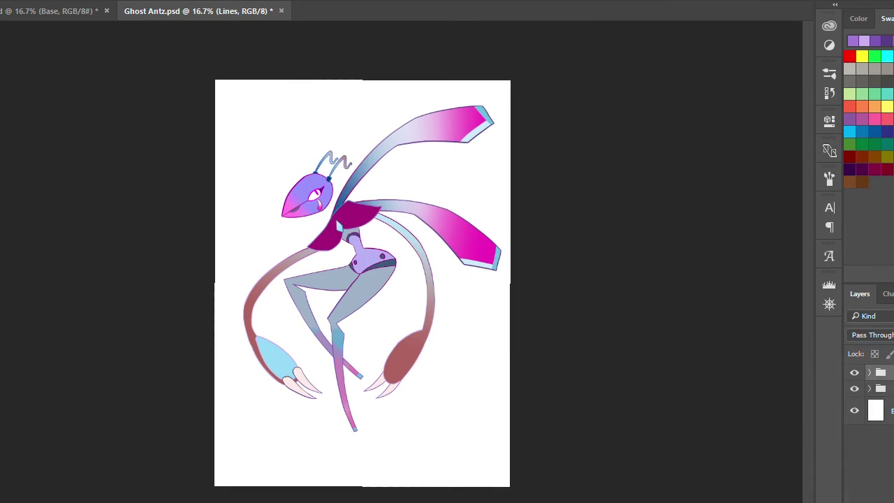
- Add a new layer above the white background, fill the whole canvas with dark greenish gray, and clear the selection
{"action": "key", "text": "alt+bracketleft"}
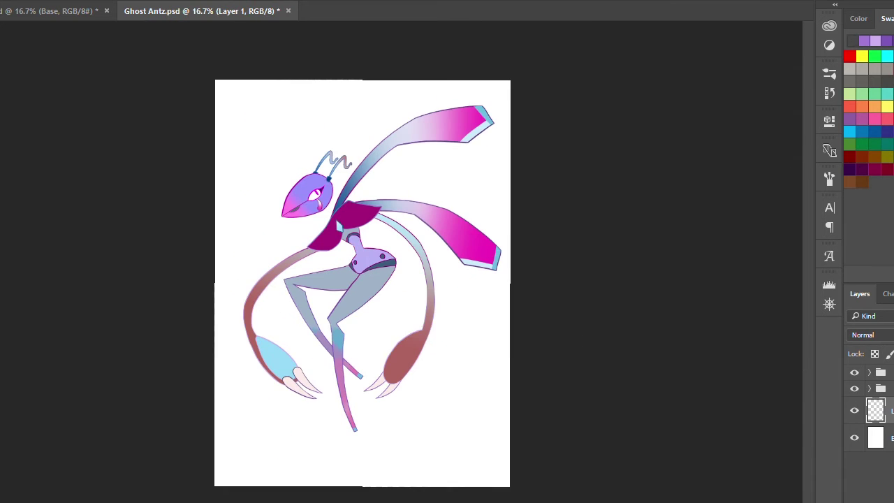
{"action": "key", "text": "ctrl+a"}
{"action": "key", "text": "alt+BackSpace"}
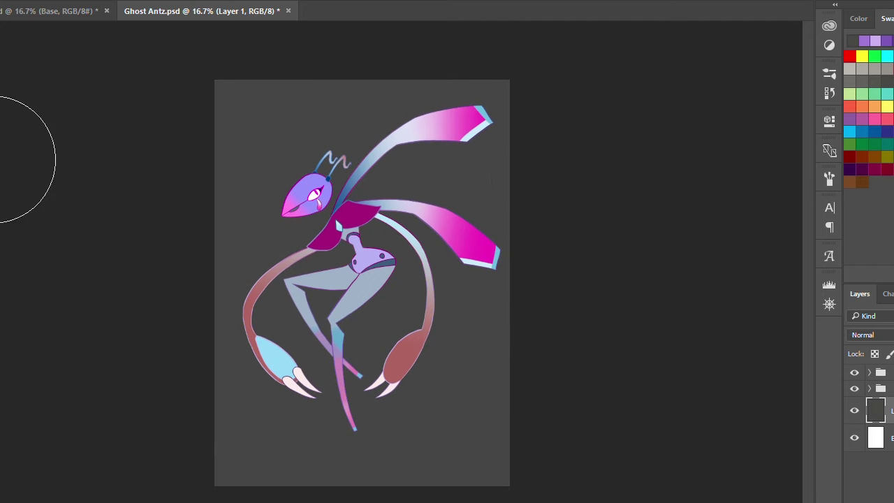
{"action": "key", "text": "alt+BackSpace"}
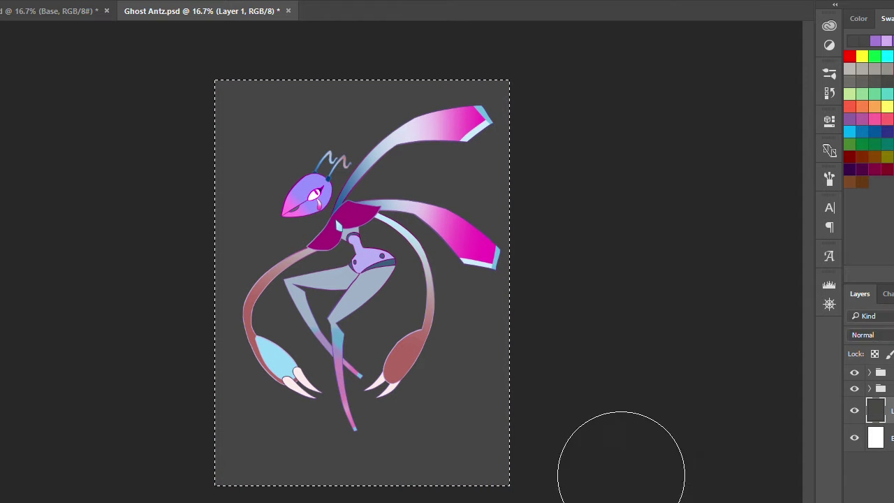
{"action": "key", "text": "ctrl+d"}
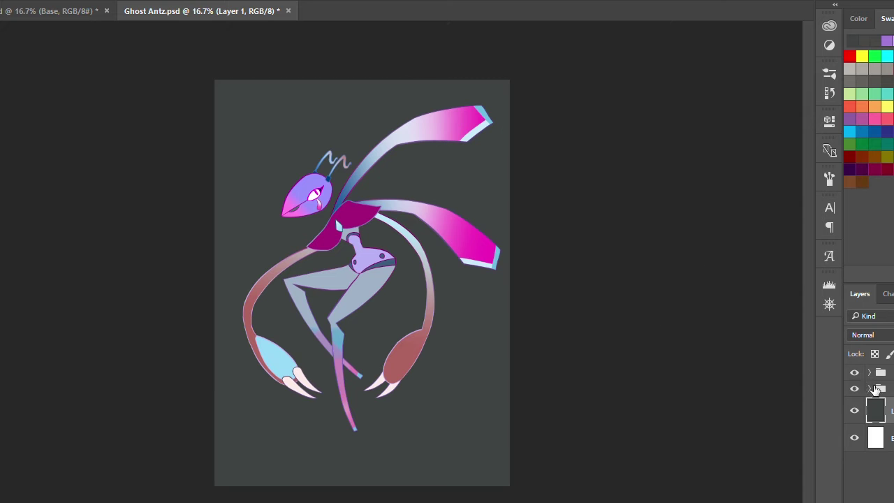
- Select both wings' area and recolor it on Pattern 1 copy 2 with light blue fading from the dark blue base
{"action": "left_click", "coordinate": [868, 388]}
{"action": "left_click", "coordinate": [885, 478], "text": "ctrl"}
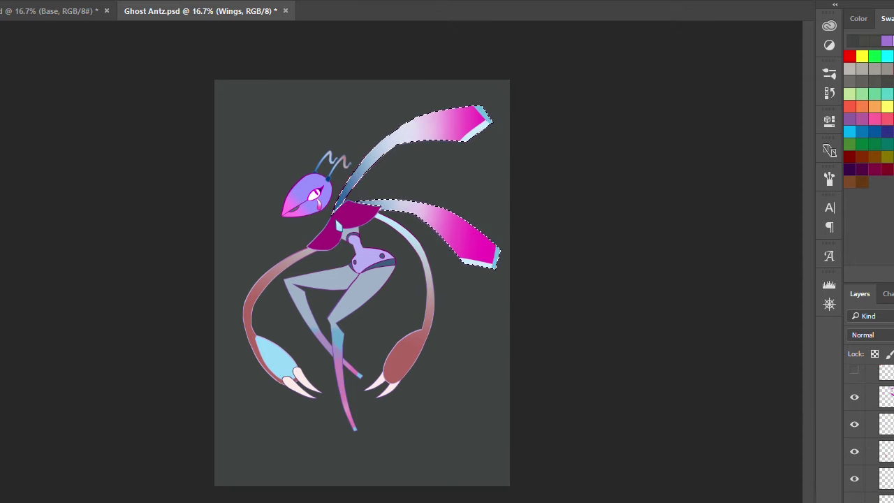
{"action": "key", "text": "alt+bracketright"}
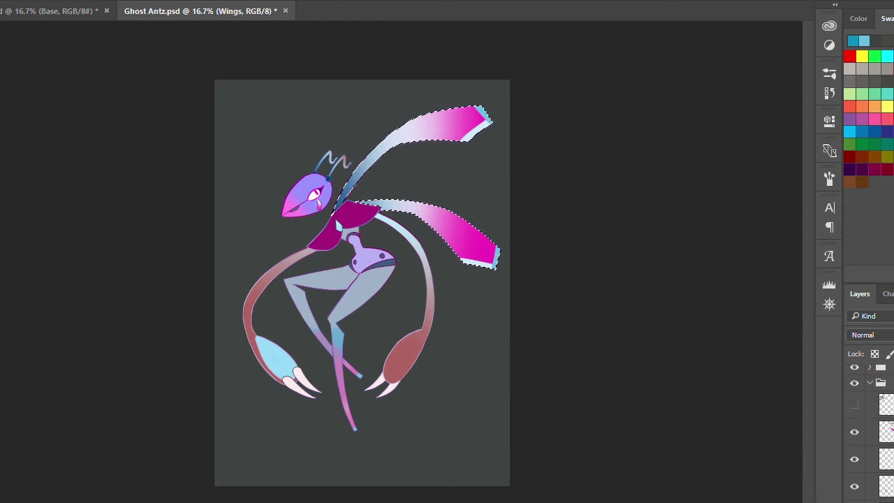
{"action": "key", "text": "alt+BackSpace"}
{"action": "key", "text": "alt+BackSpace"}
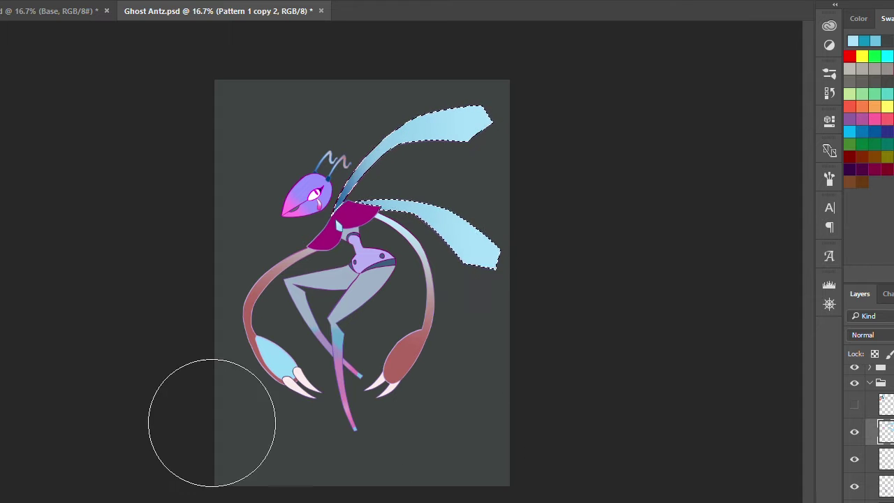
- Paint a bright cyan band along the lower edge of the upper wing's tip and dark navy on its upper corner
{"action": "scroll", "coordinate": [480, 139], "scroll_direction": "up", "scroll_amount": 3}
{"action": "left_click_drag", "start_coordinate": [461, 180], "coordinate": [550, 143]}
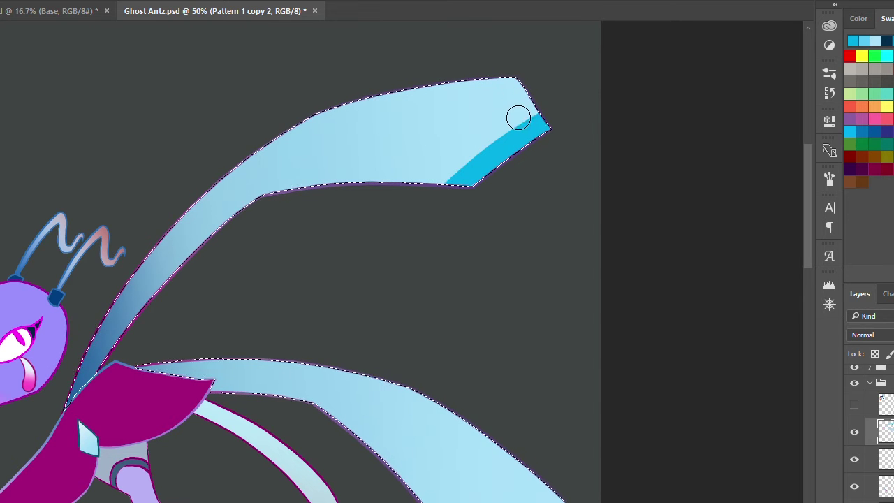
{"action": "left_click_drag", "start_coordinate": [518, 118], "coordinate": [496, 81]}
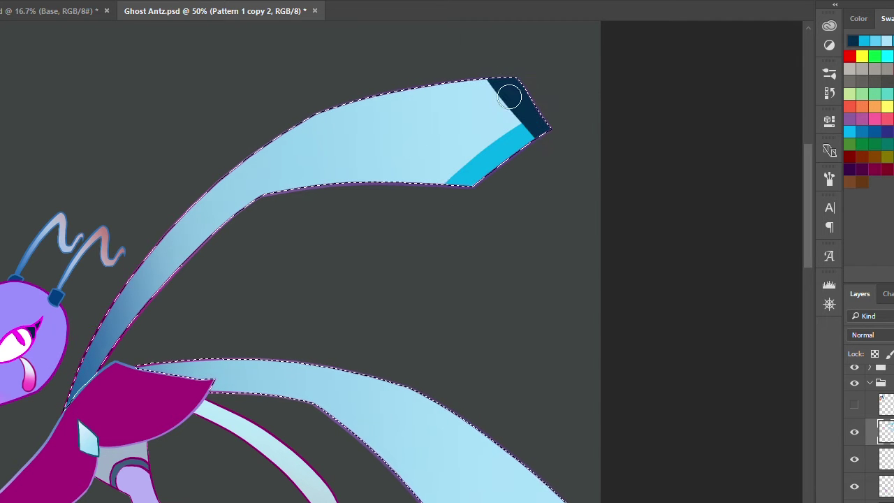
{"action": "left_click", "coordinate": [463, 183], "text": "alt"}
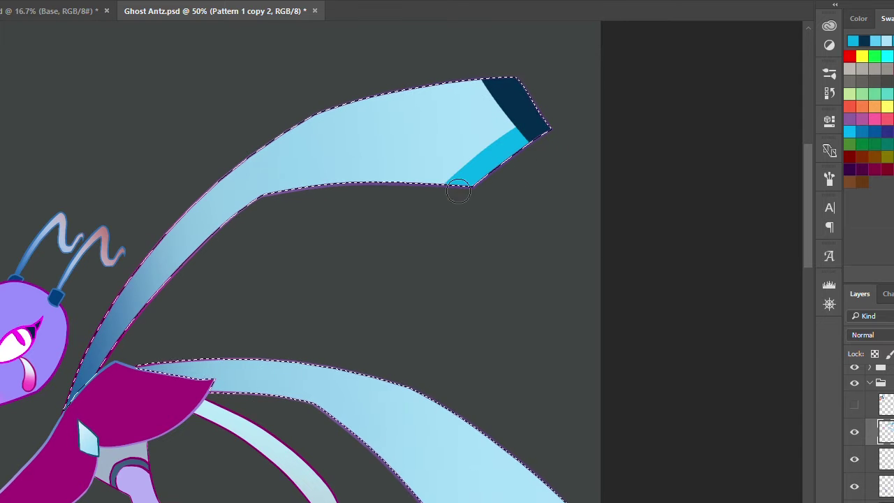
{"action": "left_click_drag", "start_coordinate": [537, 127], "coordinate": [471, 174]}
{"action": "mouse_move", "coordinate": [544, 126]}
{"action": "left_mouse_down"}
{"action": "mouse_move", "coordinate": [447, 191]}
{"action": "mouse_move", "coordinate": [467, 191]}
{"action": "left_mouse_up"}
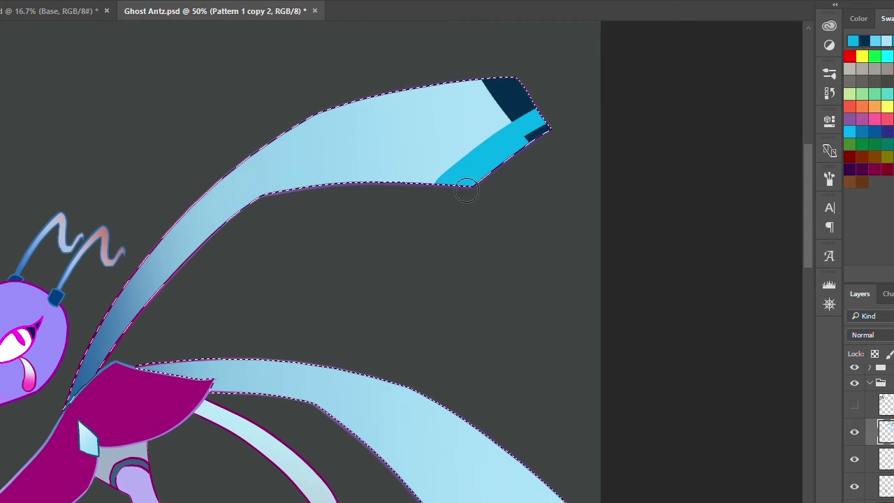
- Paint a bright cyan band along the lower edge of the lower wing's tip and dark navy on its outer corner
{"action": "scroll", "coordinate": [497, 209], "scroll_direction": "down", "scroll_amount": 4}
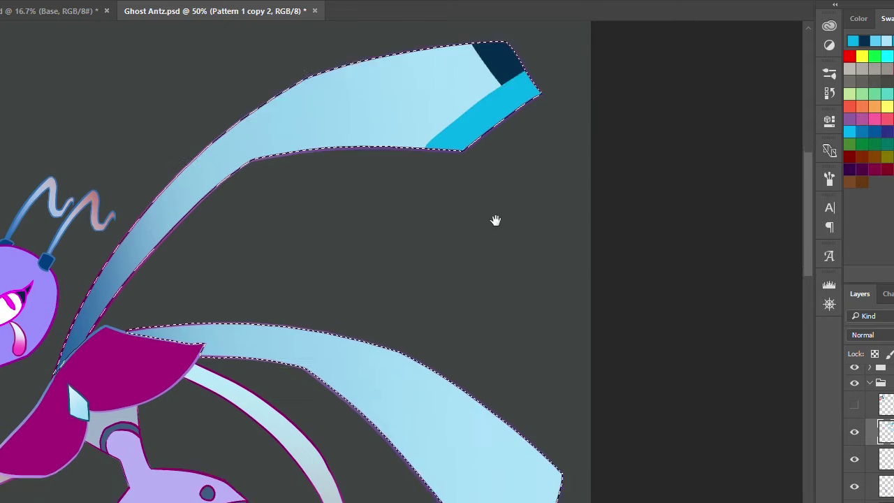
{"action": "left_click_drag", "start_coordinate": [440, 407], "coordinate": [427, 381]}
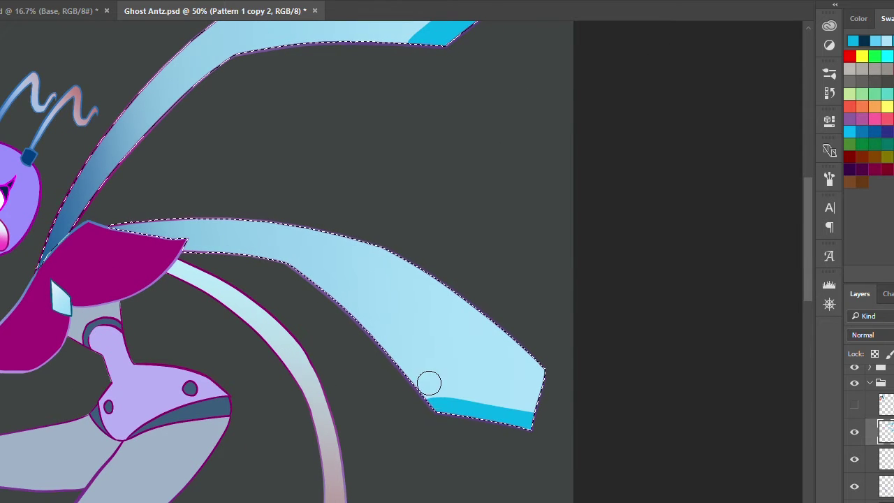
{"action": "key", "text": "x"}
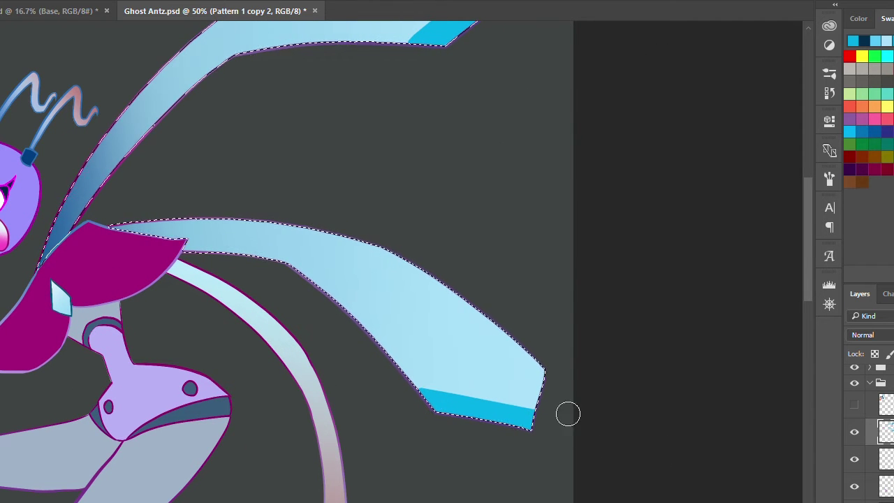
{"action": "mouse_move", "coordinate": [566, 413]}
{"action": "left_mouse_down"}
{"action": "mouse_move", "coordinate": [550, 357]}
{"action": "mouse_move", "coordinate": [539, 349]}
{"action": "mouse_move", "coordinate": [522, 427]}
{"action": "left_mouse_up"}
{"action": "key", "text": "x"}
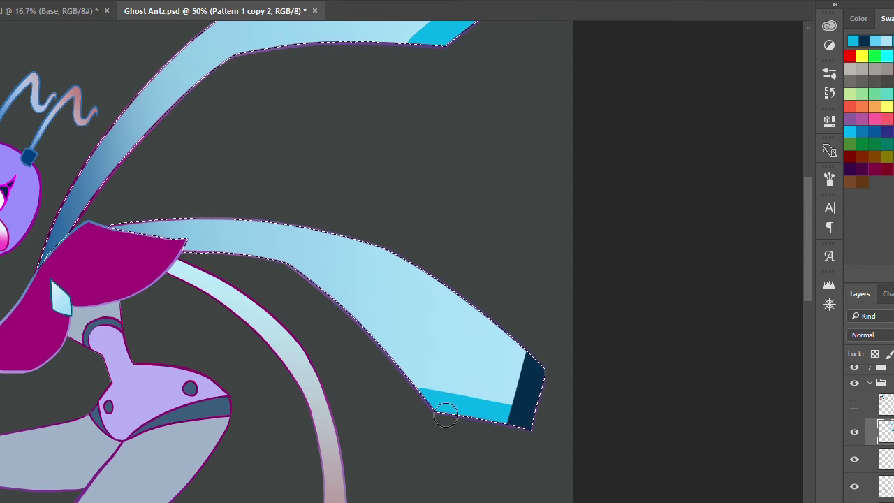
{"action": "mouse_move", "coordinate": [419, 392]}
{"action": "left_mouse_down"}
{"action": "mouse_move", "coordinate": [448, 423]}
{"action": "mouse_move", "coordinate": [538, 434]}
{"action": "left_mouse_up"}
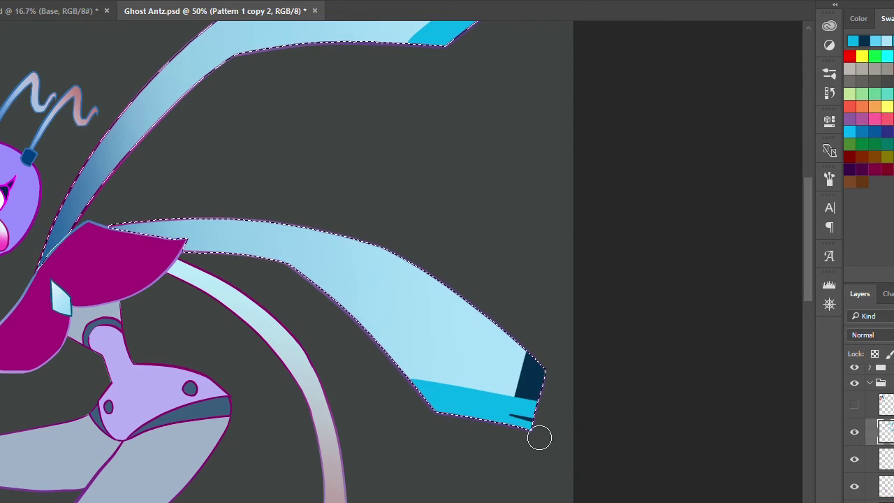
{"action": "left_click", "coordinate": [556, 388], "text": "alt"}
{"action": "left_click", "coordinate": [556, 388], "text": "alt"}
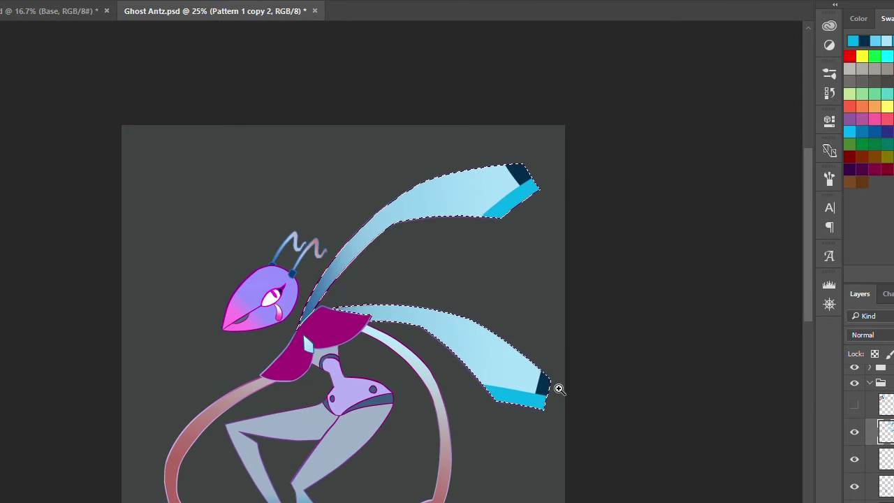
{"action": "left_click_drag", "start_coordinate": [430, 413], "coordinate": [495, 329]}
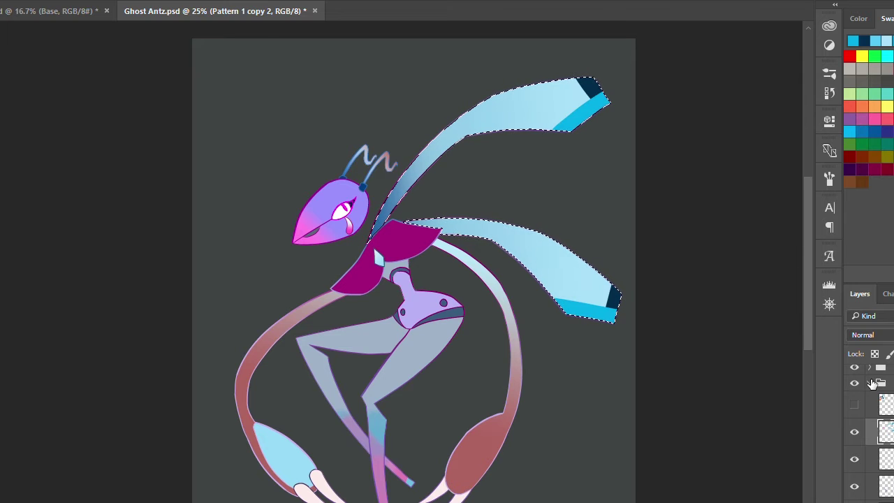
- Select the head's area from the Mask layer and fade light blue over its front on Pattern 1 copy 2
{"action": "scroll", "coordinate": [869, 433], "scroll_direction": "down", "scroll_amount": 3}
{"action": "scroll", "coordinate": [869, 432], "scroll_direction": "up", "scroll_amount": 1}
{"action": "left_click", "coordinate": [886, 430]}
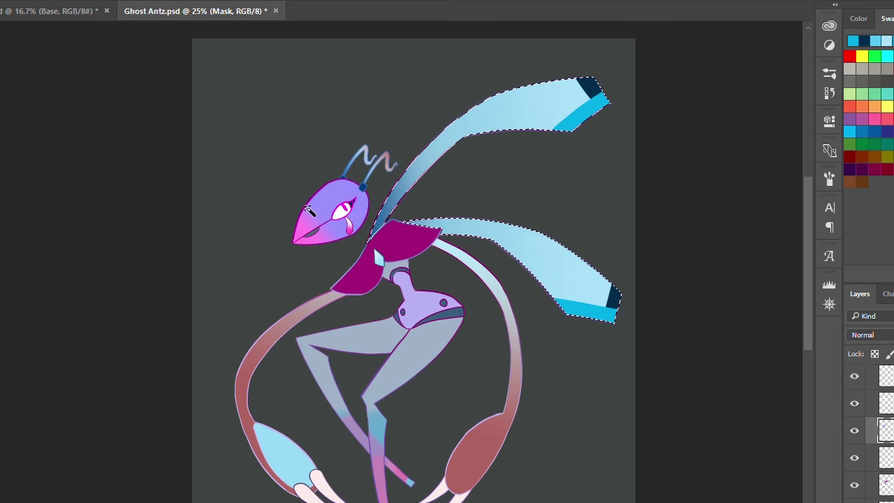
{"action": "left_click", "coordinate": [355, 235]}
{"action": "scroll", "coordinate": [869, 433], "scroll_direction": "up", "scroll_amount": 2}
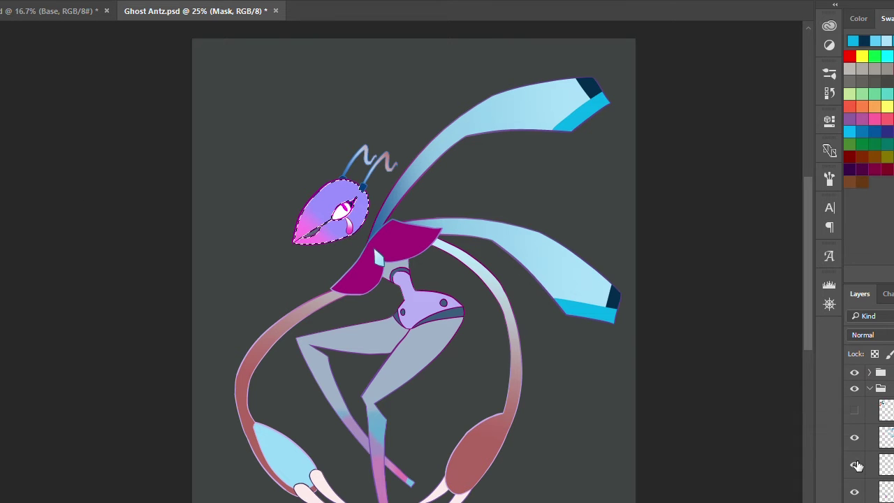
{"action": "left_click", "coordinate": [854, 491]}
{"action": "left_click", "coordinate": [854, 491]}
{"action": "left_click", "coordinate": [855, 437]}
{"action": "left_click", "coordinate": [854, 437]}
{"action": "left_click", "coordinate": [869, 440]}
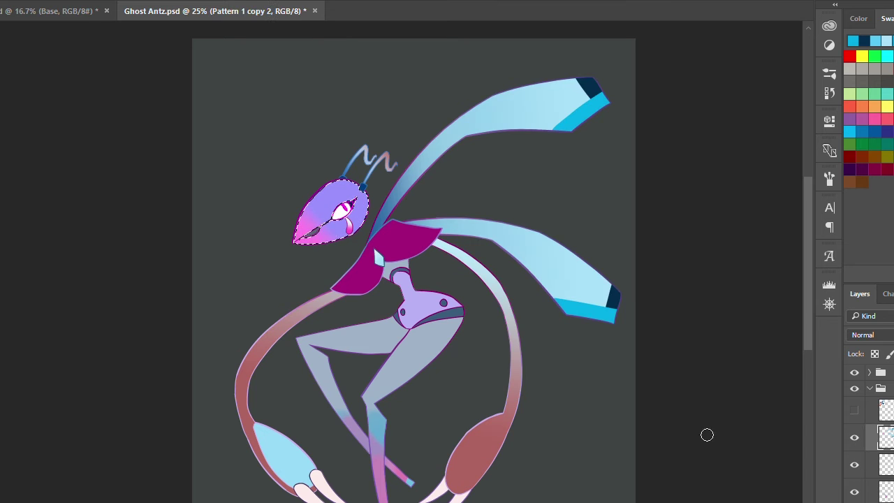
{"action": "mouse_move", "coordinate": [395, 132]}
{"action": "left_mouse_down"}
{"action": "mouse_move", "coordinate": [491, 131]}
{"action": "mouse_move", "coordinate": [463, 119]}
{"action": "mouse_move", "coordinate": [440, 124]}
{"action": "left_mouse_up"}
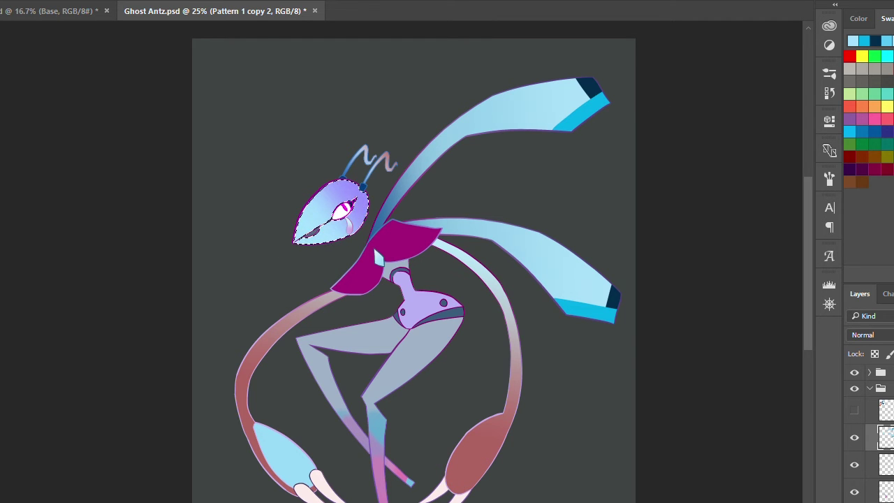
- Fade orange over the pointed mouth tip of the head and clear the selection
{"action": "left_click", "coordinate": [403, 240], "text": "alt"}
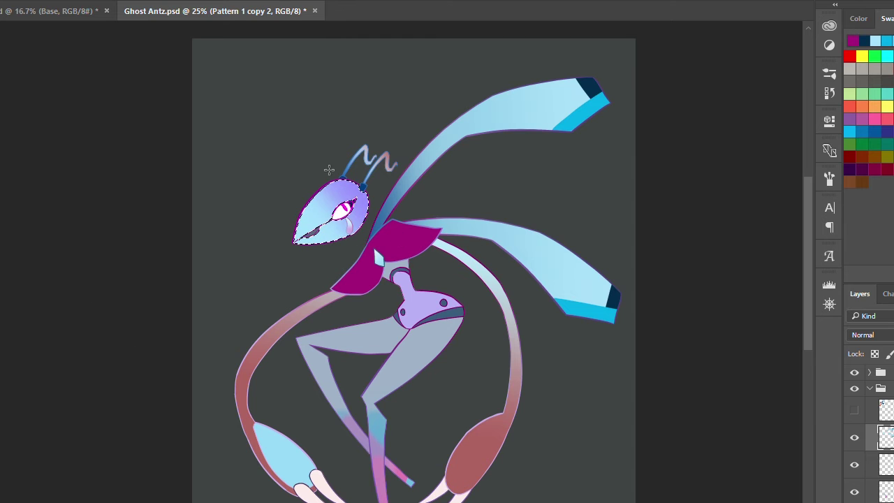
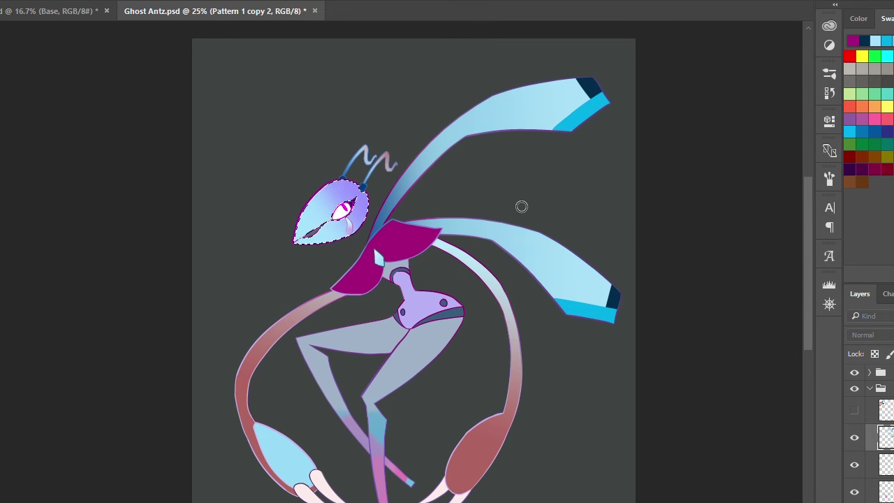
{"action": "left_click_drag", "start_coordinate": [300, 231], "coordinate": [307, 245]}
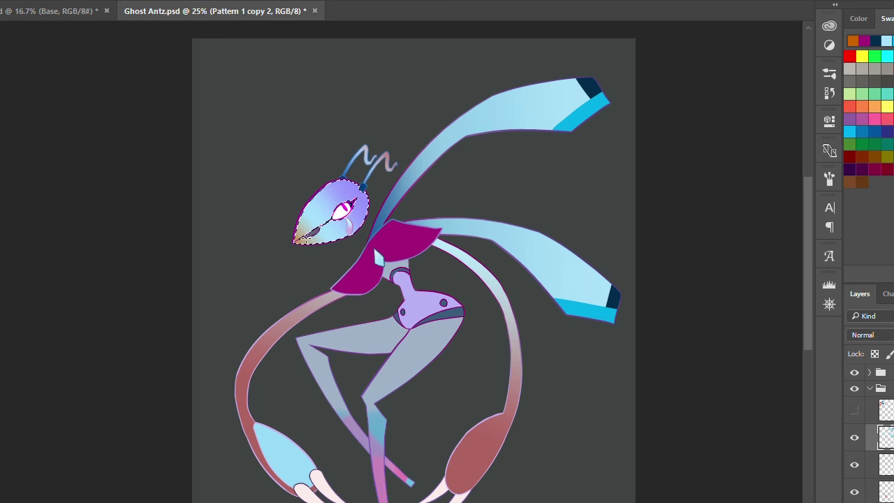
{"action": "key", "text": "ctrl+d"}
- Select both arms' area and try an orange gradient over the left arm on the Arms layer
{"action": "key", "text": "alt+bracketleft"}
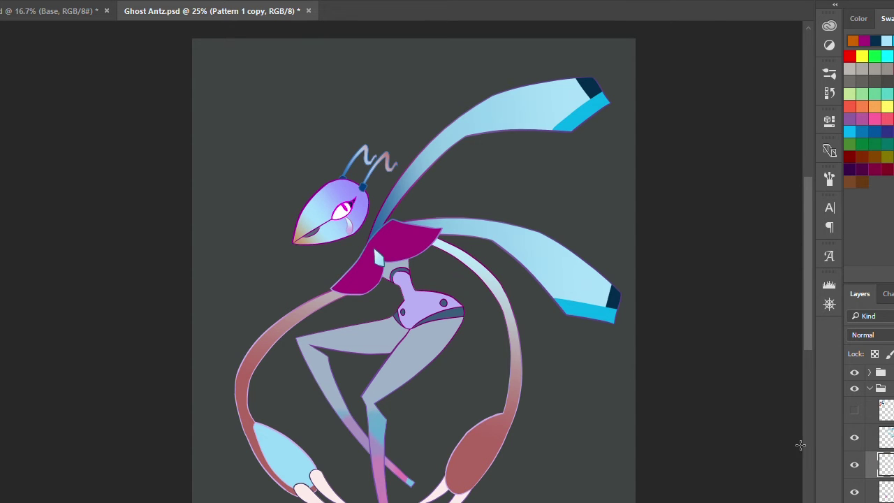
{"action": "key", "text": "alt+bracketleft"}
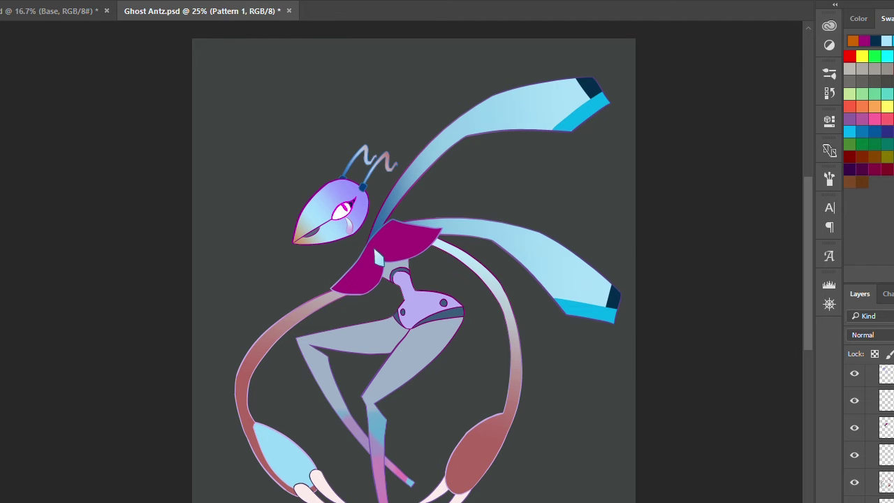
{"action": "key", "text": "alt+bracketleft"}
{"action": "left_click", "coordinate": [251, 363]}
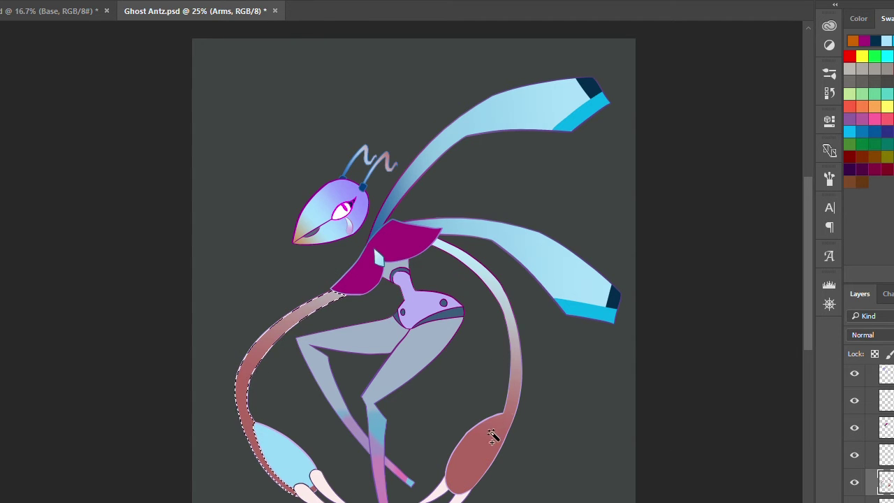
{"action": "left_click", "coordinate": [495, 436], "text": "shift"}
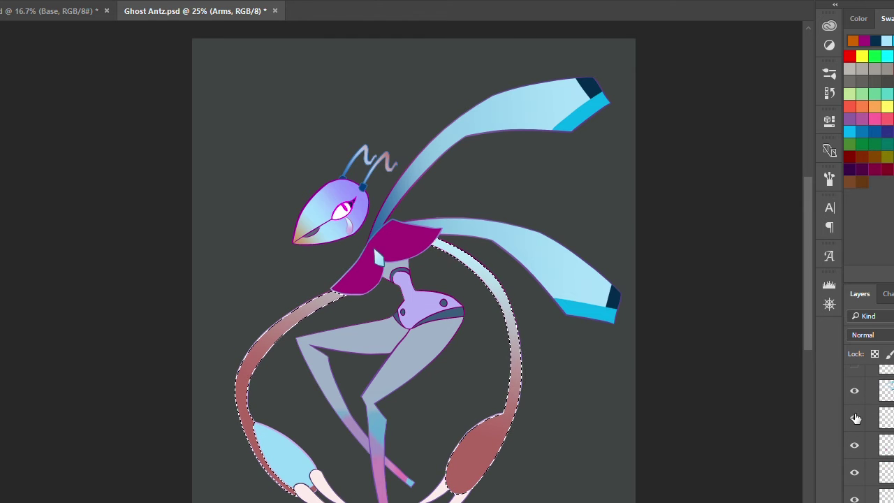
{"action": "left_click", "coordinate": [854, 415]}
{"action": "left_click", "coordinate": [855, 415]}
{"action": "left_click_drag", "start_coordinate": [293, 391], "coordinate": [453, 264]}
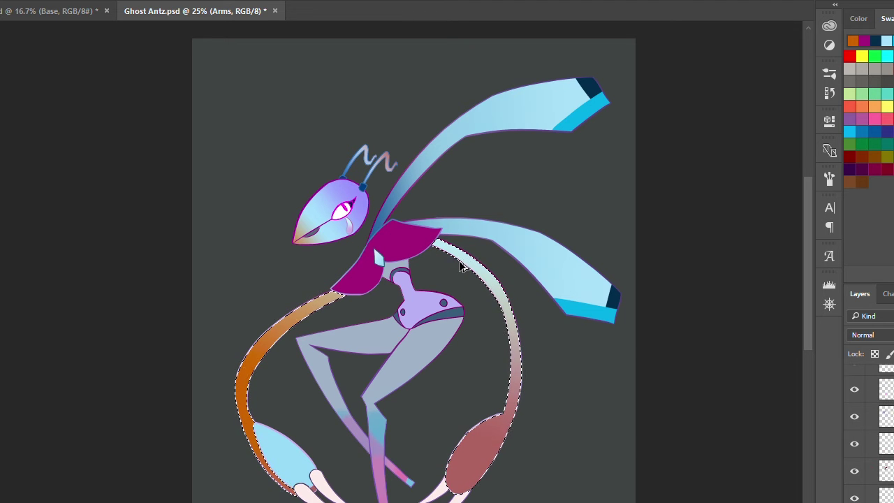
- Undo the orange gradient on the left arm and try fainter orange fades with different arm selections
{"action": "key", "text": "ctrl+z"}
{"action": "key", "text": "ctrl+z"}
{"action": "key", "text": "ctrl+alt+z"}
{"action": "key", "text": "ctrl+alt+z"}
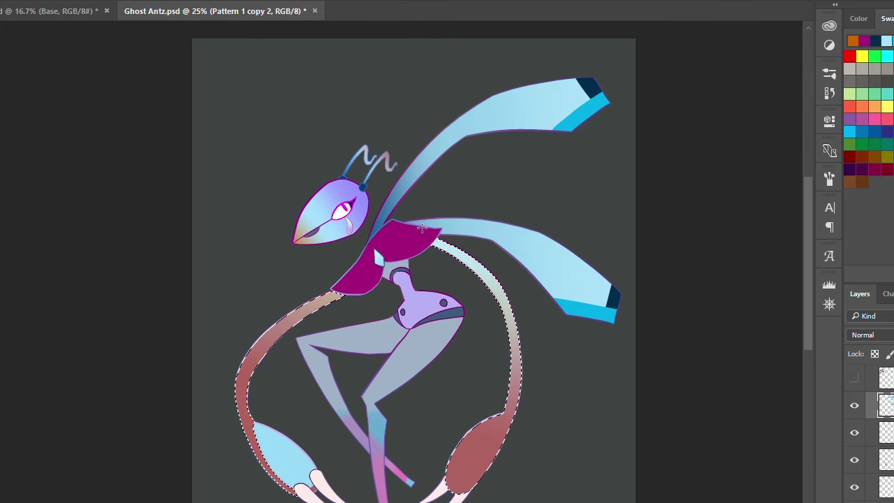
{"action": "key", "text": "ctrl+alt+z"}
{"action": "key", "text": "ctrl+alt+z"}
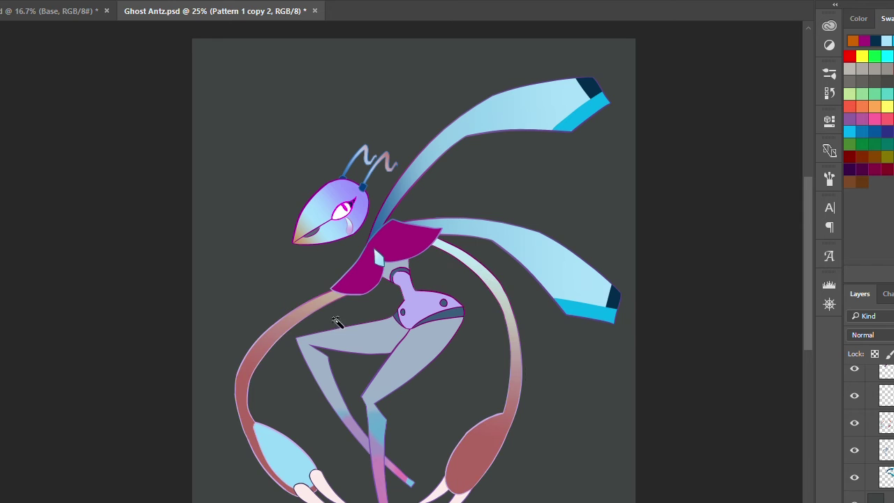
{"action": "key", "text": "ctrl+alt+z"}
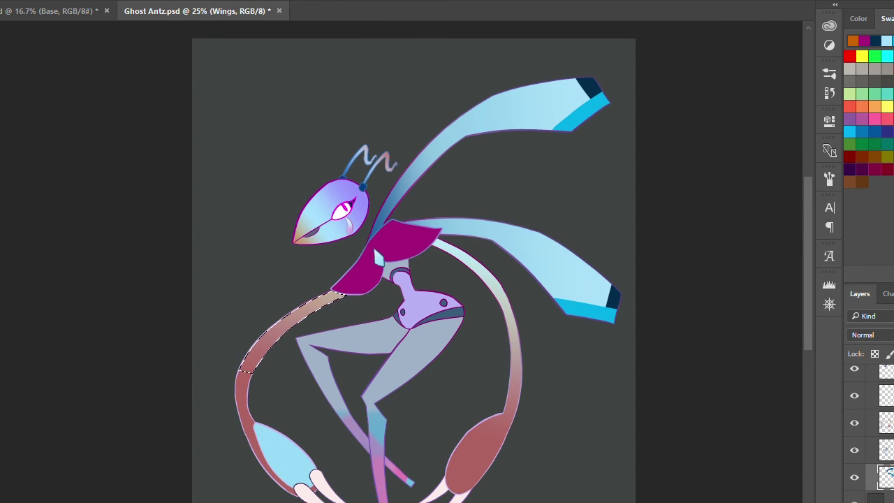
{"action": "key", "text": "ctrl+alt+z"}
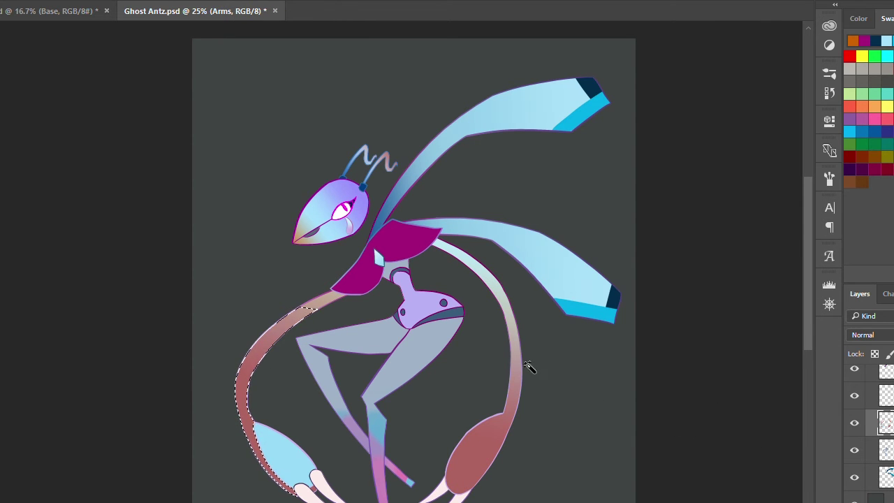
{"action": "key", "text": "ctrl+alt+z"}
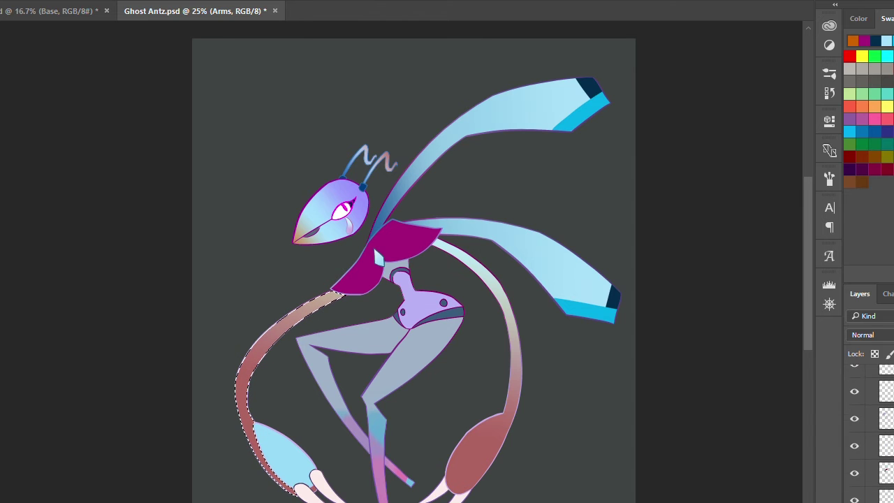
{"action": "key", "text": "ctrl+alt+z"}
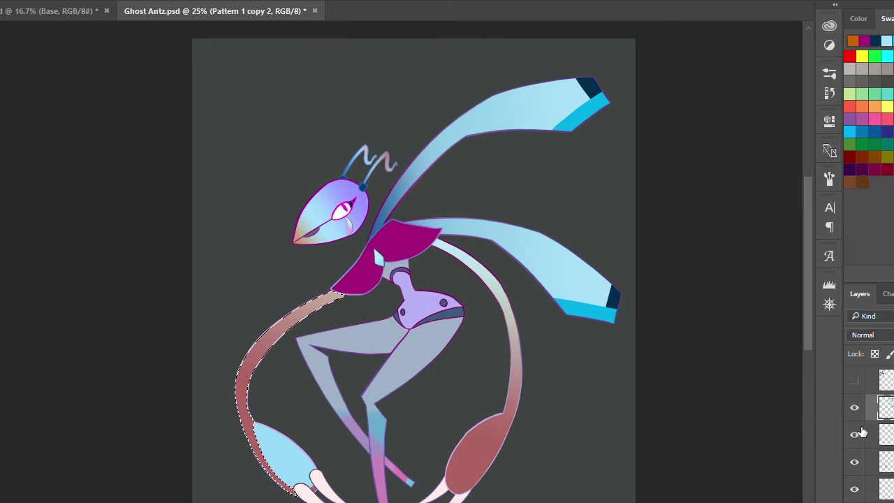
- Limit the selection to the right arm and fade orange over its shoulder end on Pattern 1 copy 2
{"action": "left_click", "coordinate": [854, 407]}
{"action": "left_click", "coordinate": [854, 407]}
{"action": "left_click", "coordinate": [854, 411]}
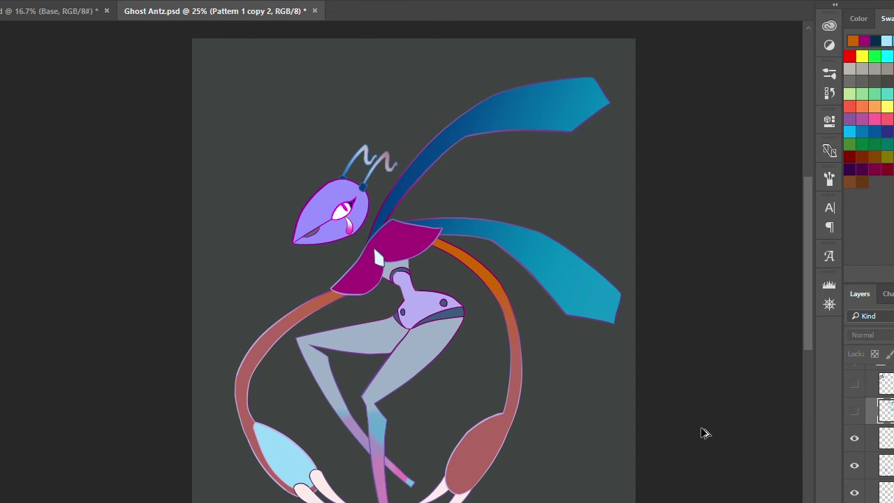
{"action": "left_click", "coordinate": [854, 411]}
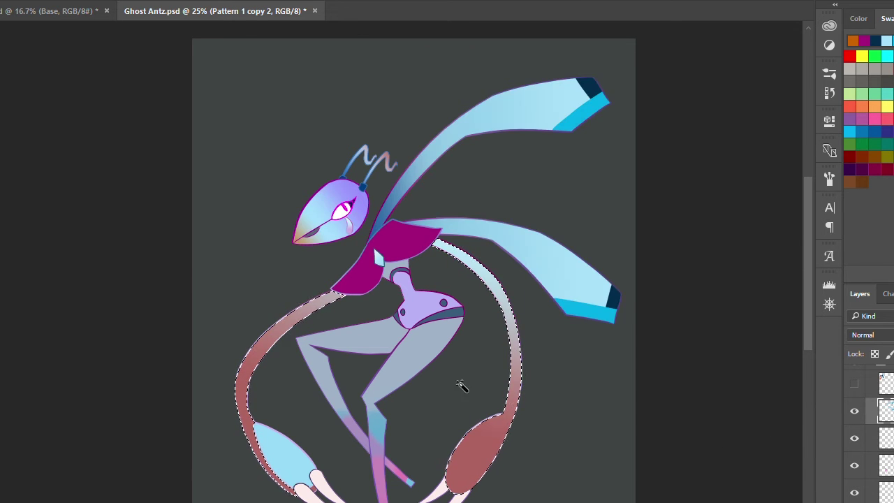
{"action": "left_click", "coordinate": [854, 410]}
{"action": "left_click", "coordinate": [853, 410]}
{"action": "scroll", "coordinate": [873, 433], "scroll_direction": "down", "scroll_amount": 2}
{"action": "left_click", "coordinate": [872, 439]}
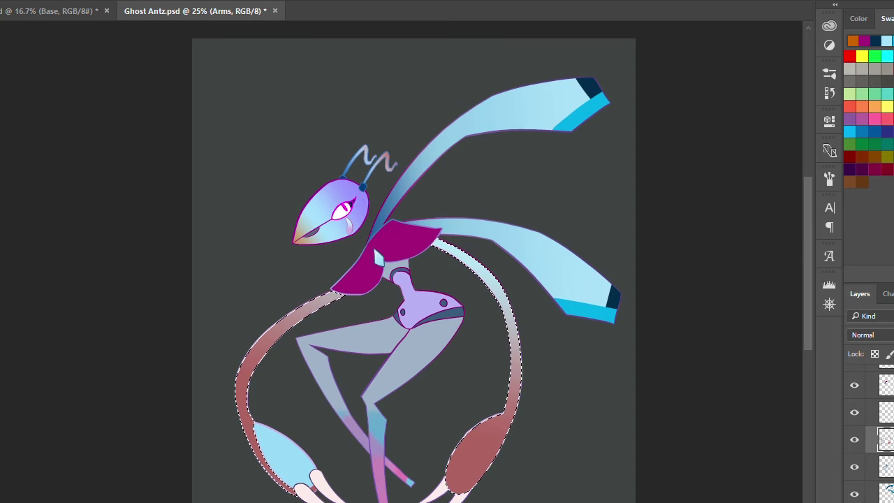
{"action": "left_click", "coordinate": [307, 304], "text": "alt"}
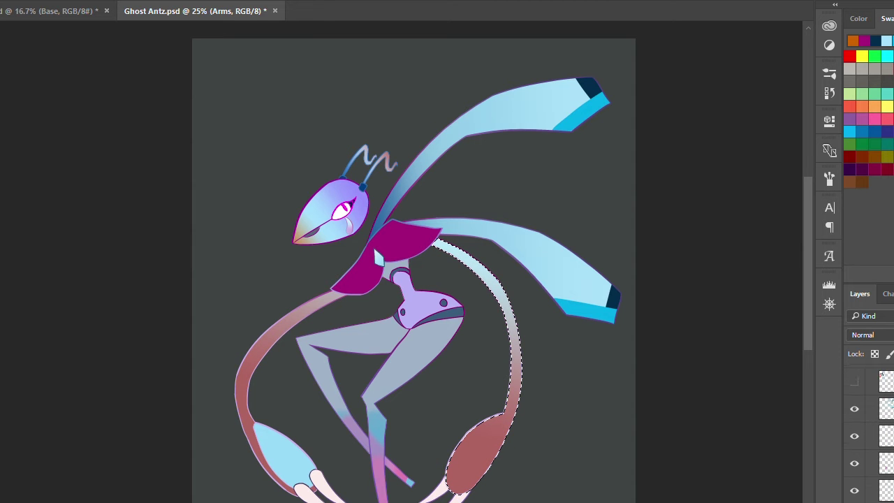
{"action": "left_click", "coordinate": [869, 399]}
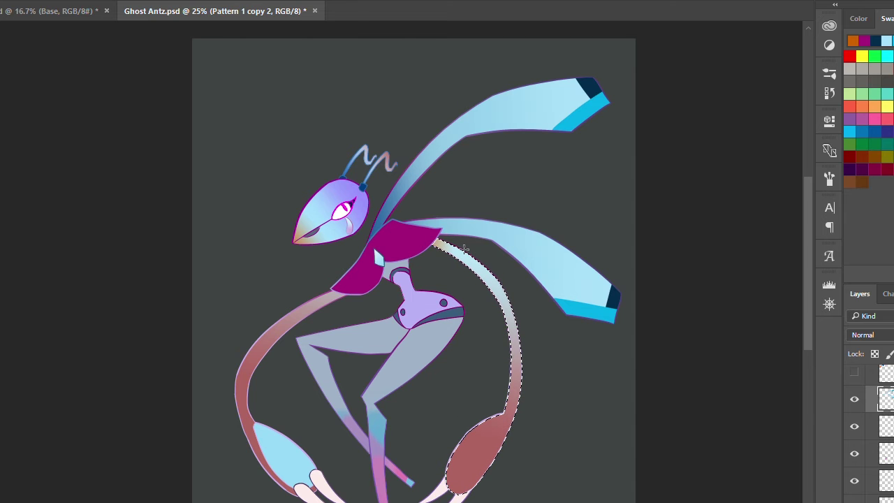
{"action": "scroll", "coordinate": [873, 419], "scroll_direction": "down", "scroll_amount": 1}
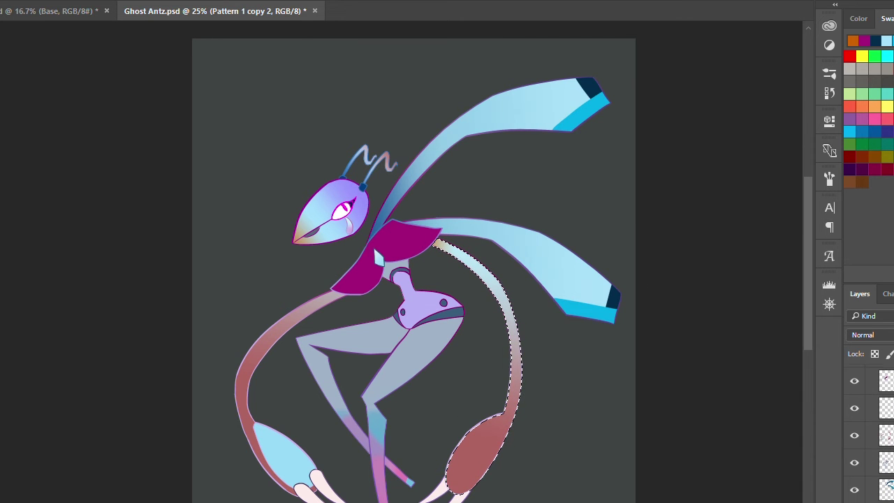
- Select the left arm's area, fade orange over its shoulder end on Pattern 1 copy 2, and clear the selection
{"action": "key", "text": "ctrl+alt+z"}
{"action": "key", "text": "ctrl+alt+z"}
{"action": "key", "text": "ctrl+alt+z"}
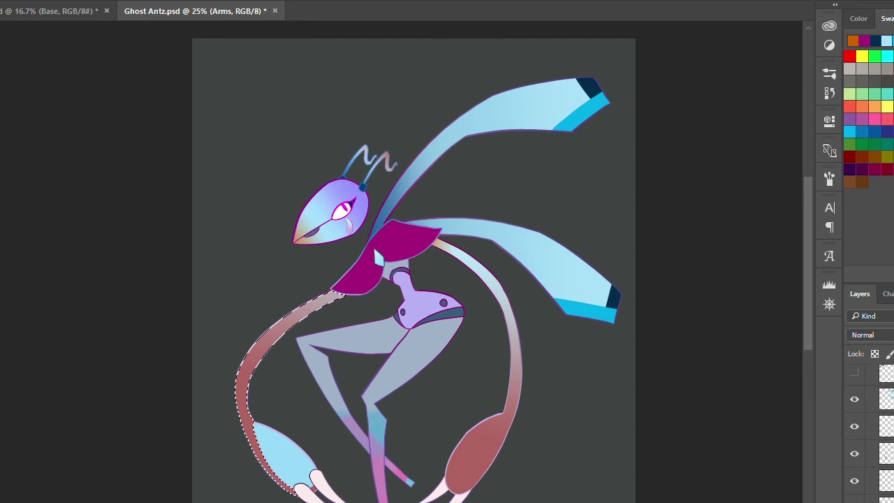
{"action": "key", "text": "ctrl+shift+z"}
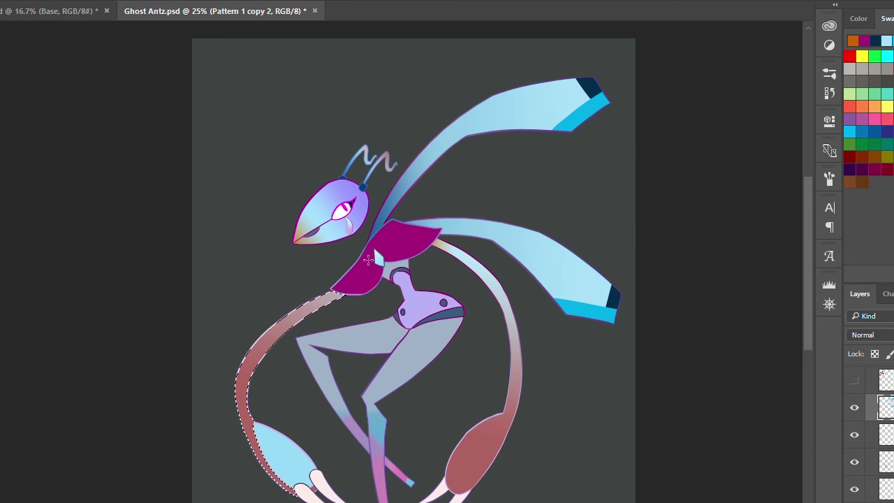
{"action": "key", "text": "ctrl+d"}
- Select the legs' area from the Base layer, fade orange over both leg tips on Pattern 1, and clear the selection
{"action": "scroll", "coordinate": [413, 281], "scroll_direction": "down", "scroll_amount": 2}
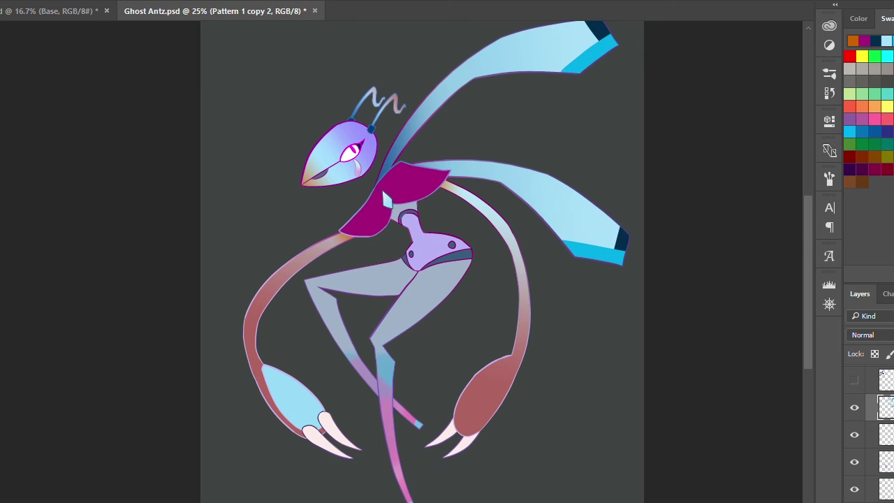
{"action": "scroll", "coordinate": [866, 433], "scroll_direction": "down", "scroll_amount": 2}
{"action": "left_click", "coordinate": [866, 487]}
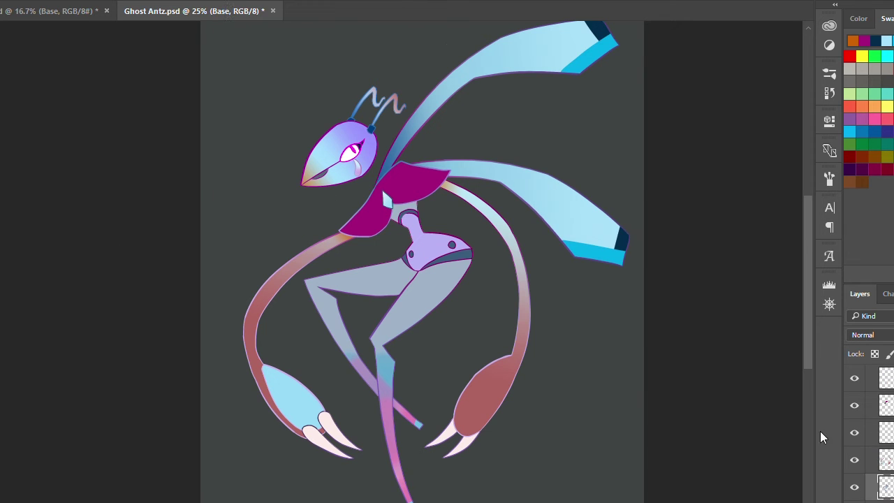
{"action": "left_click", "coordinate": [418, 294]}
{"action": "scroll", "coordinate": [872, 419], "scroll_direction": "up", "scroll_amount": 1}
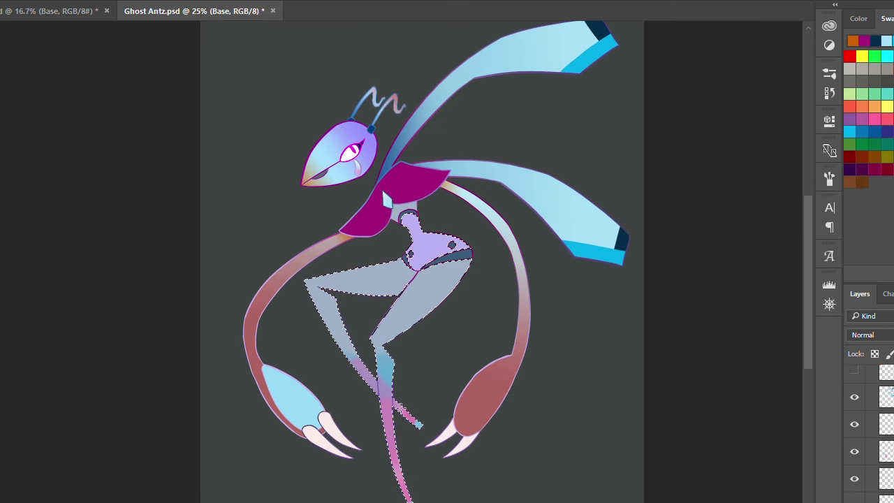
{"action": "scroll", "coordinate": [869, 433], "scroll_direction": "down", "scroll_amount": 1}
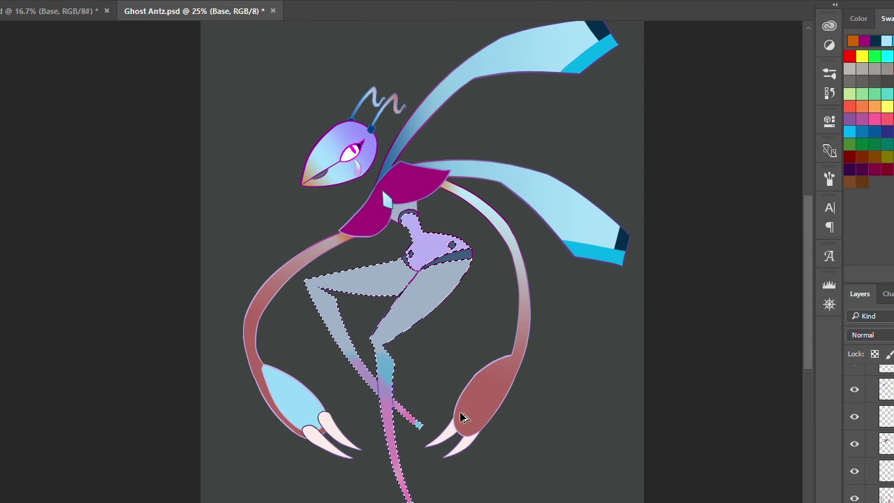
{"action": "key", "text": "ctrl+d"}
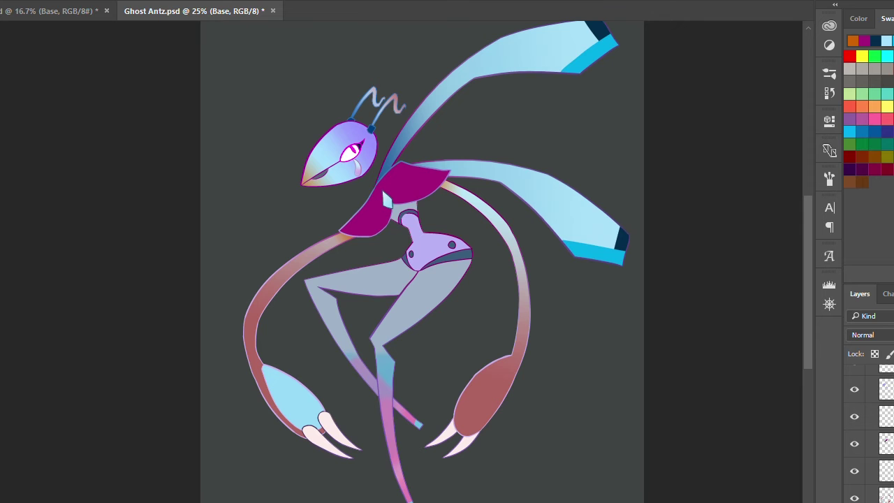
{"action": "scroll", "coordinate": [869, 433], "scroll_direction": "up", "scroll_amount": 3}
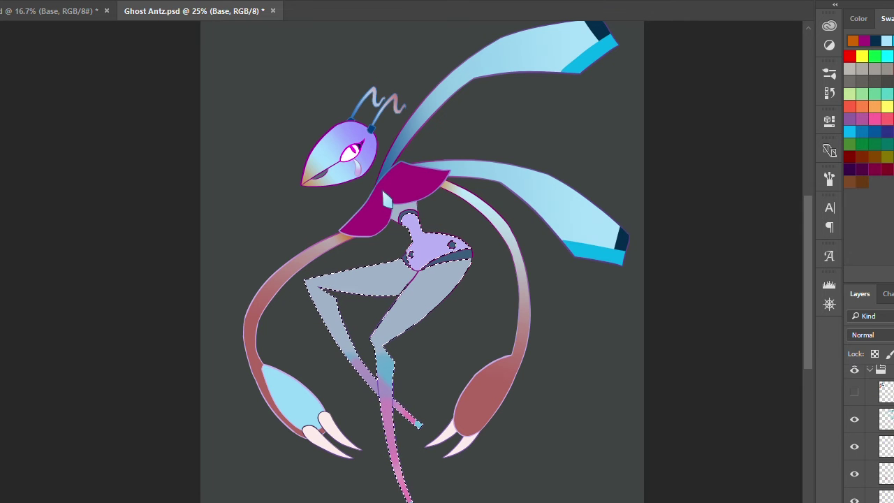
{"action": "key", "text": "alt+bracketright"}
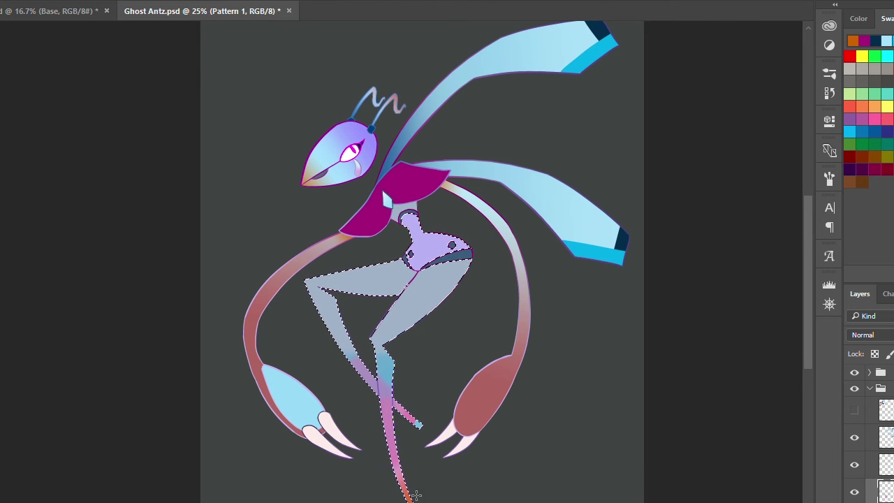
{"action": "key", "text": "ctrl+d"}
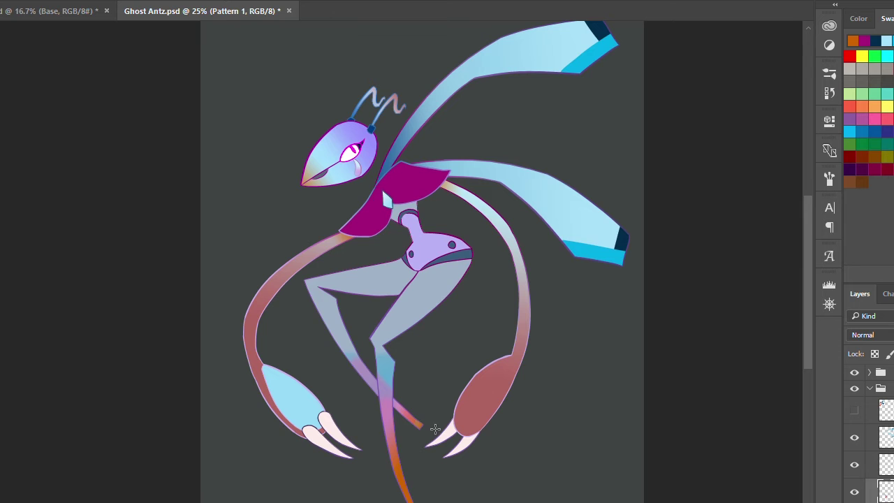
{"action": "key", "text": "ctrl+minus"}
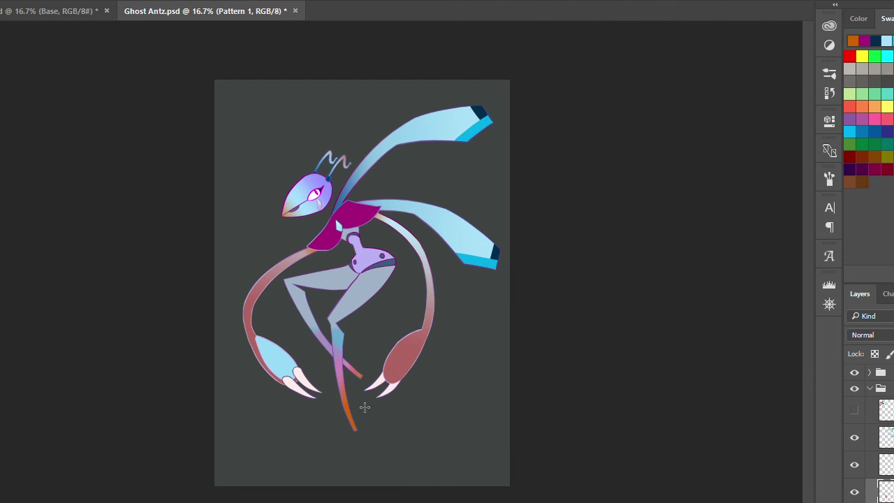
- Reselect the legs' area, replace the orange fades on both leg tips with shorter, fainter ones on Pattern 1, and clear the selection
{"action": "scroll", "coordinate": [358, 373], "scroll_direction": "up", "scroll_amount": 3}
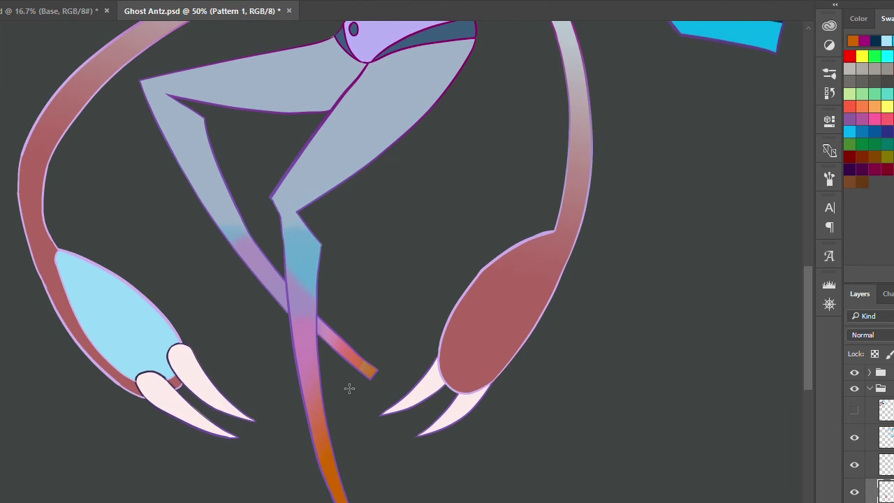
{"action": "key", "text": "ctrl+shift+d"}
{"action": "left_click_drag", "start_coordinate": [352, 375], "coordinate": [369, 373]}
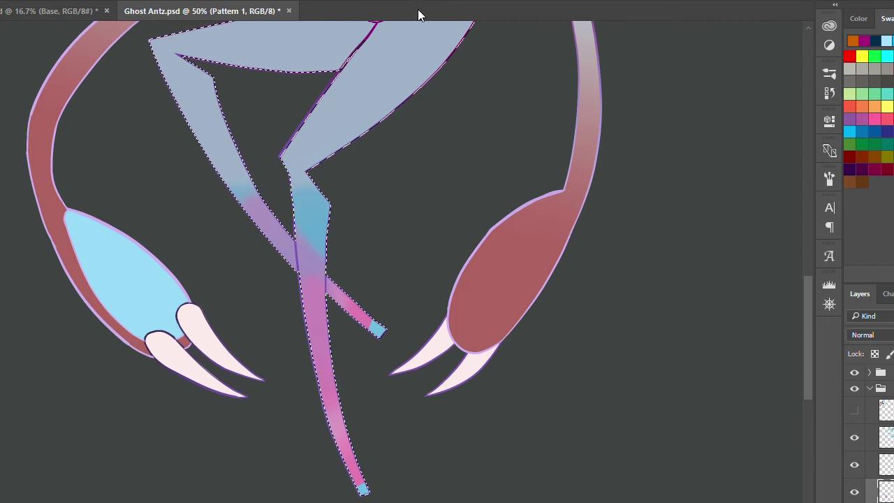
{"action": "mouse_move", "coordinate": [369, 463]}
{"action": "left_mouse_down"}
{"action": "mouse_move", "coordinate": [360, 485]}
{"action": "mouse_move", "coordinate": [369, 473]}
{"action": "mouse_move", "coordinate": [375, 493]}
{"action": "mouse_move", "coordinate": [367, 451]}
{"action": "mouse_move", "coordinate": [339, 422]}
{"action": "left_mouse_up"}
{"action": "key", "text": "ctrl+z"}
{"action": "mouse_move", "coordinate": [379, 325]}
{"action": "left_mouse_down"}
{"action": "mouse_move", "coordinate": [362, 301]}
{"action": "mouse_move", "coordinate": [389, 327]}
{"action": "left_mouse_up"}
{"action": "left_click", "coordinate": [419, 297], "text": "alt"}
{"action": "key", "text": "ctrl+d"}
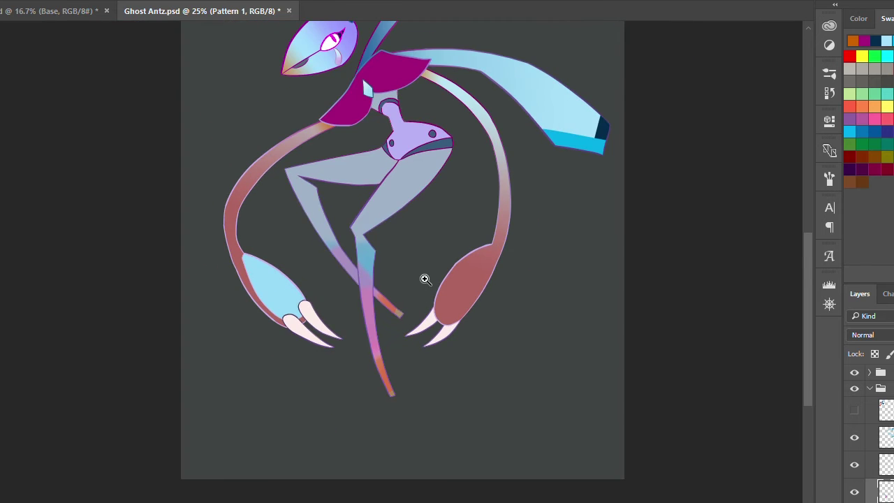
{"action": "left_click", "coordinate": [428, 294], "text": "alt"}
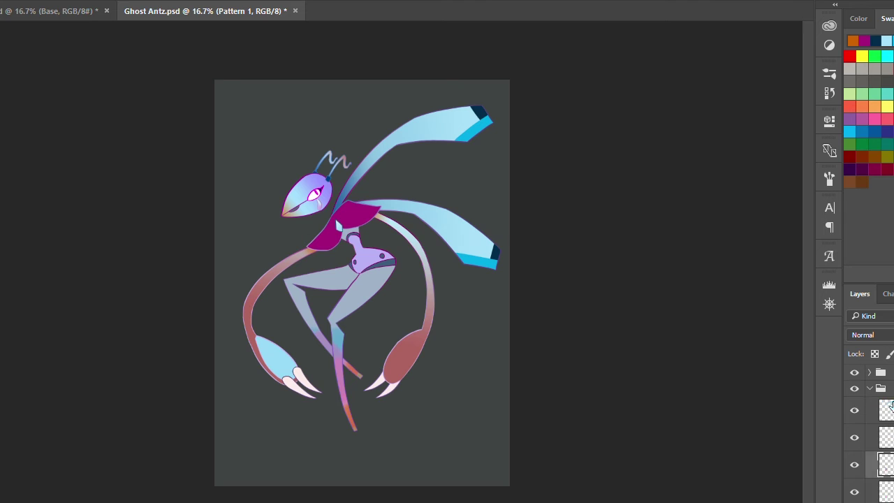
- Collapse the character's color group and add a new empty layer directly above the dark gray background layer
{"action": "left_click", "coordinate": [869, 389]}
{"action": "key", "text": "alt+bracketleft"}
{"action": "key", "text": "ctrl+shift+alt+n"}
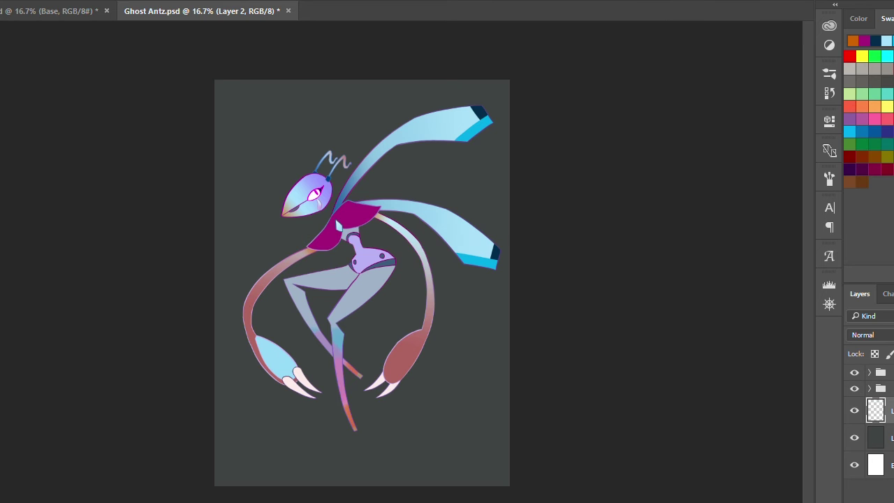
- Try blue gradients over the bottom and upper-left corner of the dark gray background on Layer 1, and undo them
{"action": "key", "text": "alt+bracketleft"}
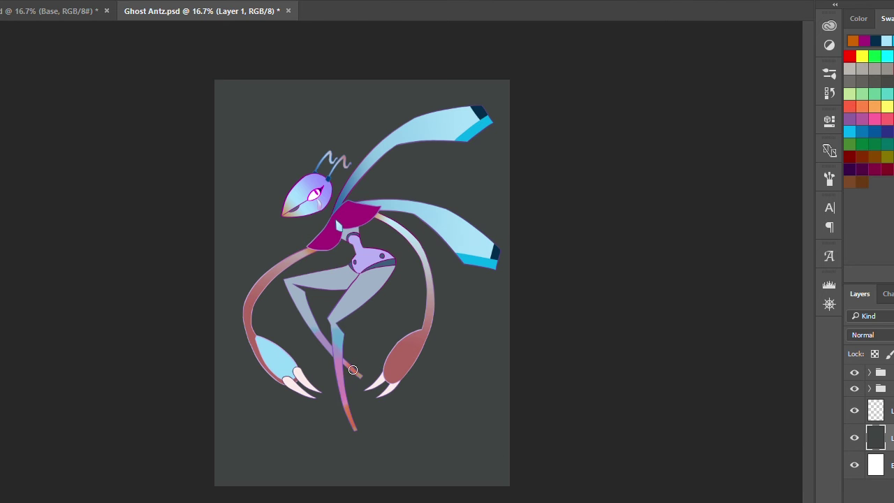
{"action": "left_click", "coordinate": [251, 357], "text": "alt"}
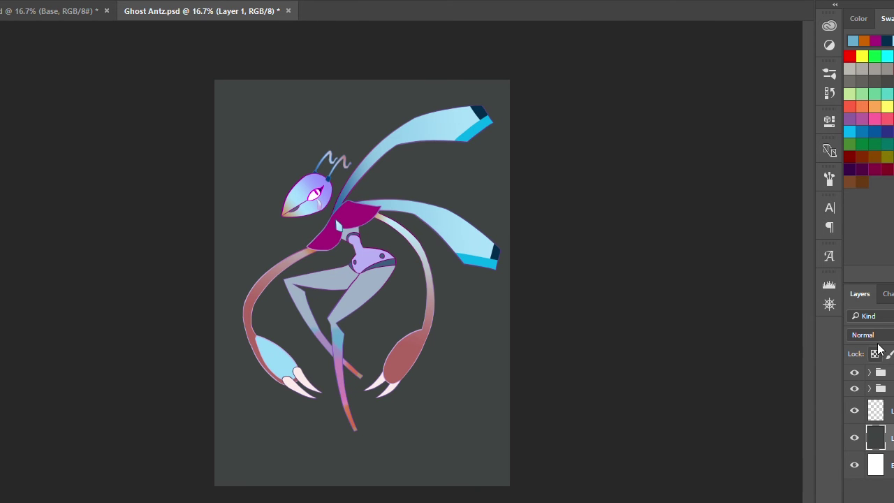
{"action": "left_click_drag", "start_coordinate": [347, 500], "coordinate": [346, 388]}
{"action": "key", "text": "ctrl+z"}
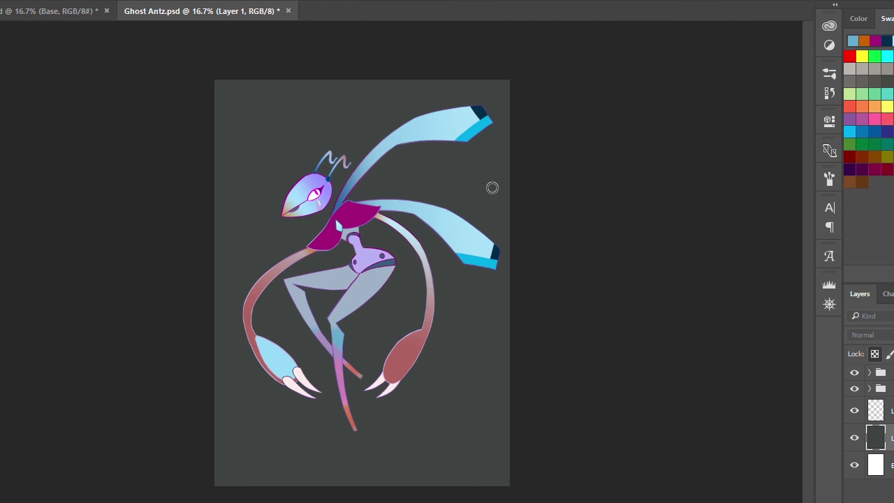
{"action": "left_click_drag", "start_coordinate": [391, 489], "coordinate": [385, 363]}
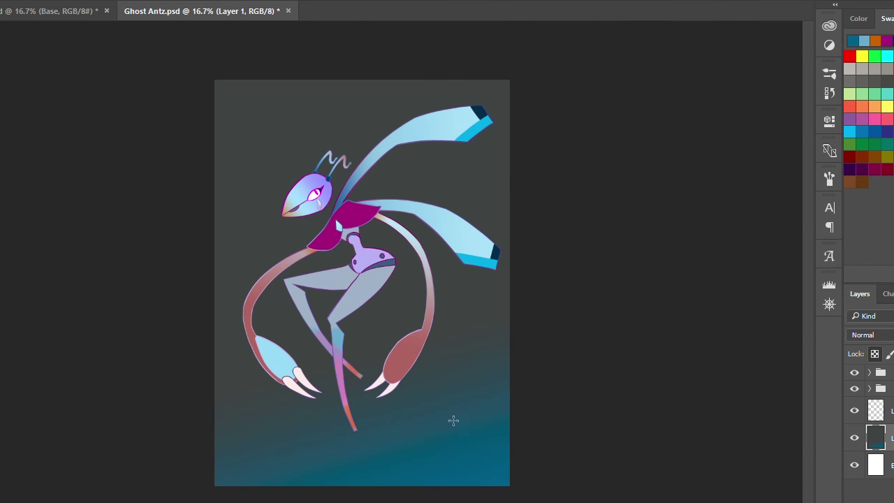
{"action": "key", "text": "ctrl+z"}
{"action": "left_click_drag", "start_coordinate": [209, 85], "coordinate": [295, 125]}
{"action": "key", "text": "ctrl+z"}
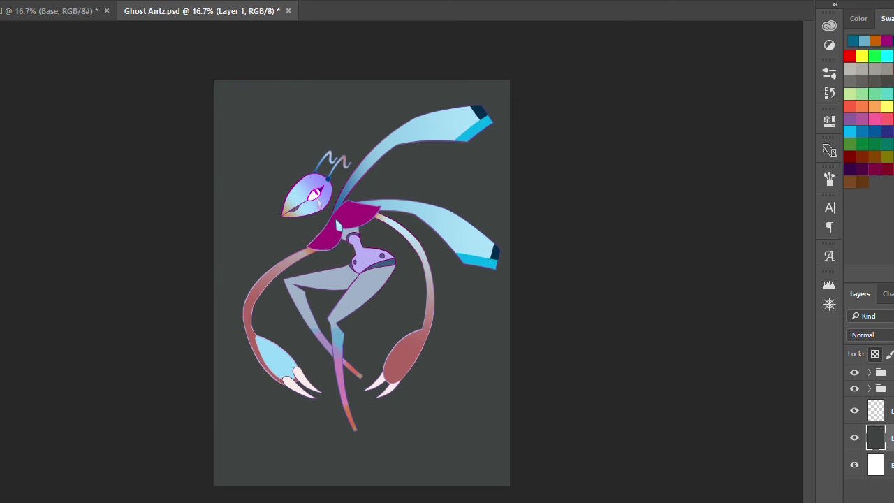
- Try orange gradients over the lower-right and upper-left corners of the background on Layer 1, and undo both
{"action": "left_click", "coordinate": [347, 423], "text": "alt"}
{"action": "left_click_drag", "start_coordinate": [498, 485], "coordinate": [459, 374]}
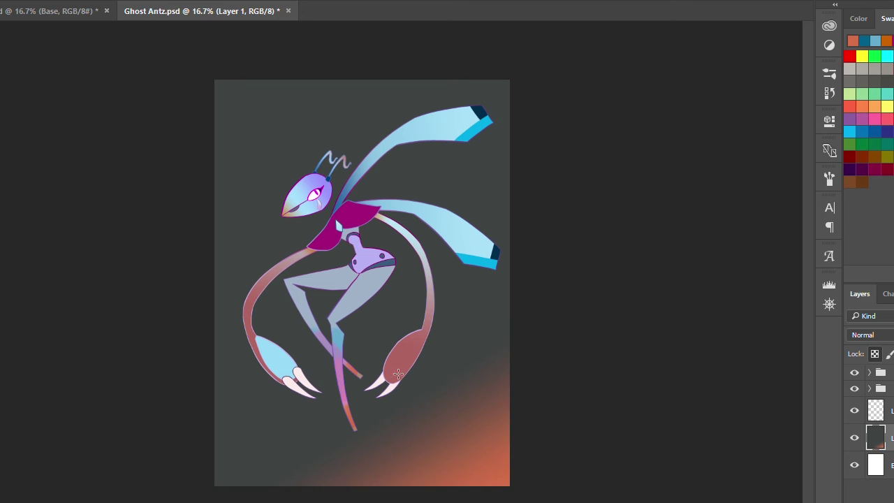
{"action": "left_click_drag", "start_coordinate": [198, 71], "coordinate": [289, 122]}
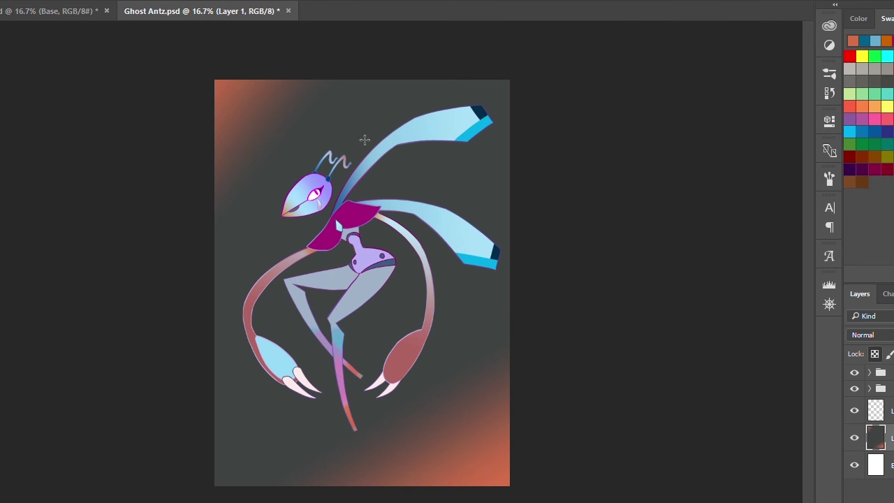
{"action": "key", "text": "ctrl+alt+z"}
{"action": "key", "text": "ctrl+alt+z"}
- Expand the character's color group, sample the head outline's purple for the Brush tool, and shrink the brush for work on the tear
{"action": "scroll", "coordinate": [324, 198], "scroll_direction": "up", "scroll_amount": 4}
{"action": "key", "text": "b"}
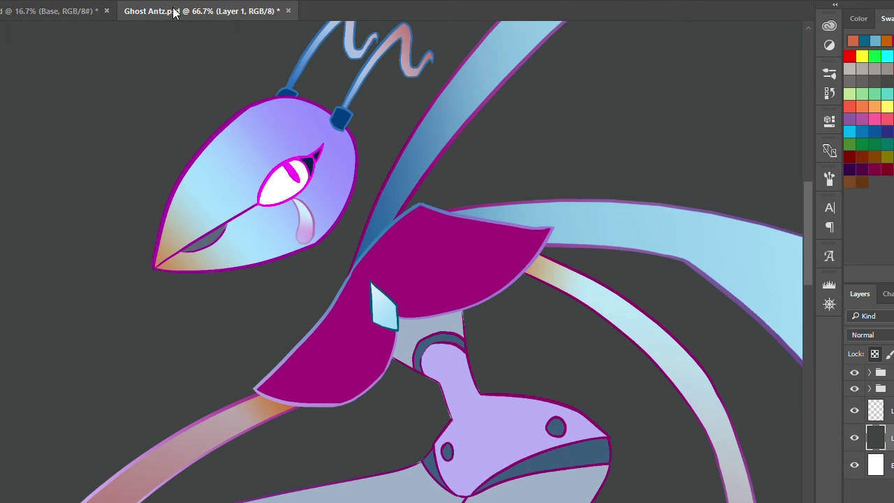
{"action": "left_click", "coordinate": [869, 372]}
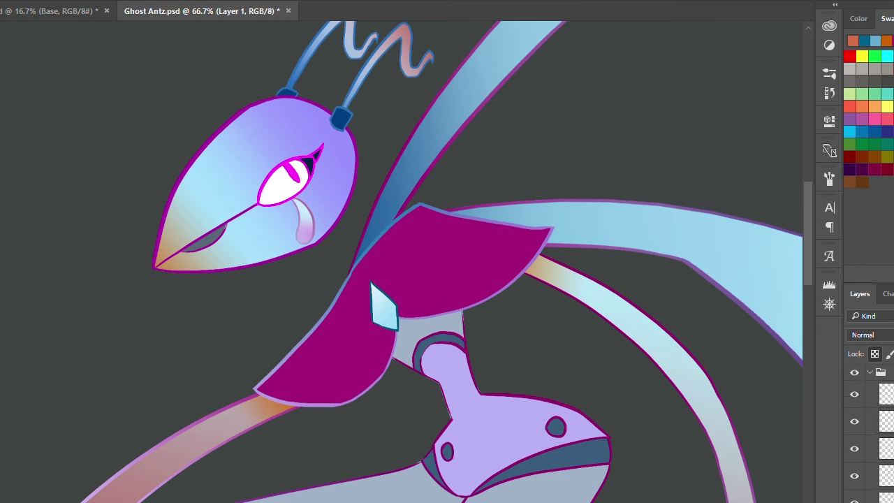
{"action": "left_click", "coordinate": [870, 372]}
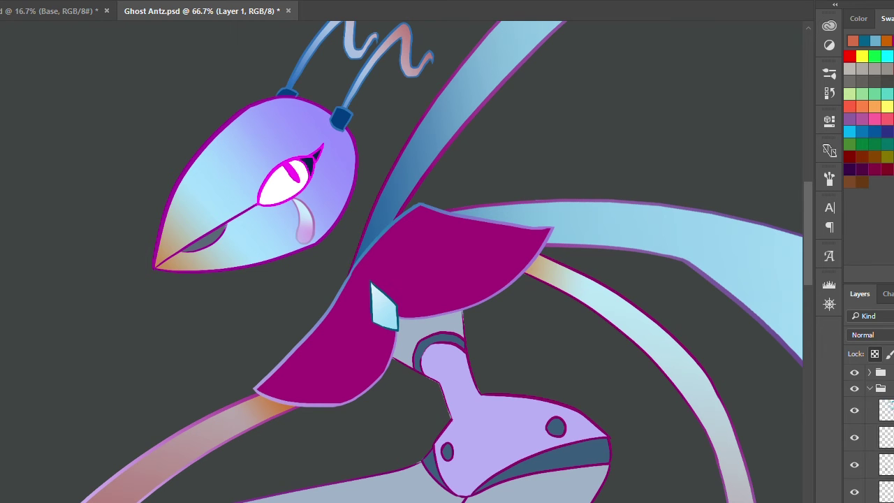
{"action": "scroll", "coordinate": [300, 221], "scroll_direction": "up", "scroll_amount": 3}
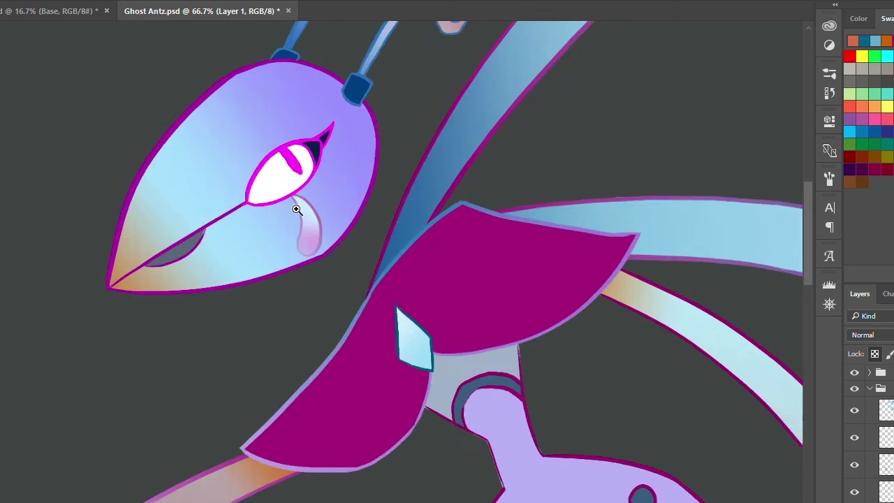
{"action": "left_click", "coordinate": [421, 343], "text": "alt"}
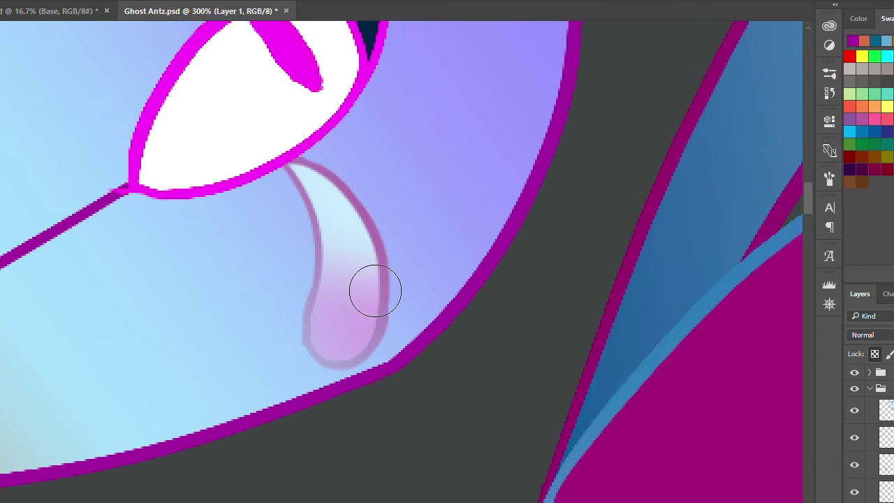
{"action": "key", "text": "["}
{"action": "key", "text": "["}
{"action": "key", "text": "["}
{"action": "key", "text": "["}
- Identify the tear's layer by toggling layer visibility, restore the hidden layers, and make Pattern 1 copy the active layer
{"action": "scroll", "coordinate": [853, 459], "scroll_direction": "down", "scroll_amount": 1}
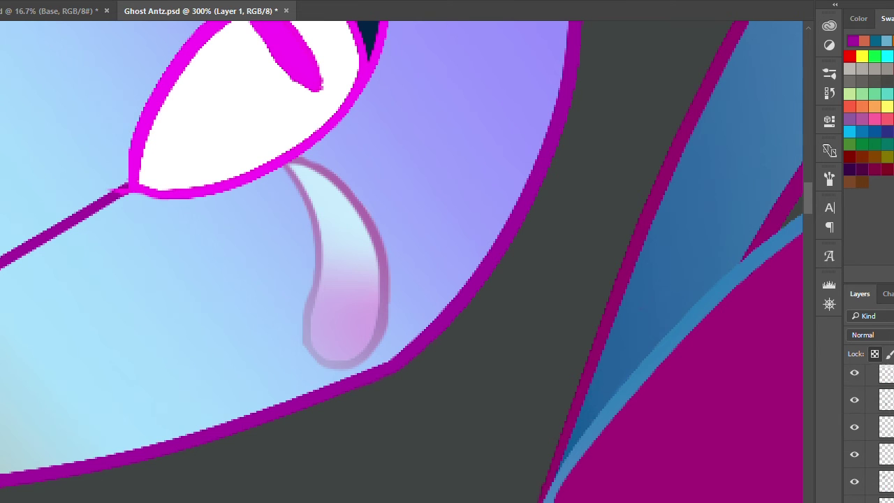
{"action": "left_click", "coordinate": [854, 430]}
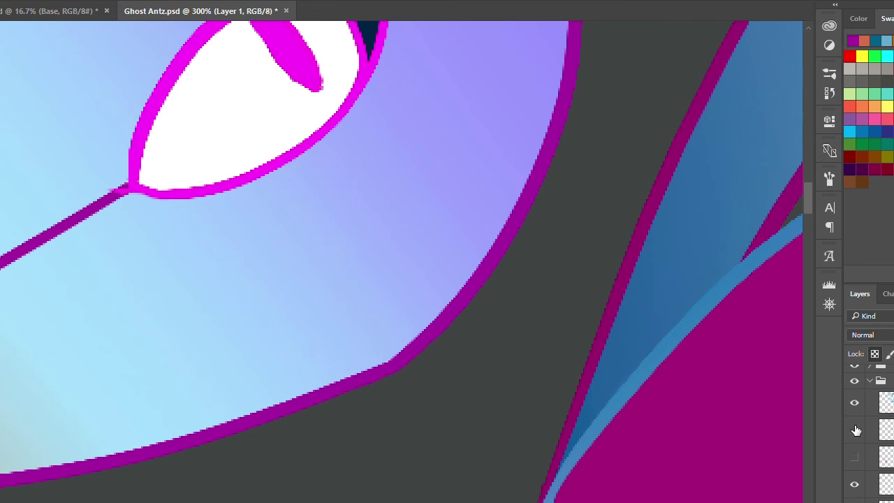
{"action": "left_click", "coordinate": [853, 430]}
{"action": "left_click", "coordinate": [884, 429]}
{"action": "left_click", "coordinate": [853, 456]}
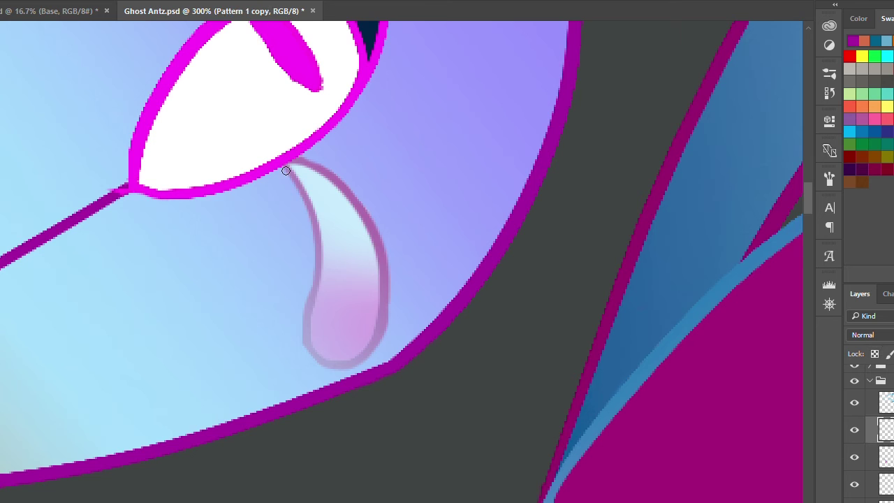
- Try tracing the tear's outline on Pattern 1 copy with several purple shades, and undo the strokes
{"action": "mouse_move", "coordinate": [286, 171]}
{"action": "left_mouse_down"}
{"action": "mouse_move", "coordinate": [316, 247]}
{"action": "mouse_move", "coordinate": [286, 165]}
{"action": "mouse_move", "coordinate": [312, 218]}
{"action": "left_mouse_up"}
{"action": "key", "text": "ctrl+z"}
{"action": "left_click_drag", "start_coordinate": [285, 167], "coordinate": [318, 253]}
{"action": "key", "text": "ctrl+z"}
{"action": "mouse_move", "coordinate": [495, 151]}
{"action": "left_mouse_down"}
{"action": "mouse_move", "coordinate": [546, 183]}
{"action": "mouse_move", "coordinate": [561, 225]}
{"action": "left_mouse_up"}
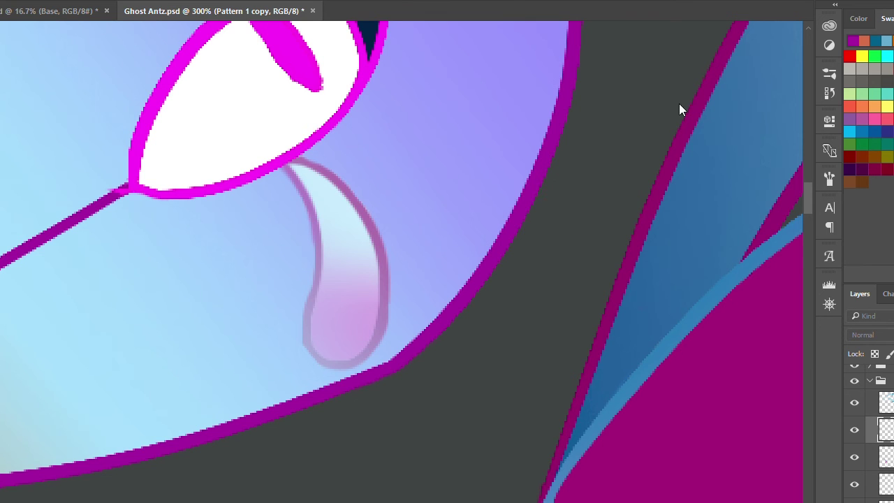
{"action": "key", "text": "ctrl+z"}
{"action": "key", "text": "ctrl+z"}
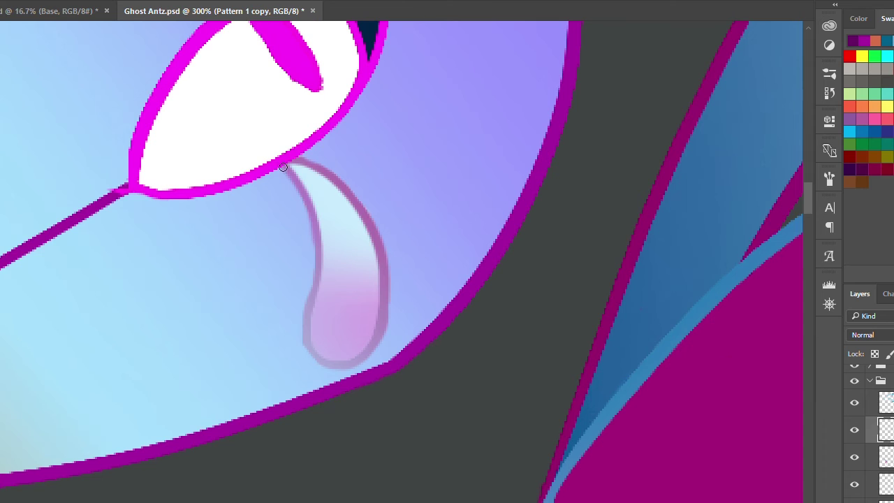
{"action": "left_click_drag", "start_coordinate": [283, 168], "coordinate": [321, 229]}
{"action": "key", "text": "ctrl+z"}
{"action": "mouse_move", "coordinate": [286, 166]}
{"action": "left_mouse_down"}
{"action": "mouse_move", "coordinate": [311, 279]}
{"action": "mouse_move", "coordinate": [297, 322]}
{"action": "left_mouse_up"}
{"action": "key", "text": "ctrl+z"}
{"action": "key", "text": "ctrl+z"}
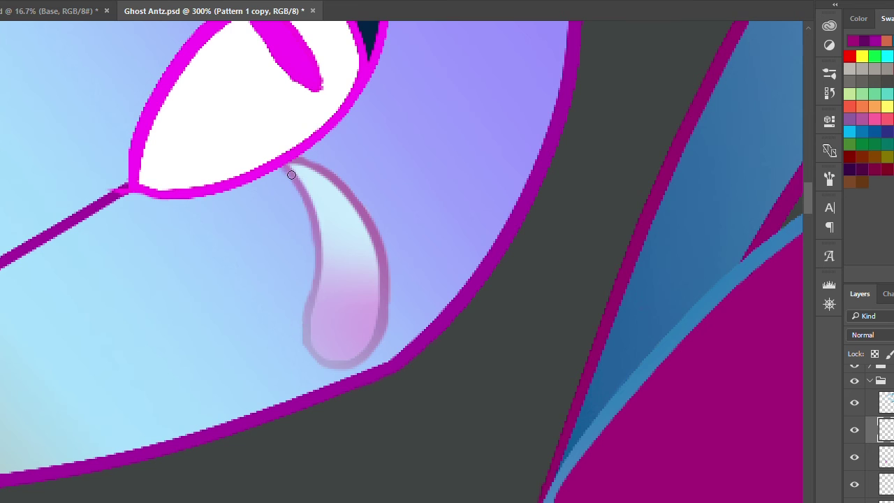
{"action": "left_click_drag", "start_coordinate": [287, 166], "coordinate": [307, 337]}
{"action": "key", "text": "ctrl+z"}
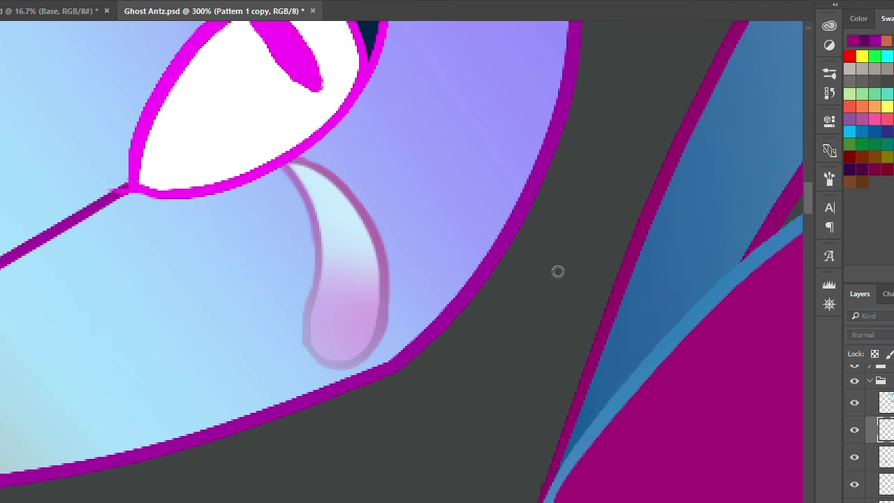
- Try repainting both sides of the tear's outline with a very dark purple brush, and undo all the strokes
{"action": "left_click_drag", "start_coordinate": [286, 165], "coordinate": [305, 227]}
{"action": "key", "text": "ctrl+z"}
{"action": "key", "text": "ctrl+z"}
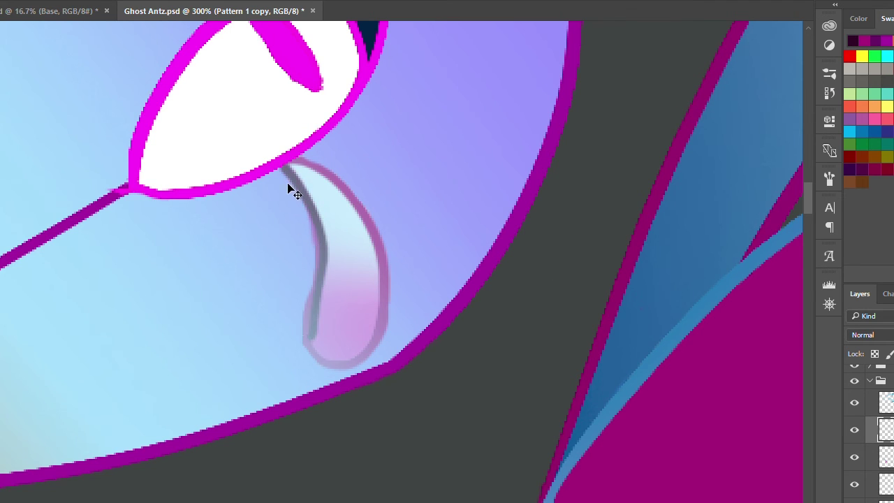
{"action": "key", "text": "ctrl+z"}
{"action": "mouse_move", "coordinate": [287, 168]}
{"action": "left_mouse_down"}
{"action": "mouse_move", "coordinate": [308, 205]}
{"action": "mouse_move", "coordinate": [305, 336]}
{"action": "mouse_move", "coordinate": [315, 229]}
{"action": "mouse_move", "coordinate": [309, 343]}
{"action": "mouse_move", "coordinate": [330, 360]}
{"action": "mouse_move", "coordinate": [306, 337]}
{"action": "mouse_move", "coordinate": [357, 362]}
{"action": "mouse_move", "coordinate": [290, 164]}
{"action": "mouse_move", "coordinate": [345, 187]}
{"action": "mouse_move", "coordinate": [363, 230]}
{"action": "left_mouse_up"}
{"action": "key", "text": "ctrl+z"}
{"action": "key", "text": "ctrl+z"}
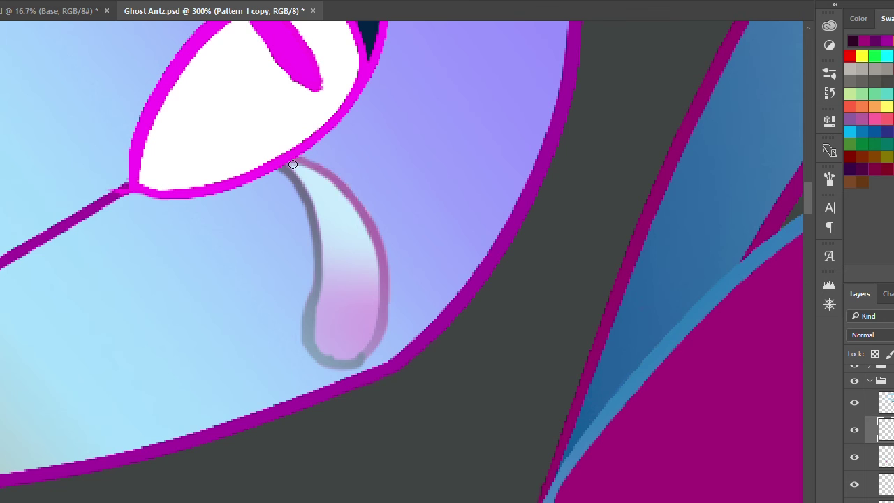
{"action": "key", "text": "ctrl+z"}
{"action": "mouse_move", "coordinate": [288, 164]}
{"action": "left_mouse_down"}
{"action": "mouse_move", "coordinate": [332, 179]}
{"action": "mouse_move", "coordinate": [323, 168]}
{"action": "mouse_move", "coordinate": [366, 203]}
{"action": "mouse_move", "coordinate": [312, 167]}
{"action": "mouse_move", "coordinate": [358, 199]}
{"action": "mouse_move", "coordinate": [381, 245]}
{"action": "left_mouse_up"}
{"action": "key", "text": "ctrl+z"}
{"action": "key", "text": "ctrl+z"}
{"action": "key", "text": "ctrl+z"}
{"action": "key", "text": "ctrl+z"}
{"action": "key", "text": "ctrl+z"}
{"action": "mouse_move", "coordinate": [296, 165]}
{"action": "left_mouse_down"}
{"action": "mouse_move", "coordinate": [344, 183]}
{"action": "mouse_move", "coordinate": [369, 220]}
{"action": "mouse_move", "coordinate": [384, 259]}
{"action": "mouse_move", "coordinate": [384, 311]}
{"action": "left_mouse_up"}
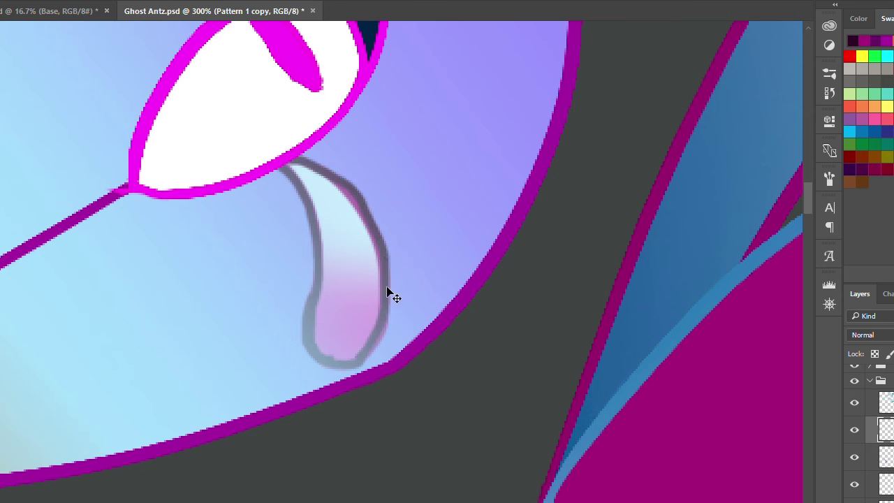
{"action": "key", "text": "ctrl+z"}
{"action": "key", "text": "ctrl+z"}
{"action": "key", "text": "ctrl+z"}
{"action": "key", "text": "ctrl+z"}
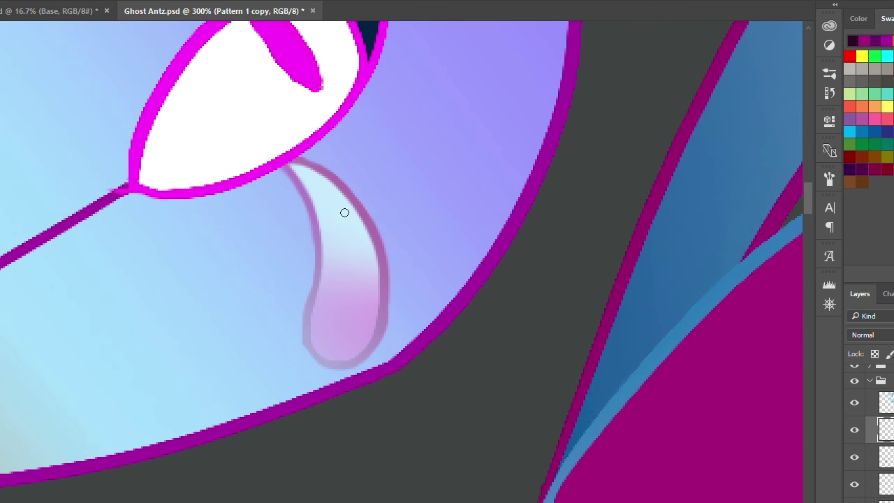
- Select the tear's outline on Pattern 1 copy, recolor it dark gray, make the Eyes layer active, and clear the selection
{"action": "left_click", "coordinate": [354, 199]}
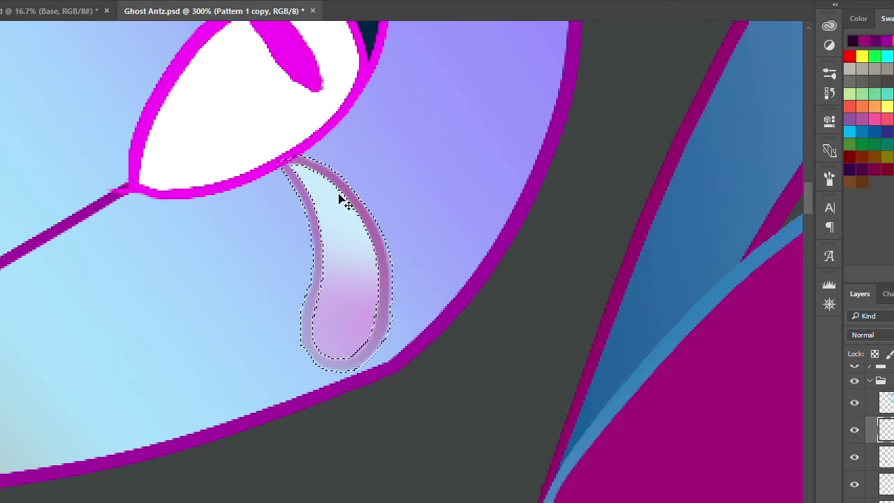
{"action": "key", "text": "ctrl+shift+u"}
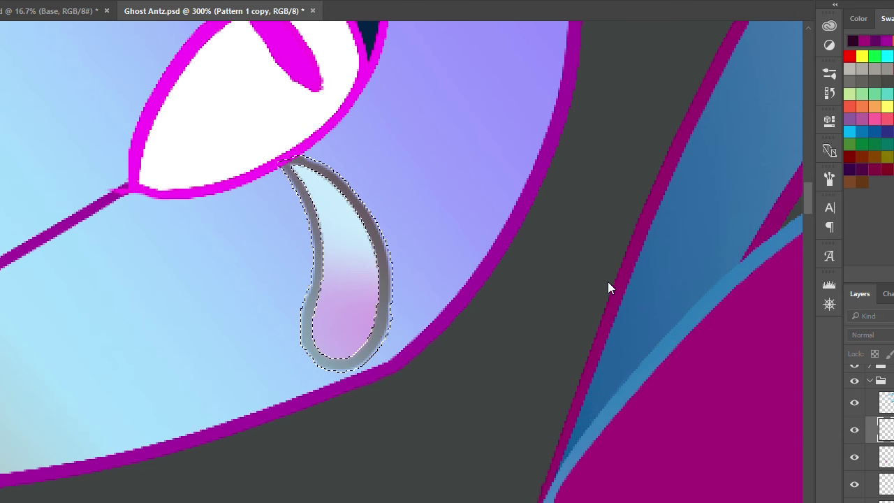
{"action": "left_click", "coordinate": [870, 378]}
{"action": "left_click", "coordinate": [873, 421]}
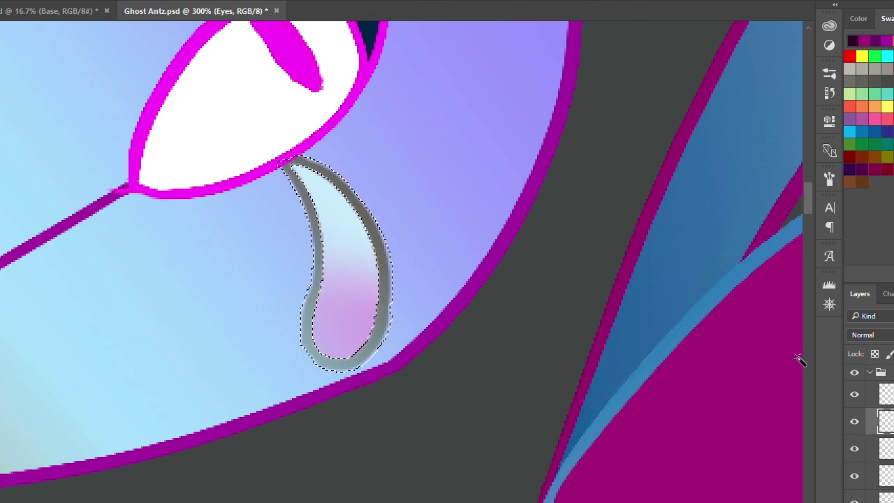
{"action": "key", "text": "ctrl+d"}
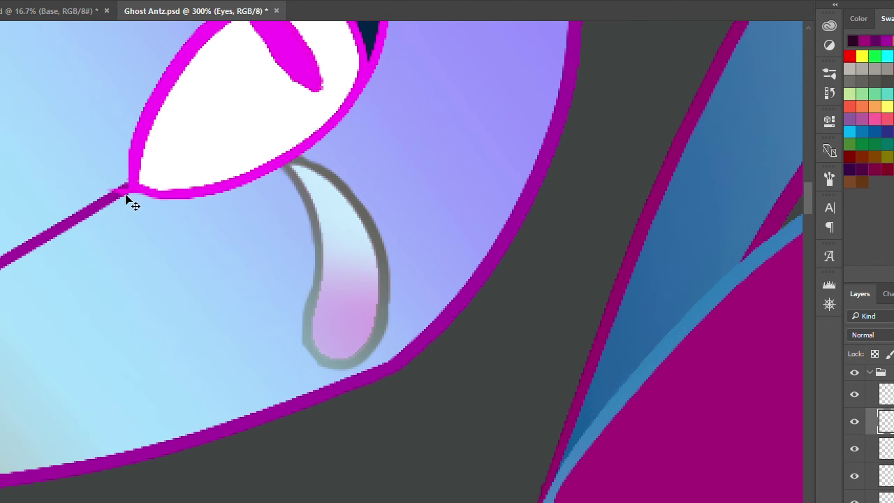
- Sample the magenta of the eye's outline and touch up the outline along the dark outer corner of the eye
{"action": "scroll", "coordinate": [203, 212], "scroll_direction": "down", "scroll_amount": 3}
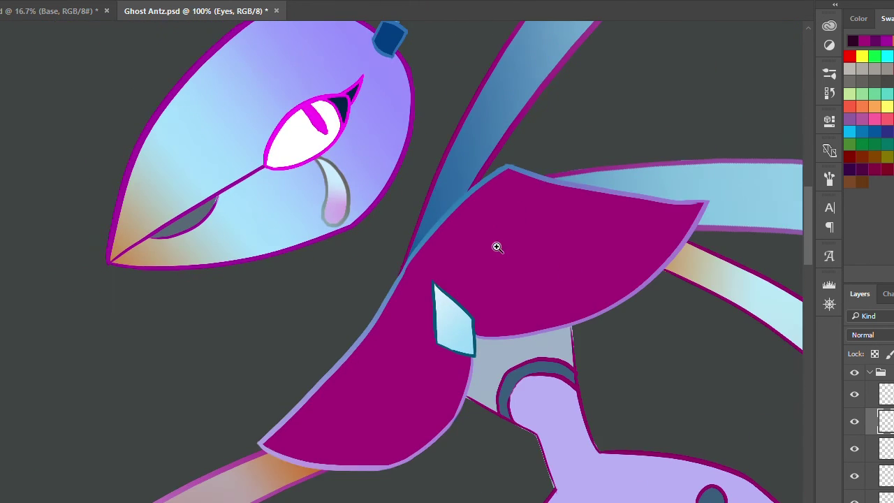
{"action": "scroll", "coordinate": [349, 91], "scroll_direction": "up", "scroll_amount": 2}
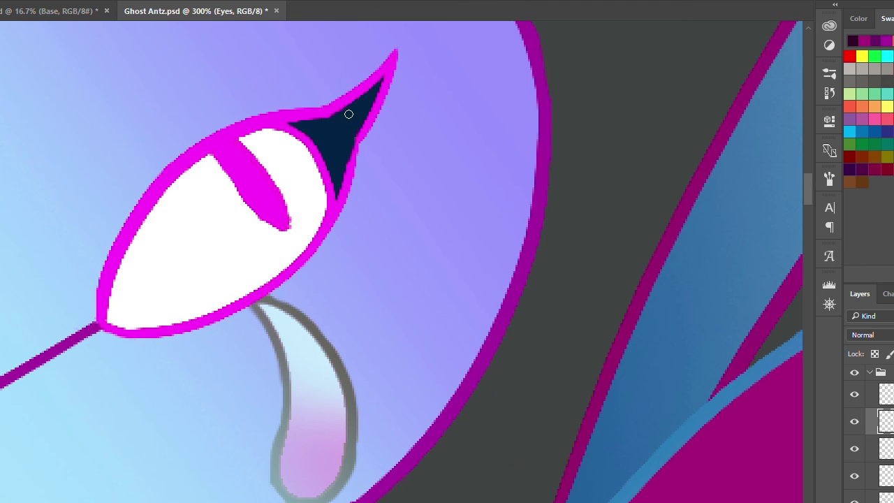
{"action": "left_click", "coordinate": [369, 124], "text": "alt"}
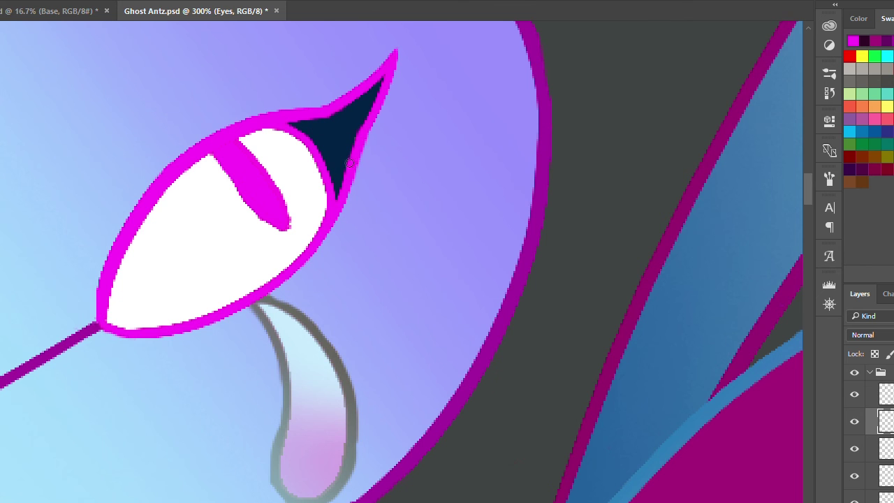
- Lock the Eyes layer's transparent pixels and recolor the magenta eye outline to the head outline's purple with a large brush
{"action": "scroll", "coordinate": [328, 180], "scroll_direction": "down", "scroll_amount": 3}
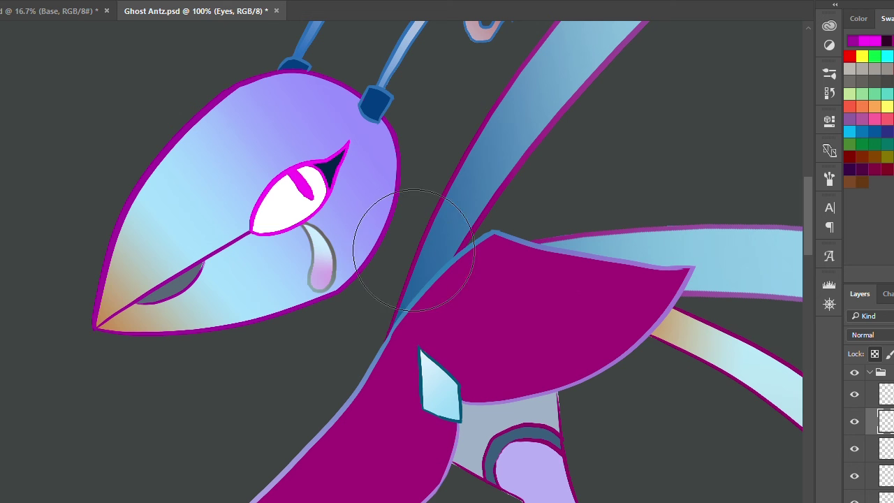
{"action": "left_click", "coordinate": [321, 213]}
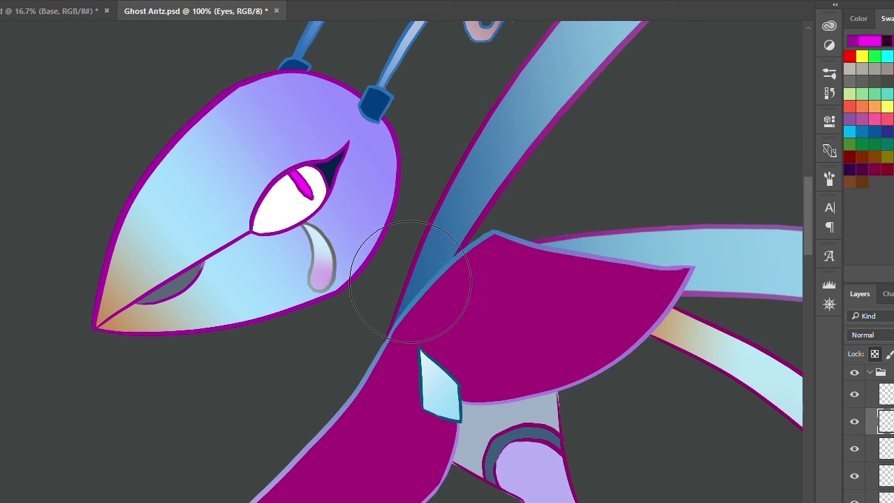
{"action": "left_click", "coordinate": [365, 228]}
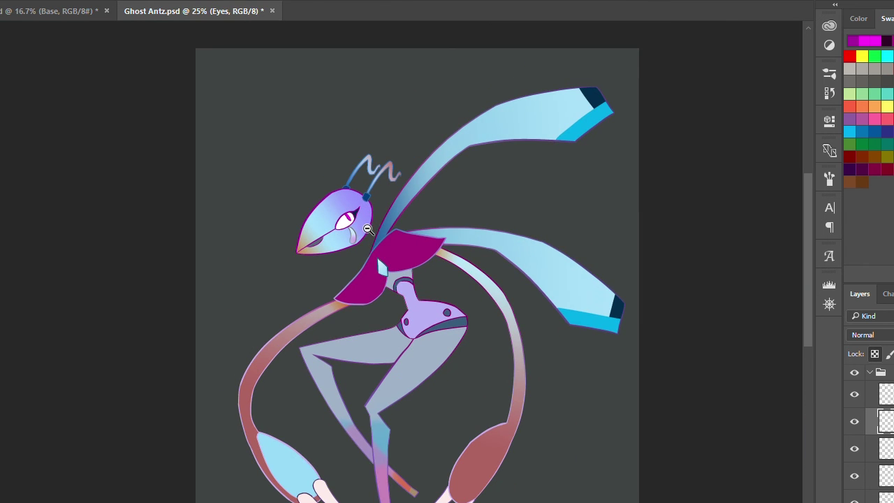
- Collapse the Lines group and draw a large signature on Layer 2 beside the feet in the lower wing's light blue, undoing rejected attempts
{"action": "left_click", "coordinate": [367, 228], "text": "alt"}
{"action": "left_click", "coordinate": [869, 372]}
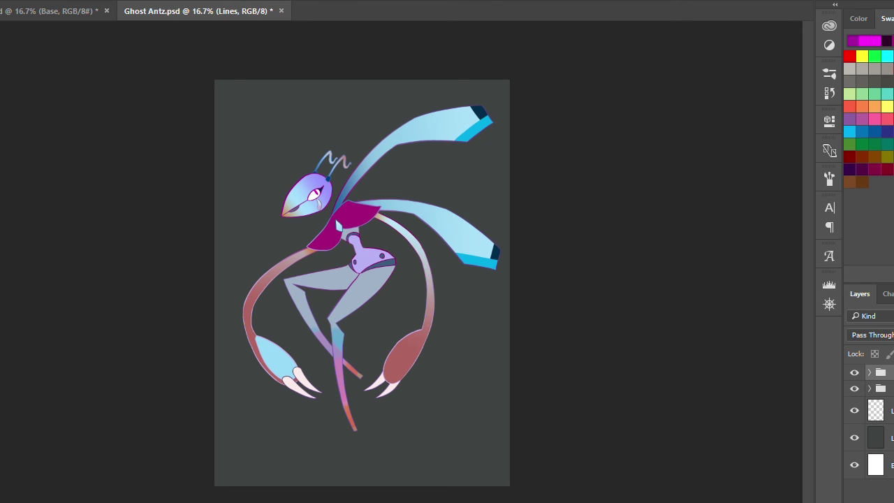
{"action": "left_click", "coordinate": [875, 410]}
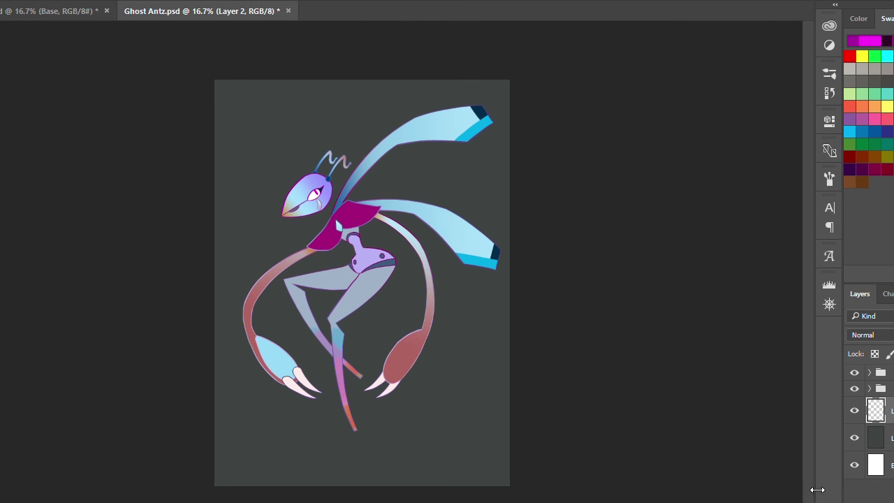
{"action": "left_click", "coordinate": [471, 246], "text": "alt"}
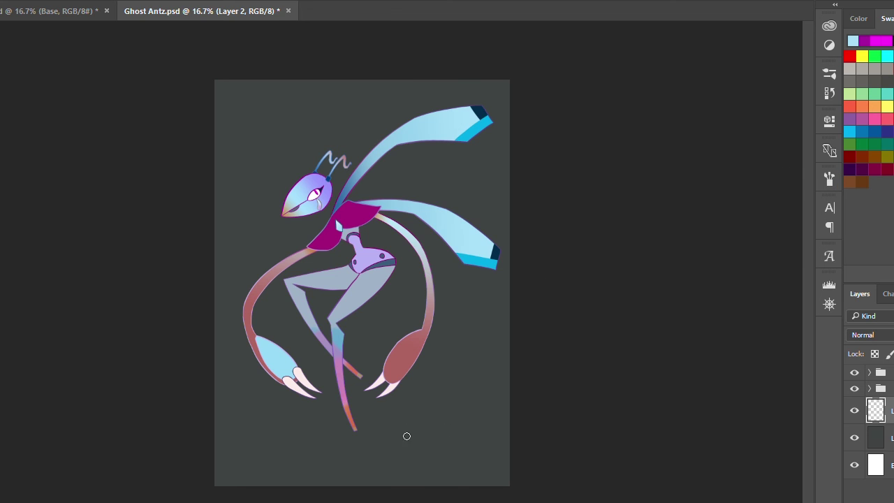
{"action": "left_click_drag", "start_coordinate": [406, 436], "coordinate": [489, 370]}
{"action": "key", "text": "ctrl+z"}
{"action": "mouse_move", "coordinate": [384, 427]}
{"action": "left_mouse_down"}
{"action": "mouse_move", "coordinate": [453, 401]}
{"action": "mouse_move", "coordinate": [430, 440]}
{"action": "mouse_move", "coordinate": [512, 425]}
{"action": "left_mouse_up"}
{"action": "key", "text": "ctrl+z"}
{"action": "mouse_move", "coordinate": [379, 447]}
{"action": "left_mouse_down"}
{"action": "mouse_move", "coordinate": [428, 400]}
{"action": "mouse_move", "coordinate": [491, 369]}
{"action": "mouse_move", "coordinate": [537, 420]}
{"action": "mouse_move", "coordinate": [390, 451]}
{"action": "mouse_move", "coordinate": [458, 433]}
{"action": "mouse_move", "coordinate": [371, 465]}
{"action": "mouse_move", "coordinate": [417, 429]}
{"action": "mouse_move", "coordinate": [508, 441]}
{"action": "left_mouse_up"}
{"action": "key", "text": "ctrl+z"}
{"action": "key", "text": "ctrl+z"}
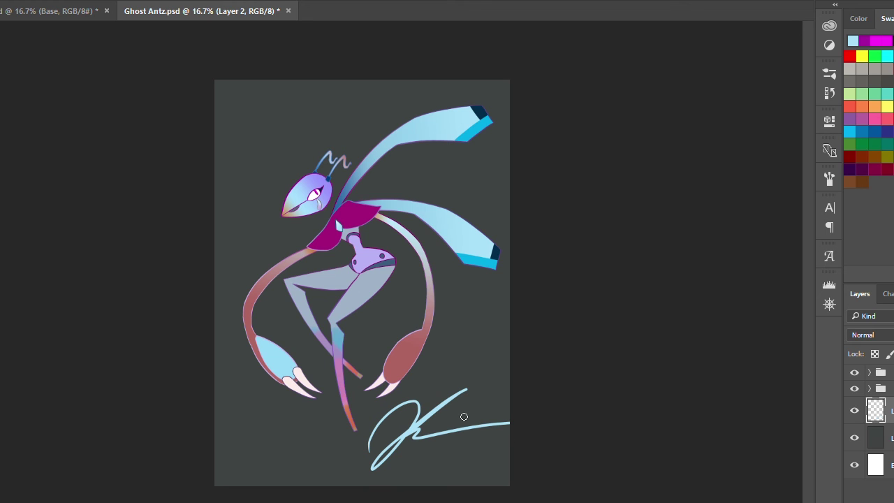